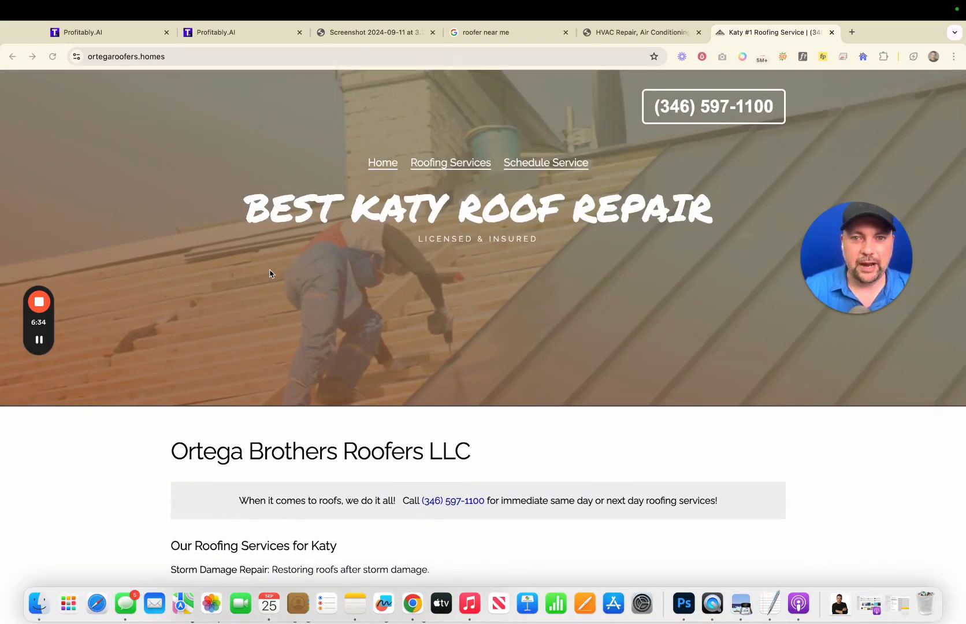
Review the 5 Star A/C & Filter About page, including its story, quality, workmanship and standards boxes, and staff section.
click(622, 36)
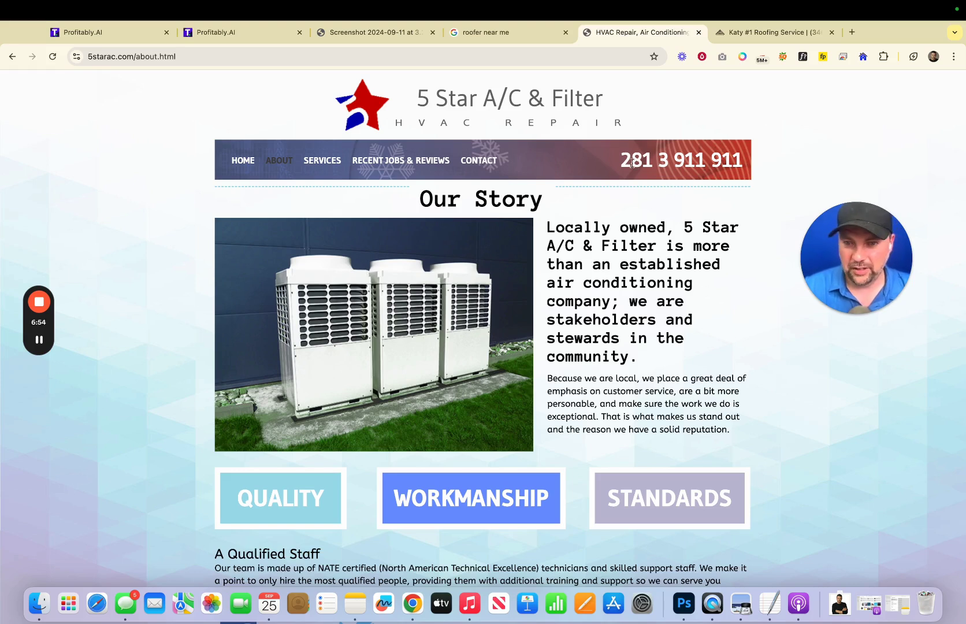
click(769, 159)
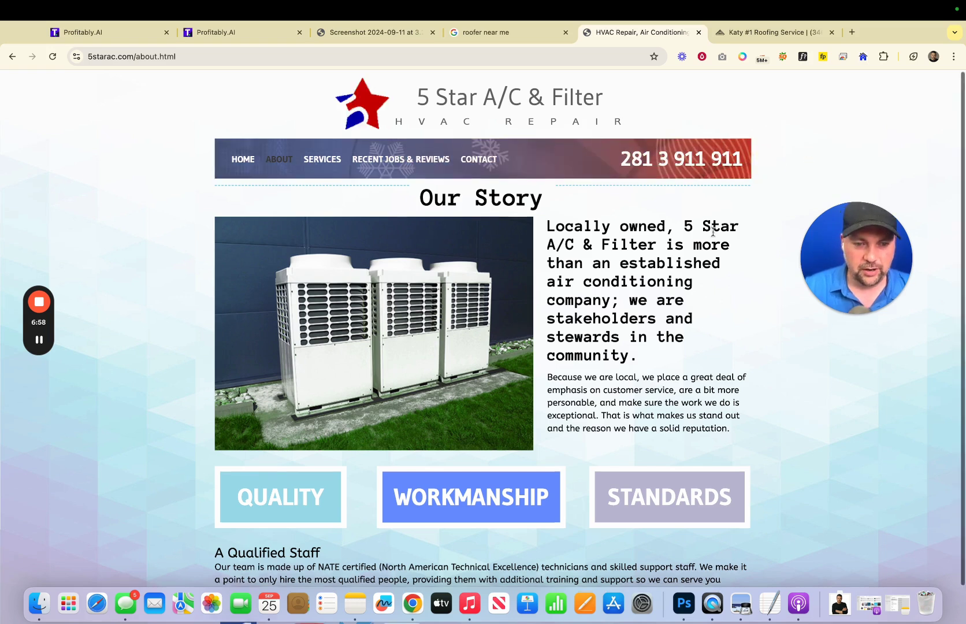
scroll(711, 236, down, 1)
click(653, 461)
click(459, 462)
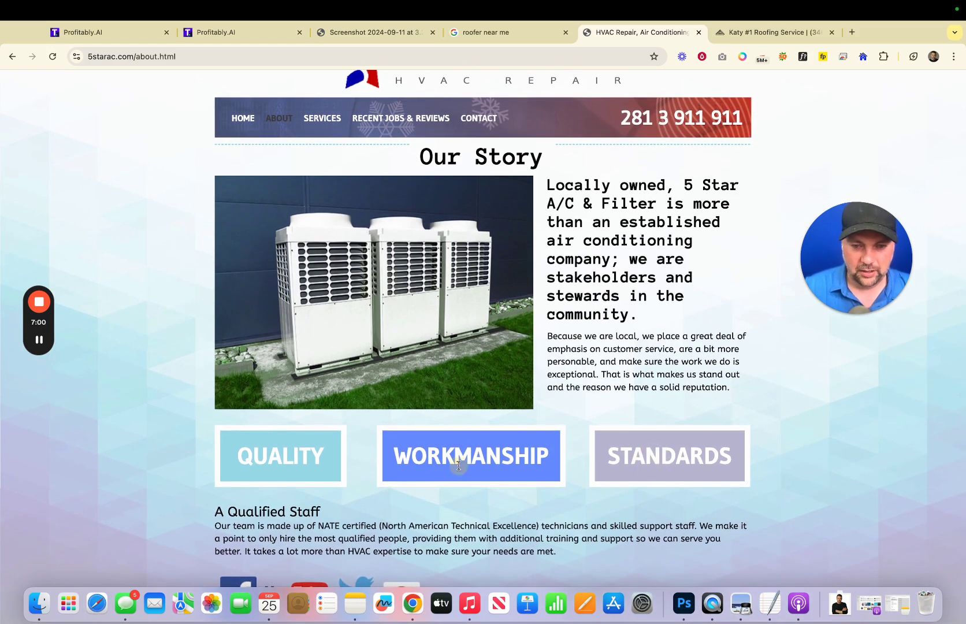
click(550, 460)
click(669, 461)
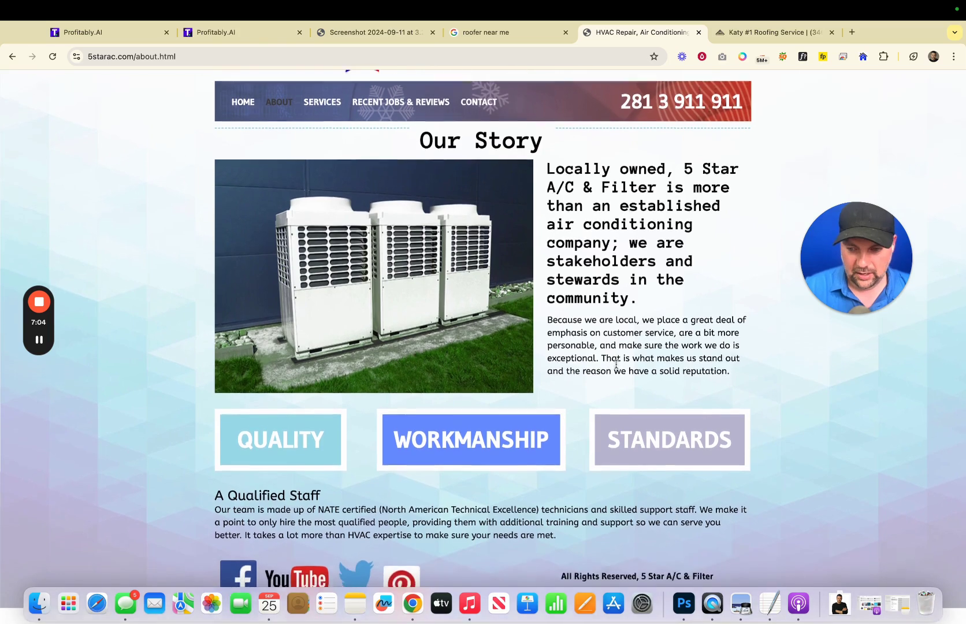
scroll(624, 370, up, 3)
scroll(616, 364, down, 3)
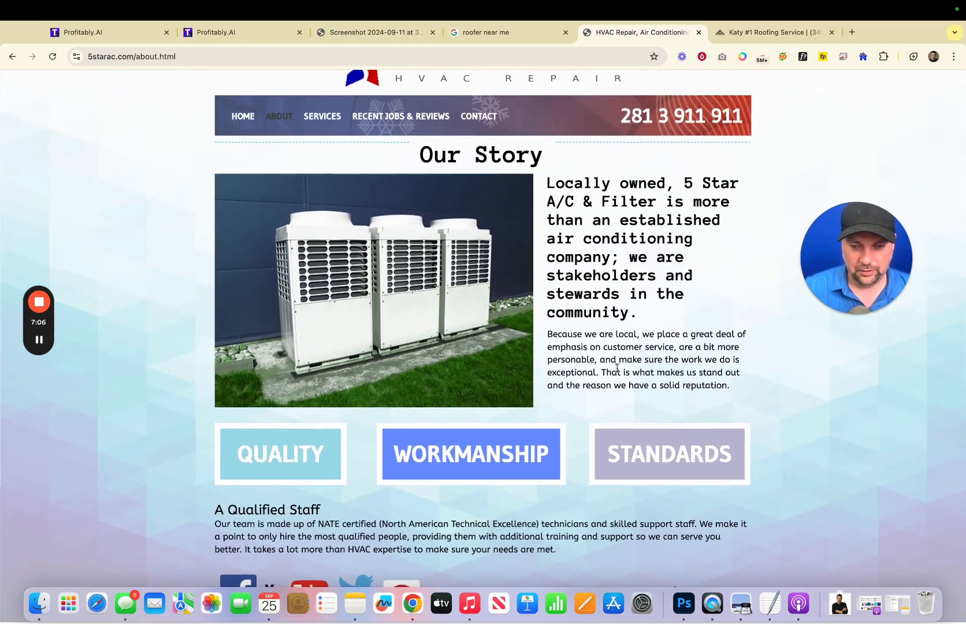
click(837, 477)
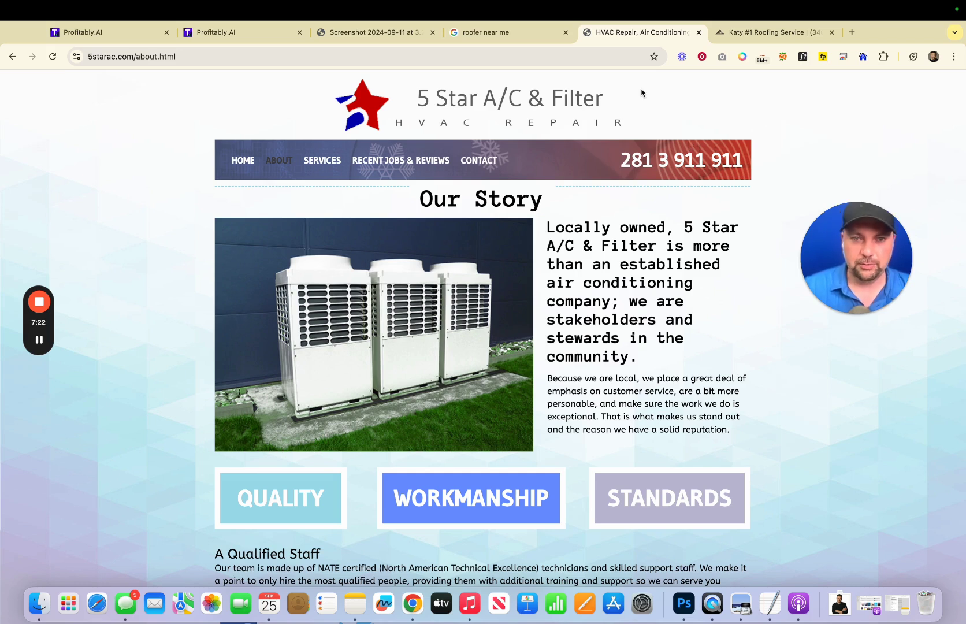
Switch to the Websites page in Profitably and start a new website from templates.
key(super+2)
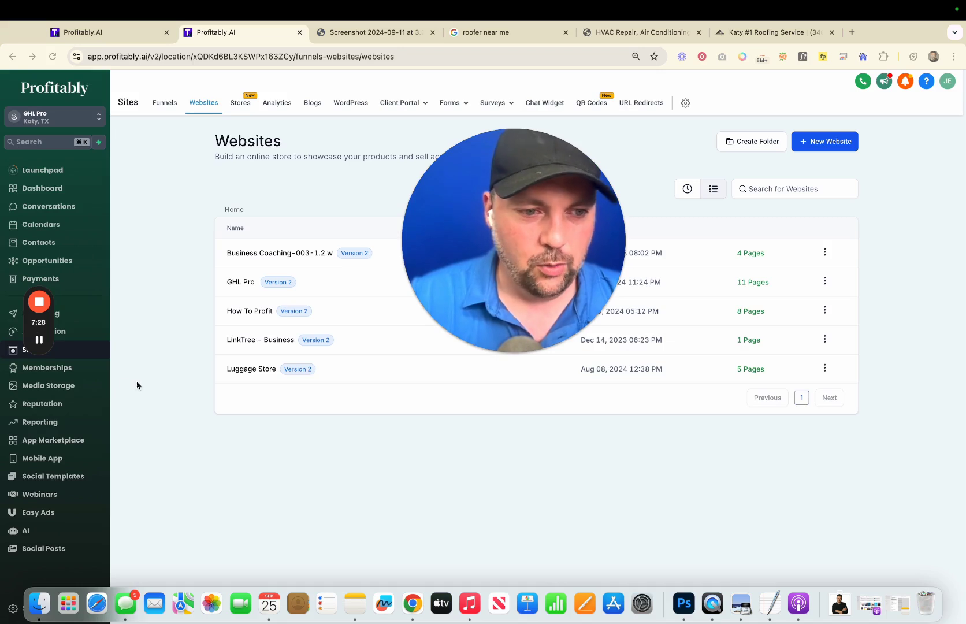
drag(51, 320, 91, 435)
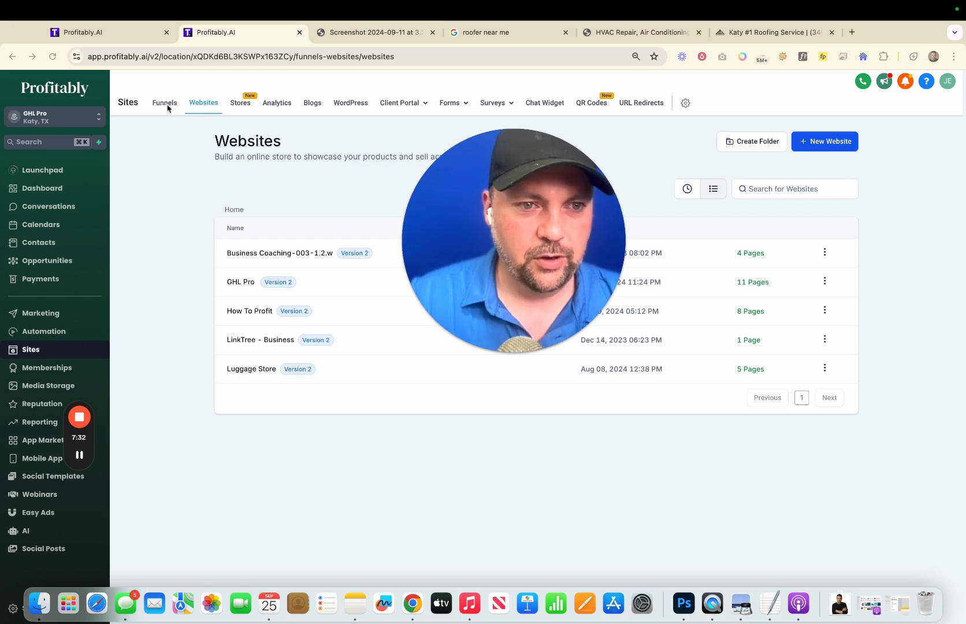
mouse_move(531, 210)
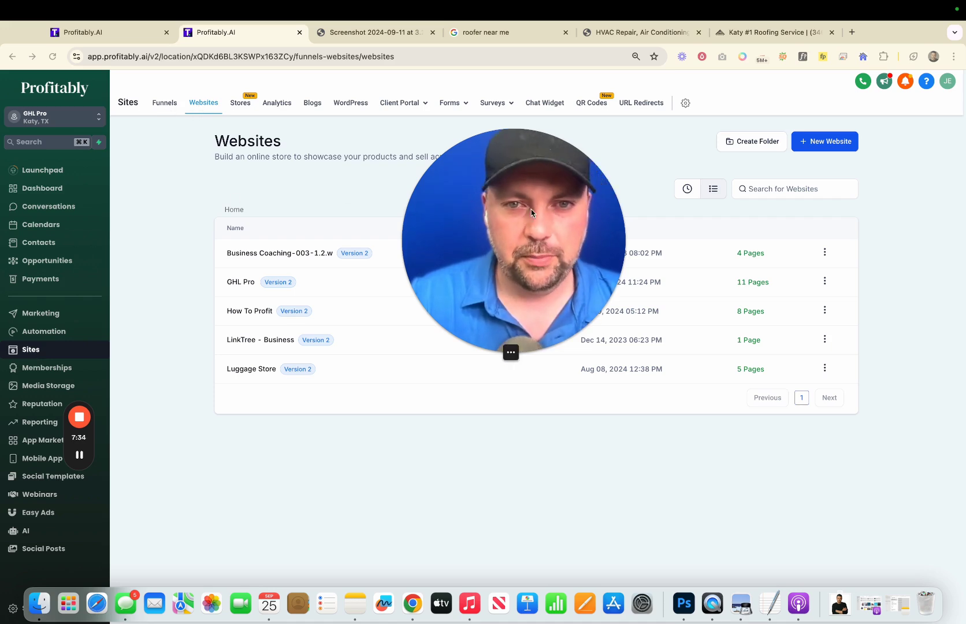
drag(553, 201, 843, 232)
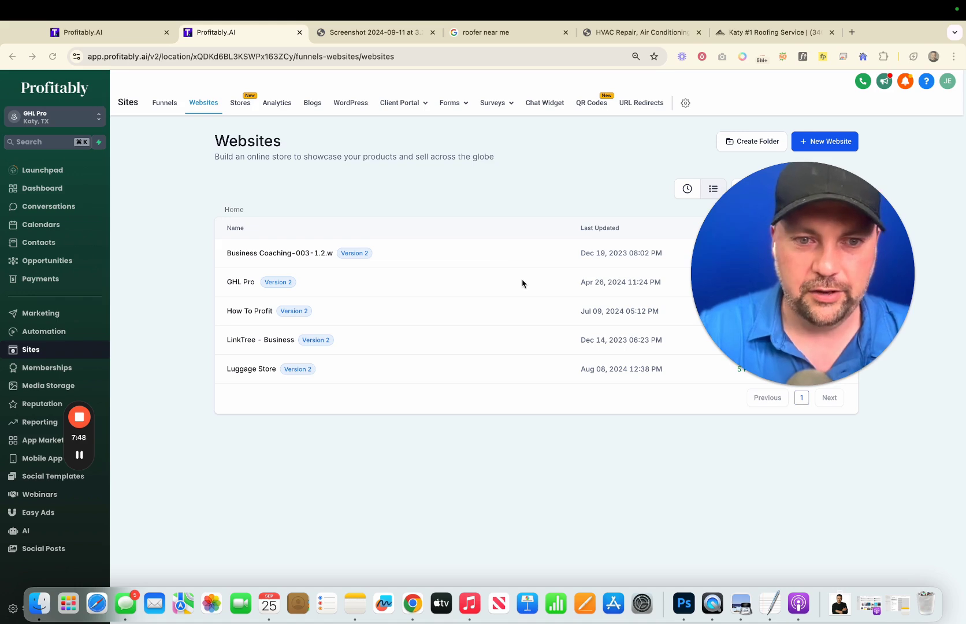
drag(798, 383, 836, 507)
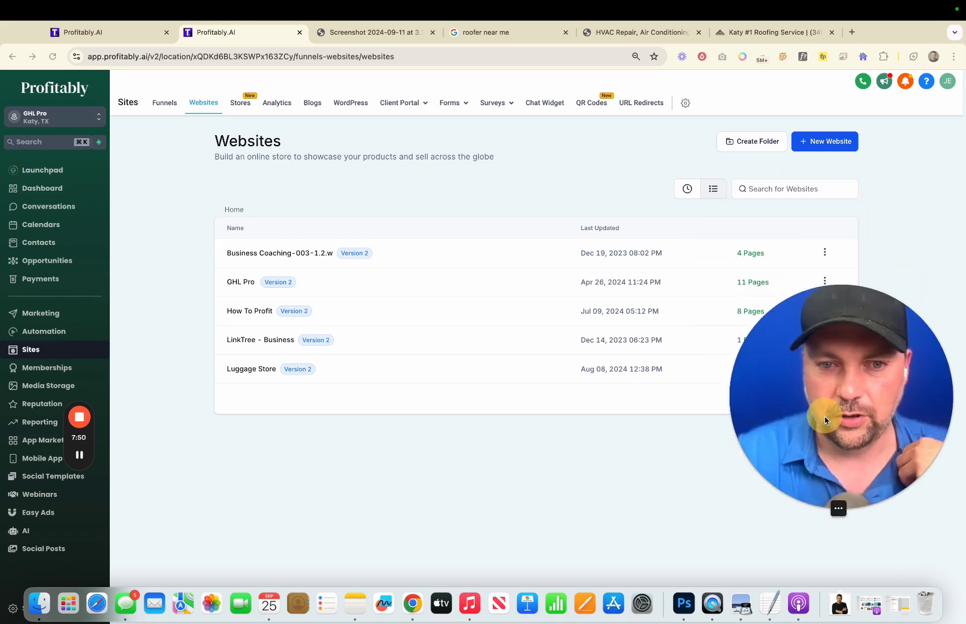
click(821, 145)
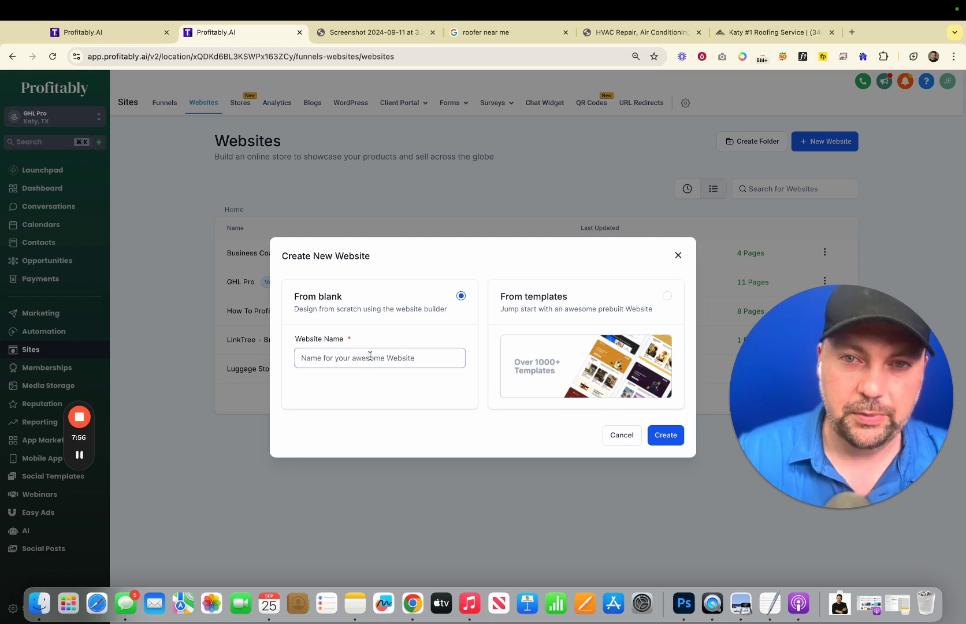
click(559, 345)
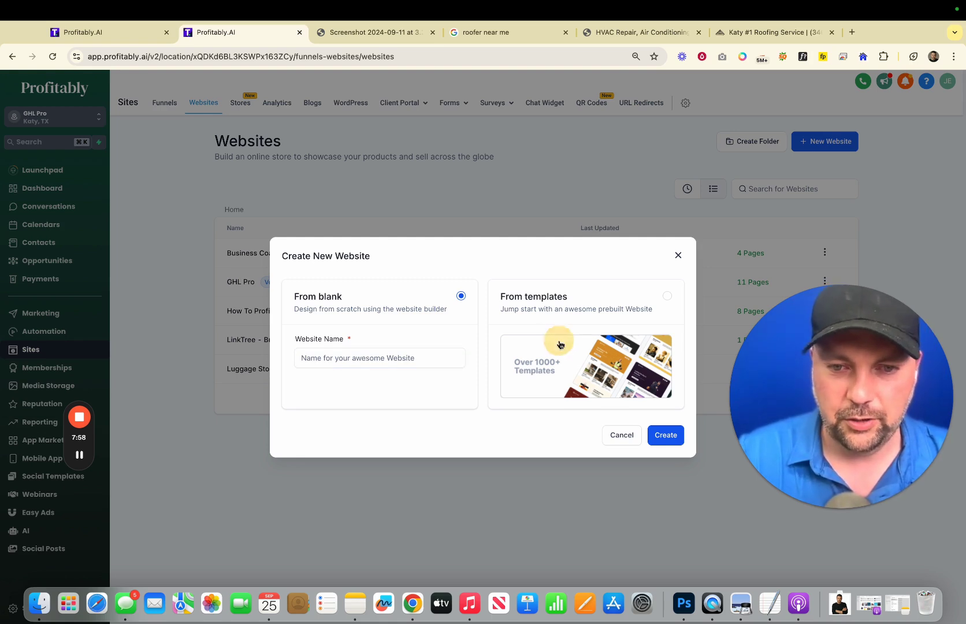
click(657, 434)
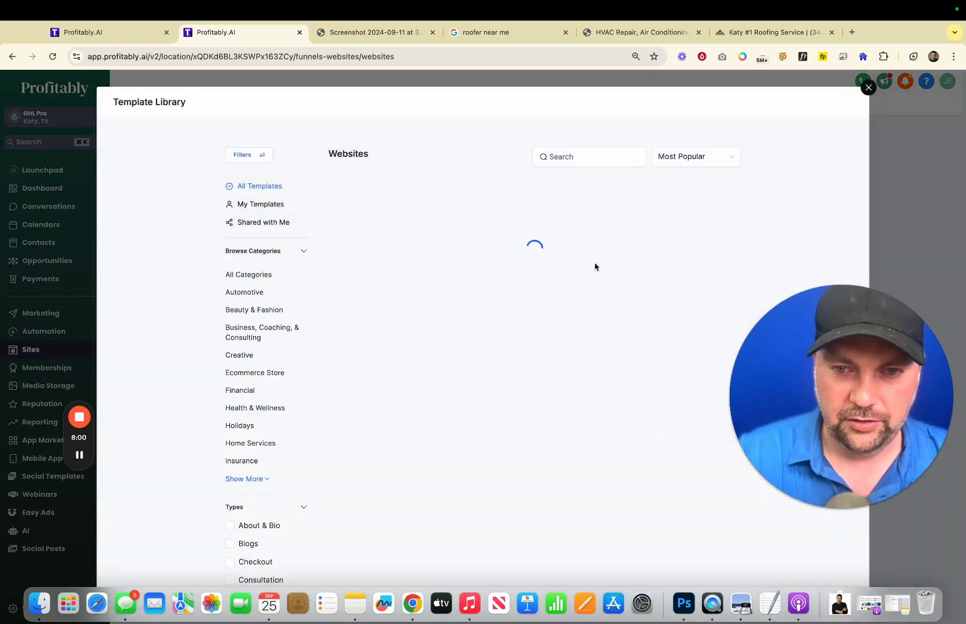
Search the website template library for "roofing".
click(557, 153)
text(roofer)
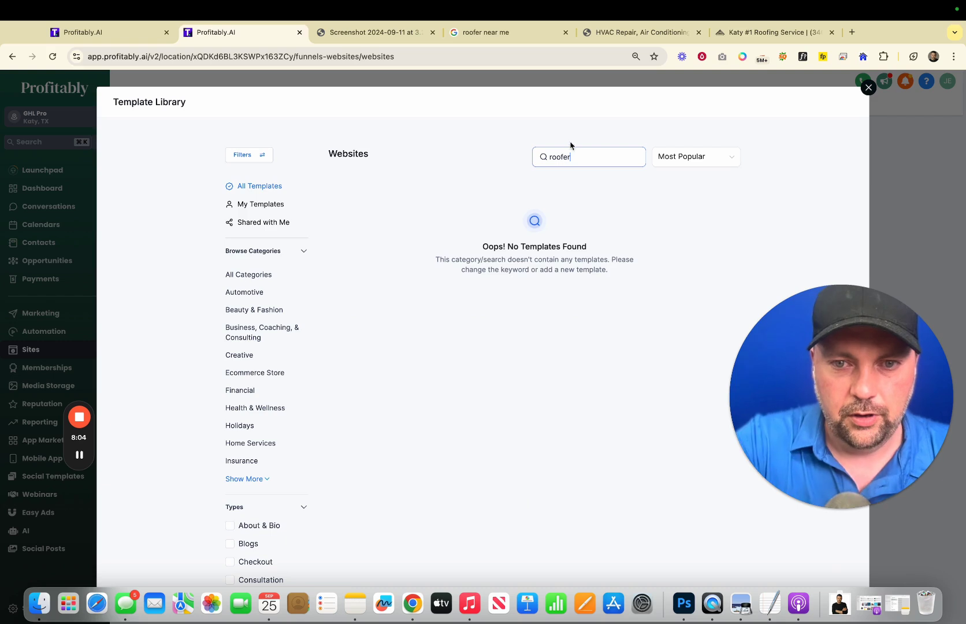
key(BackSpace)
key(BackSpace)
text(ing)
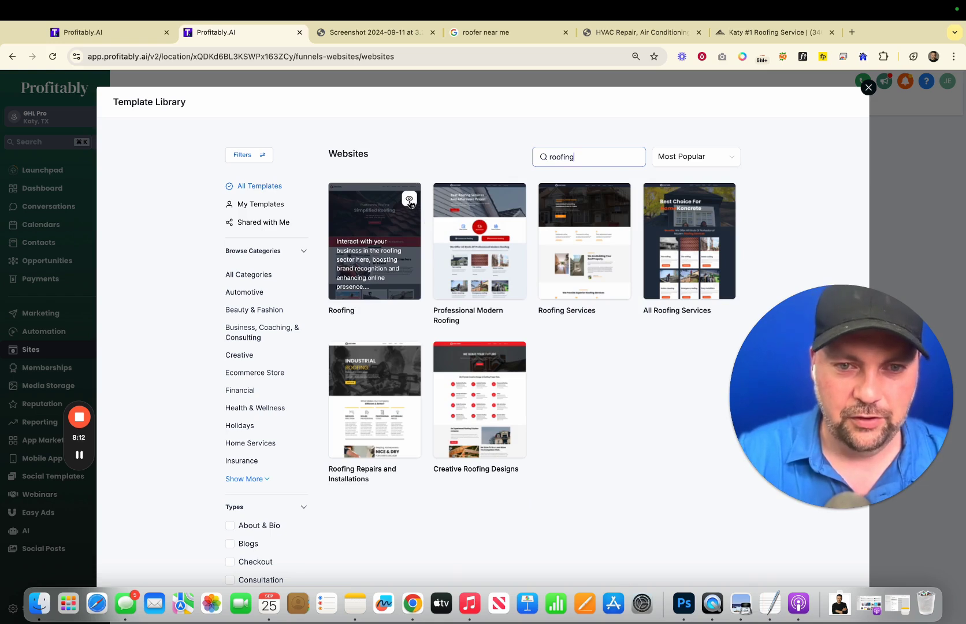
Choose the "Roofing" template for the new website and continue with it into the page builder.
click(358, 230)
click(382, 238)
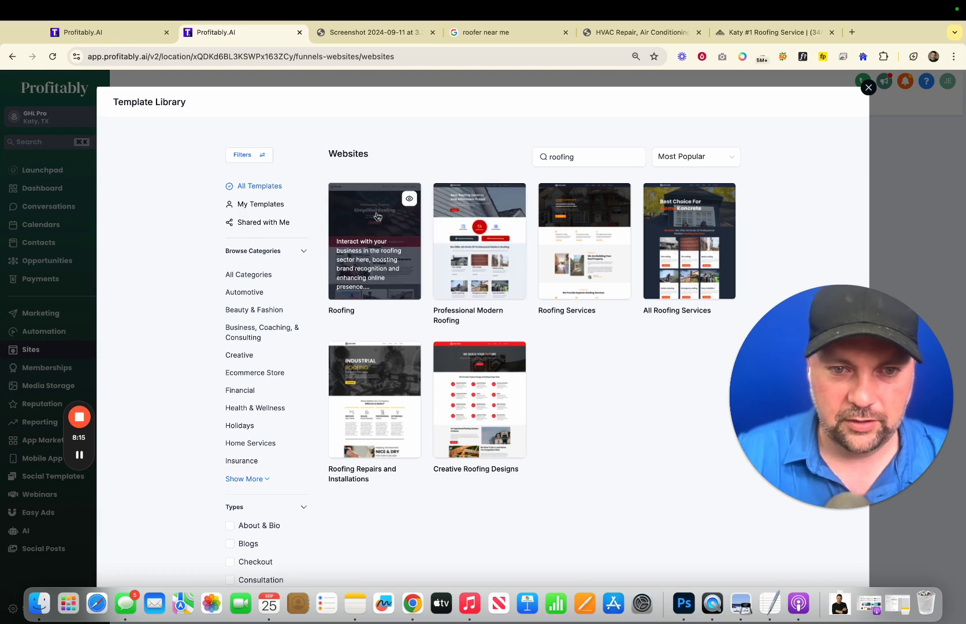
click(394, 215)
click(806, 108)
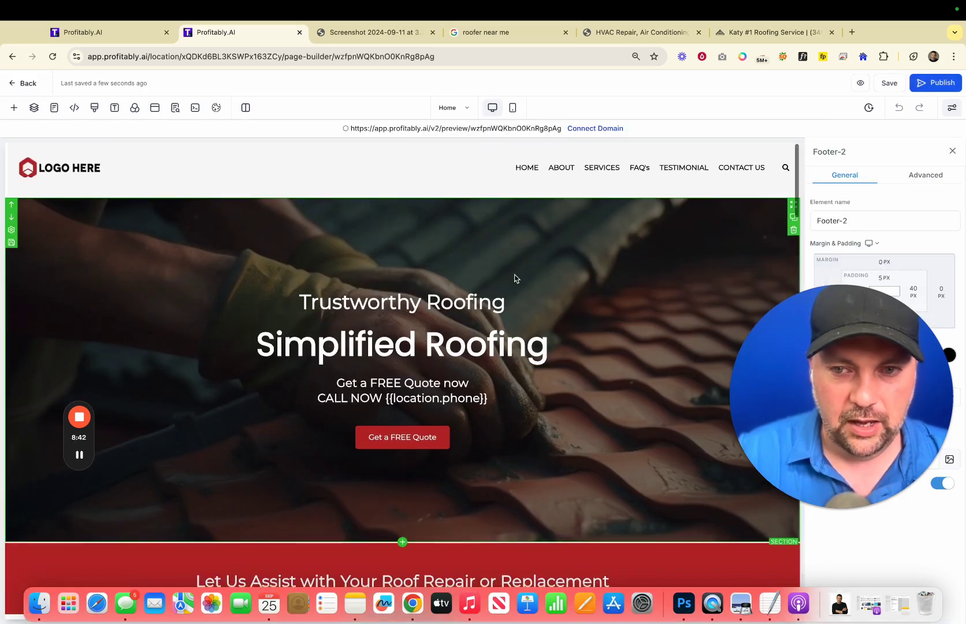
Preview the roofing website's Home page and look through its sections from the hero down to the footer.
scroll(513, 276, down, 1)
click(859, 84)
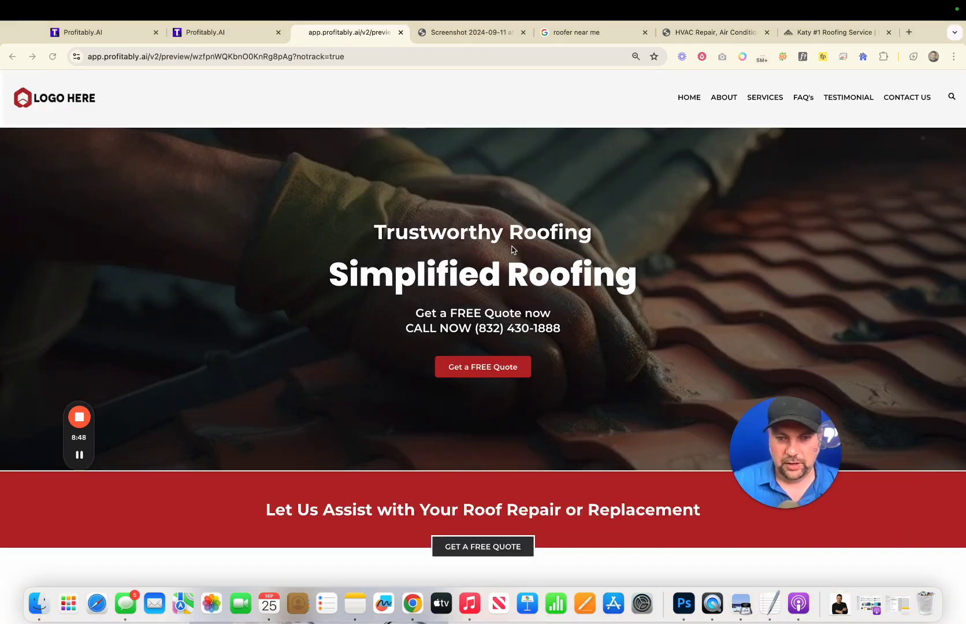
scroll(465, 256, down, 6)
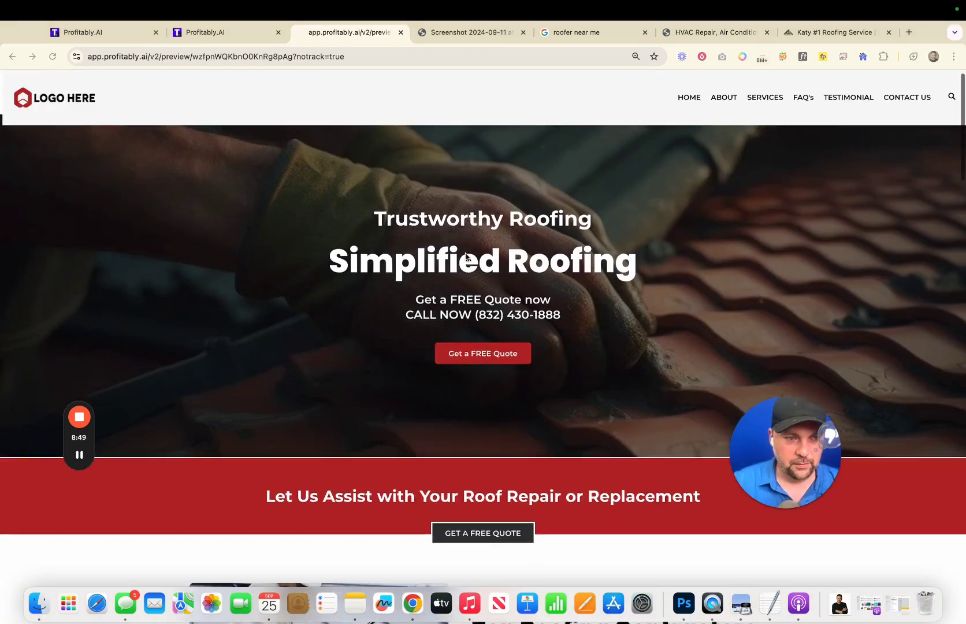
scroll(465, 256, down, 1)
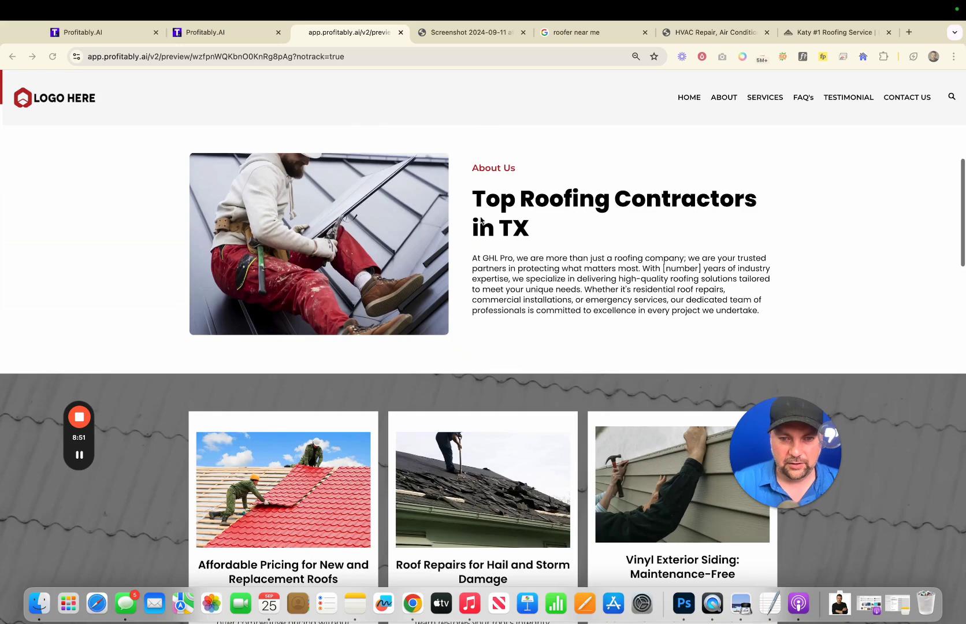
scroll(513, 257, down, 5)
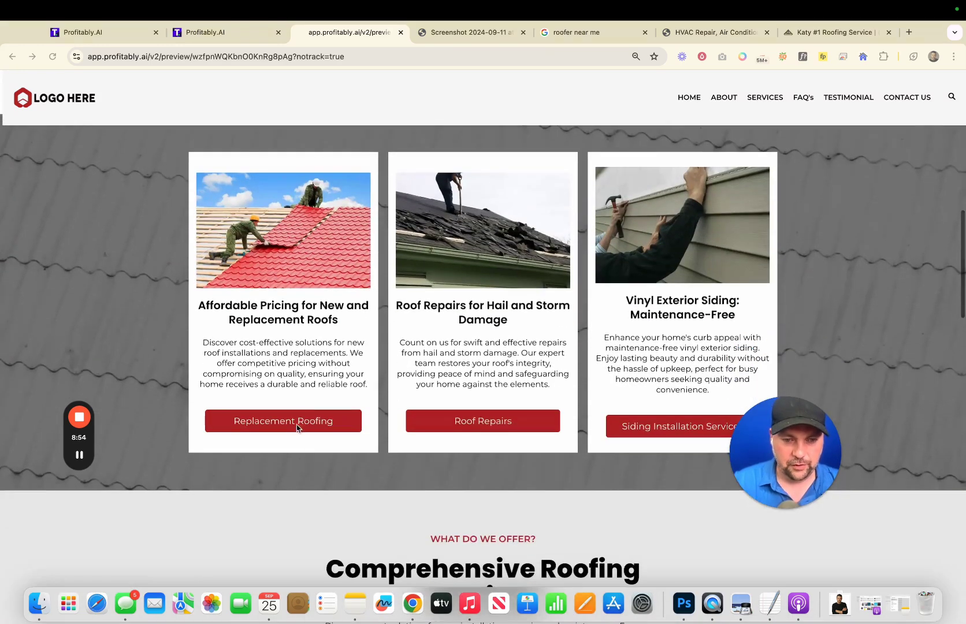
scroll(566, 410, down, 17)
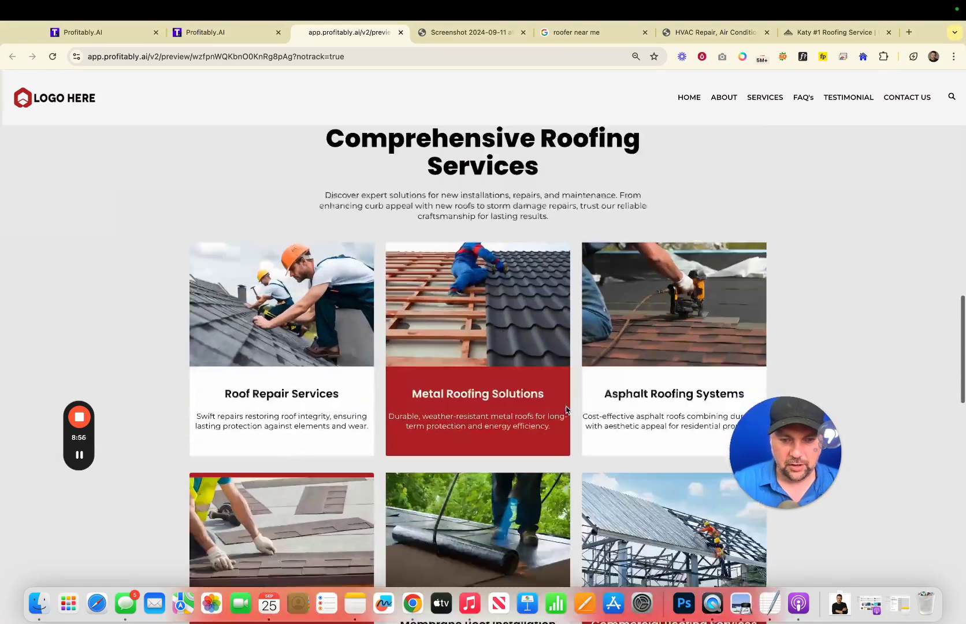
scroll(478, 311, down, 2)
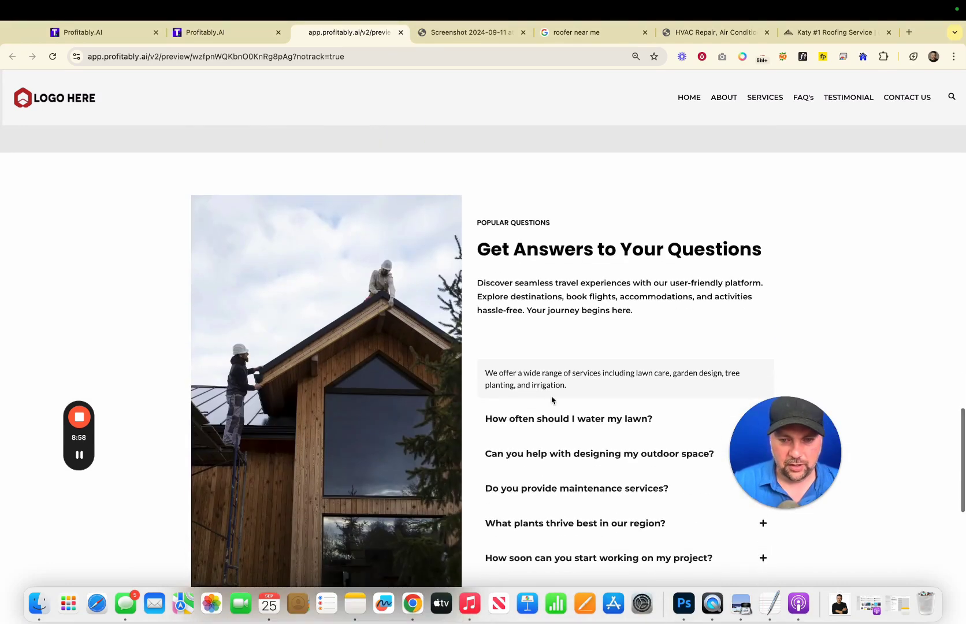
scroll(552, 400, down, 10)
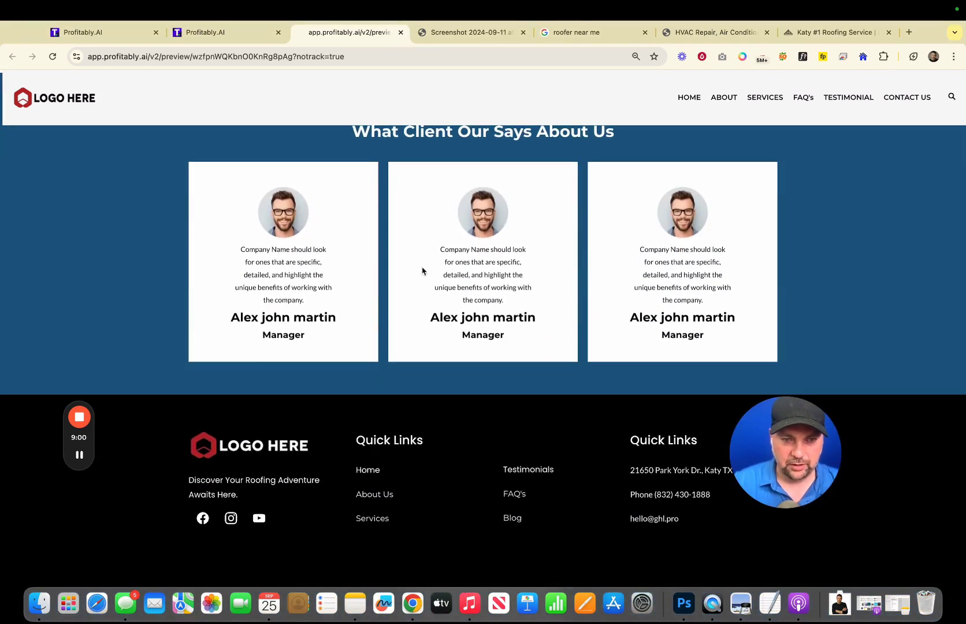
scroll(478, 319, down, 1)
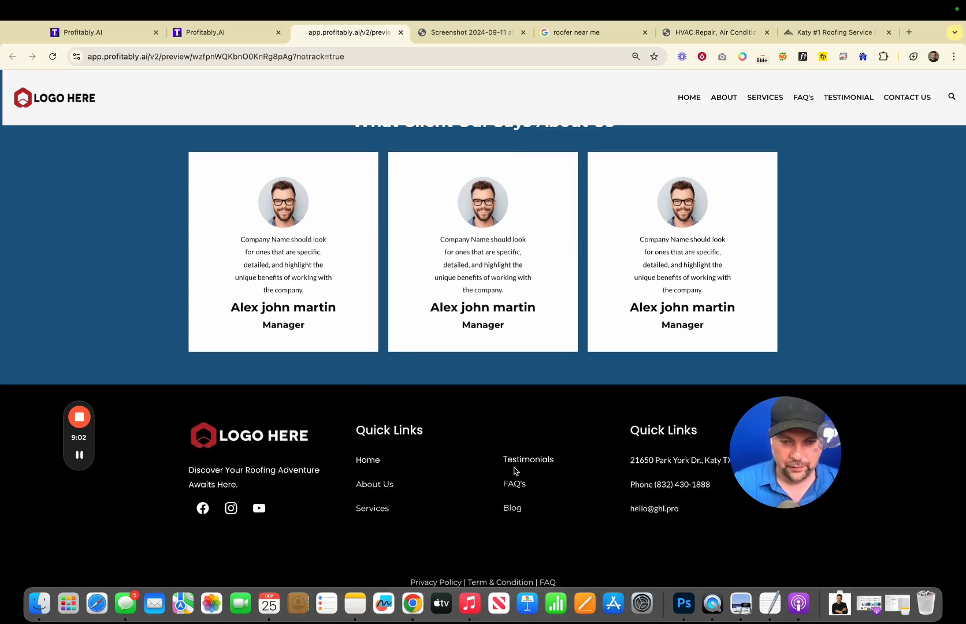
scroll(599, 502, up, 20)
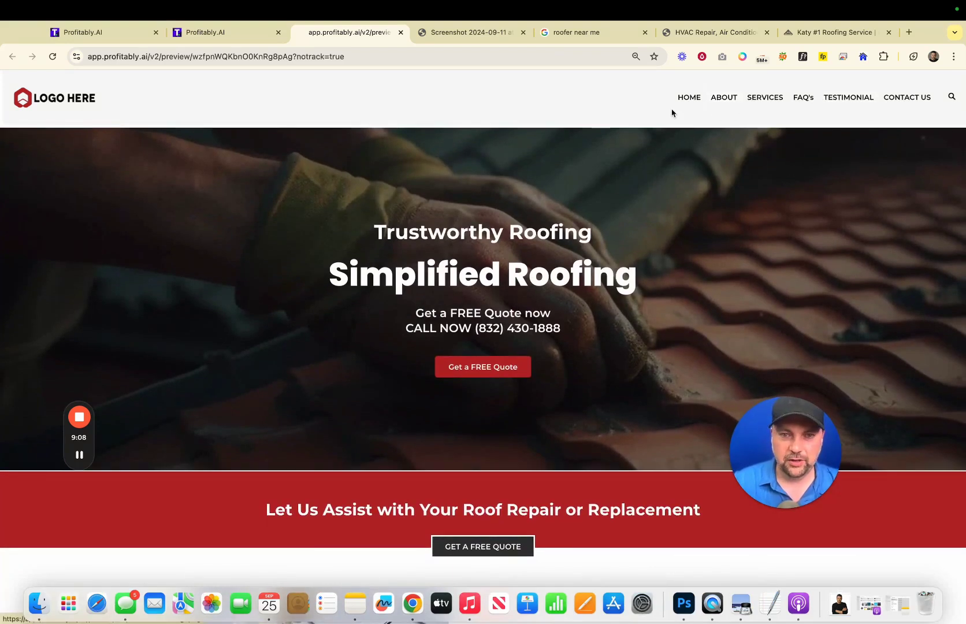
Test the About and Services navigation links in the preview and review the services and popular questions sections.
click(726, 100)
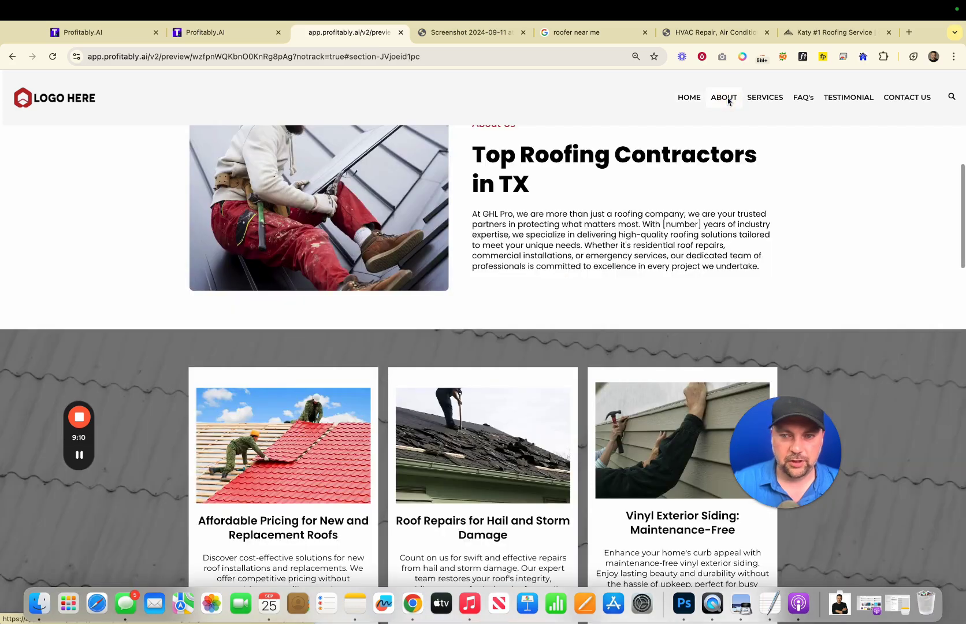
click(764, 101)
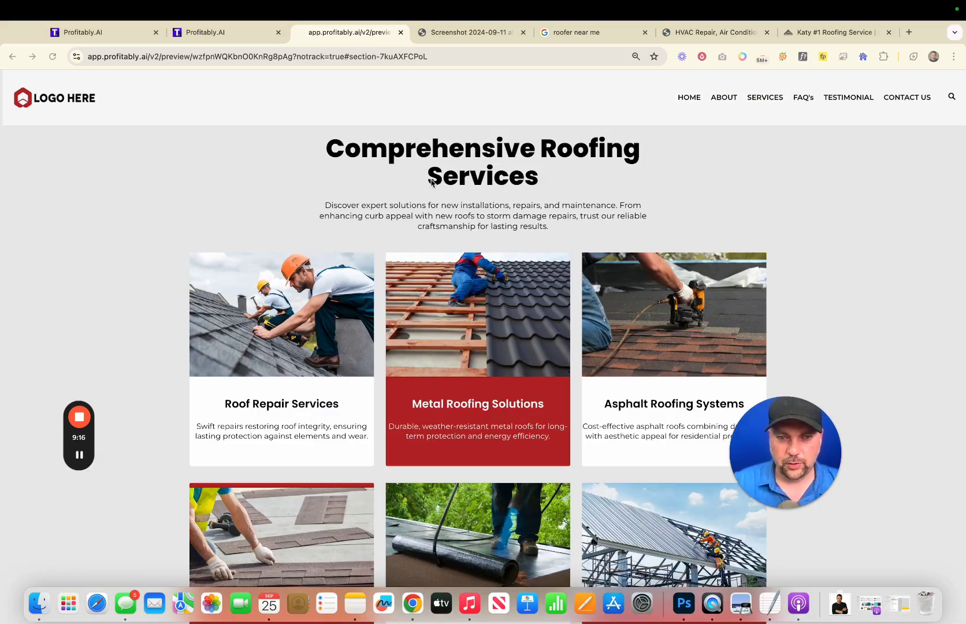
scroll(513, 237, up, 15)
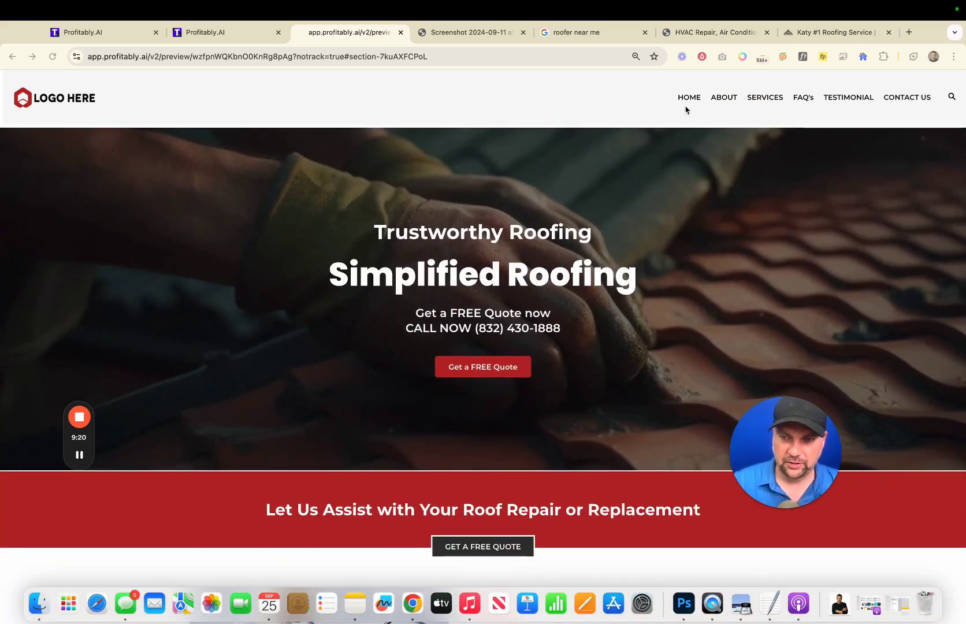
click(725, 100)
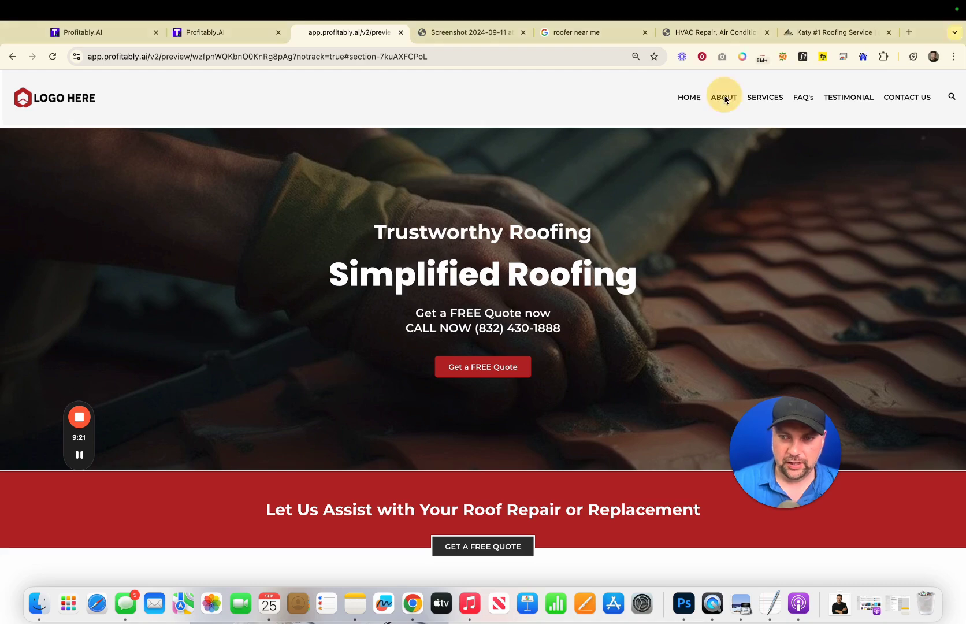
click(769, 103)
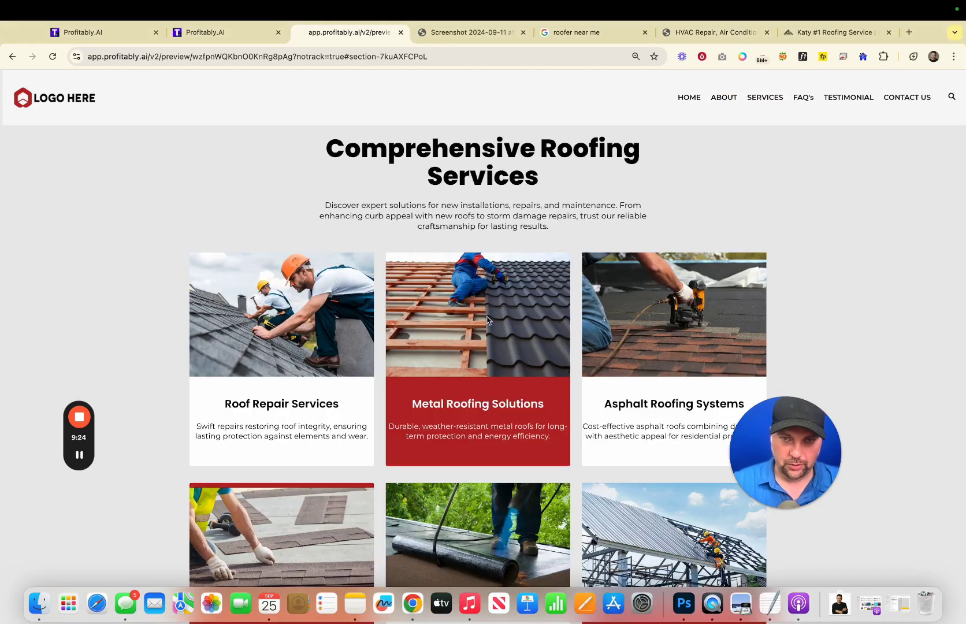
scroll(487, 319, down, 10)
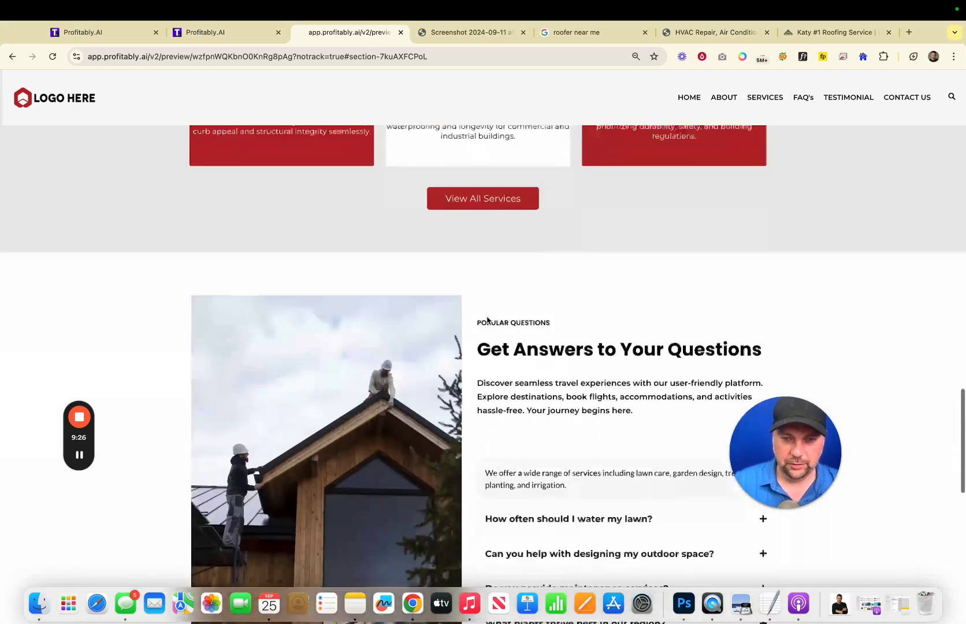
scroll(487, 319, down, 15)
scroll(480, 301, up, 20)
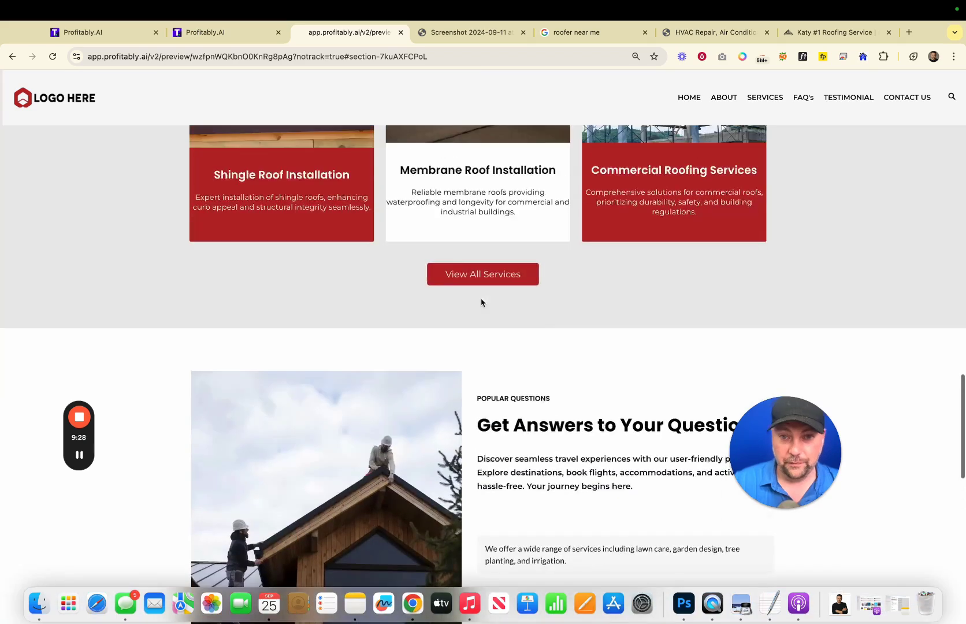
scroll(482, 301, up, 10)
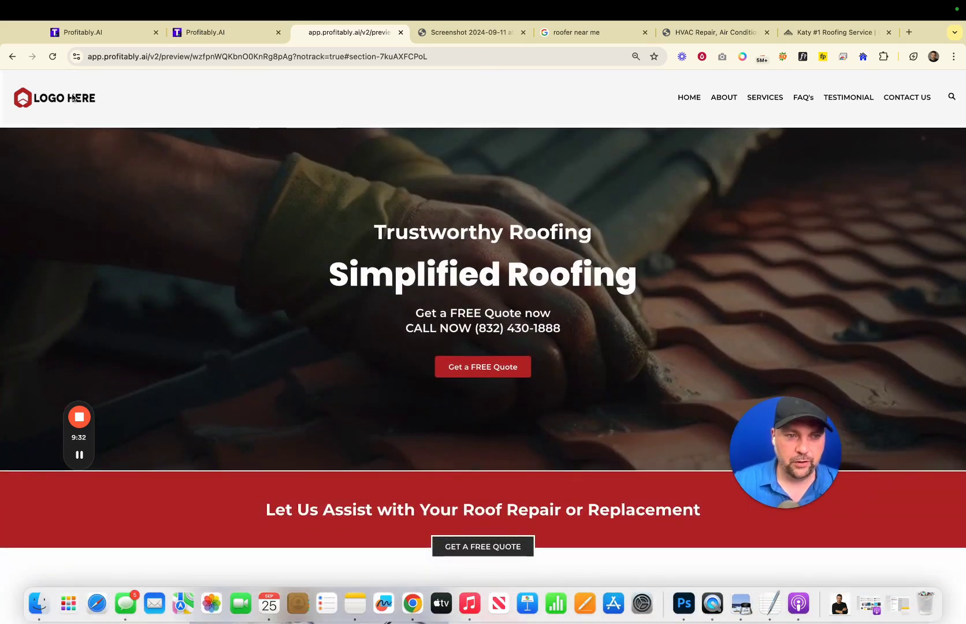
Return to the Roofing website's page list and open the Home page for editing.
click(255, 34)
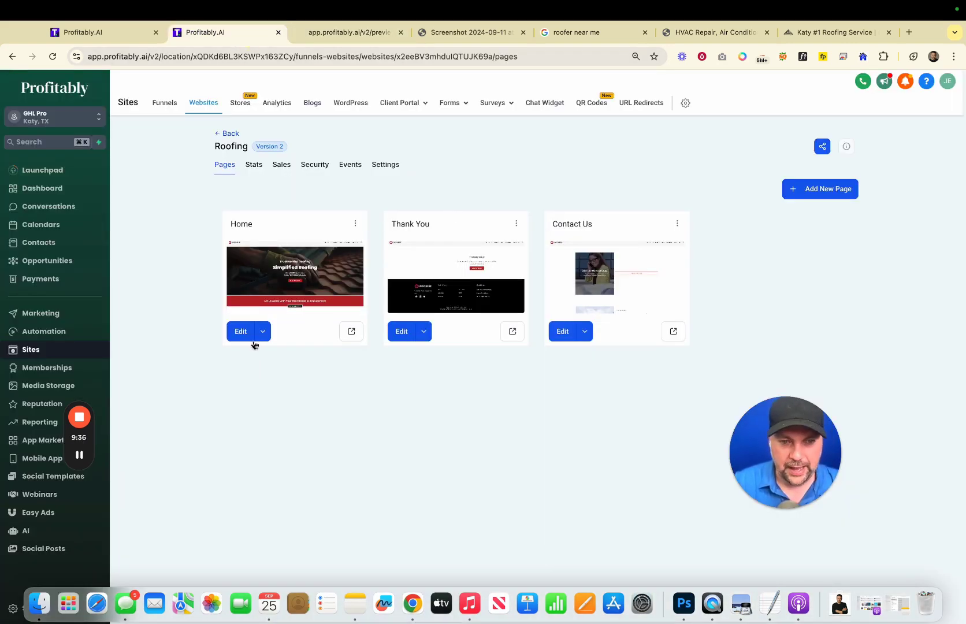
drag(773, 452, 785, 330)
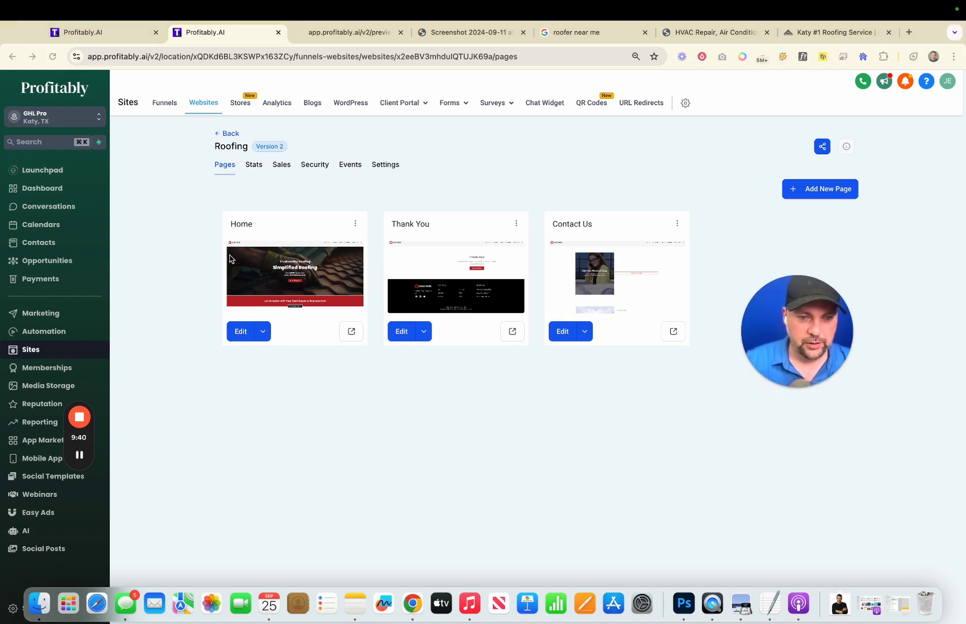
click(242, 333)
Check the existing roofer's site for the company name and replace the hero's upper headline with "Ortega Roofers".
click(827, 33)
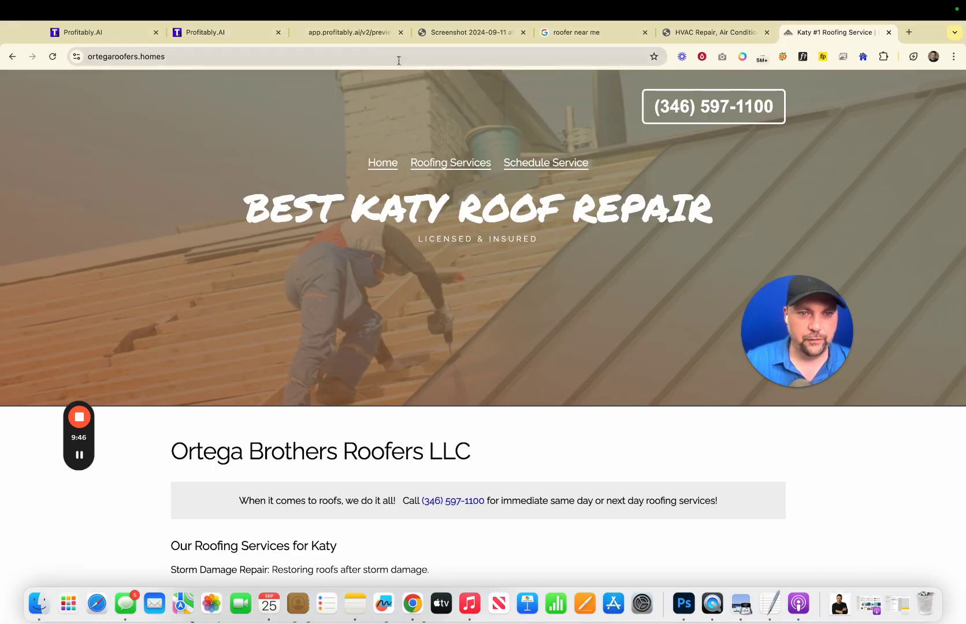
click(205, 33)
double_click(379, 309)
click(380, 309)
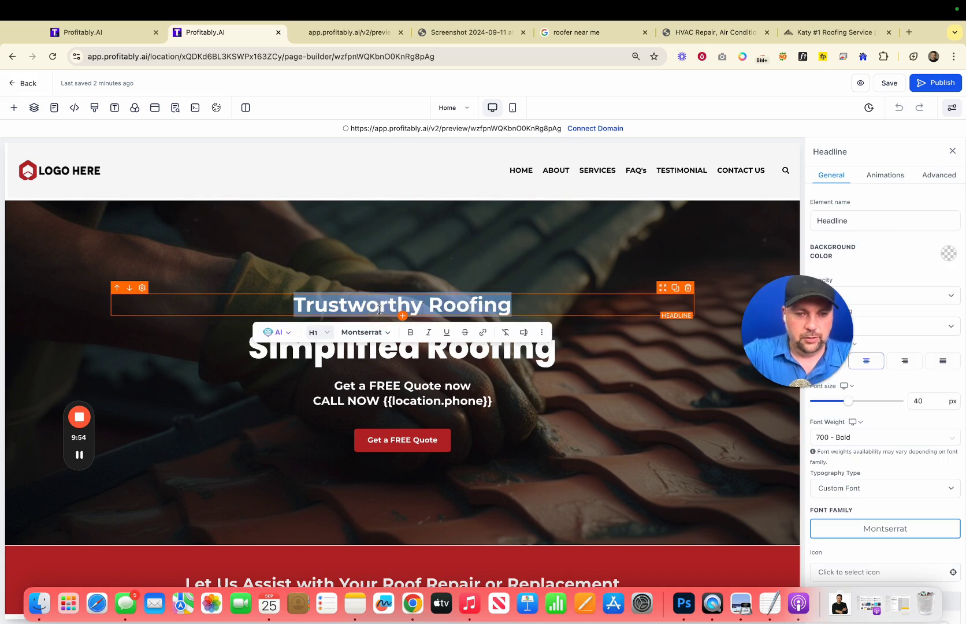
key(BackSpace)
text(Ortega Roofers)
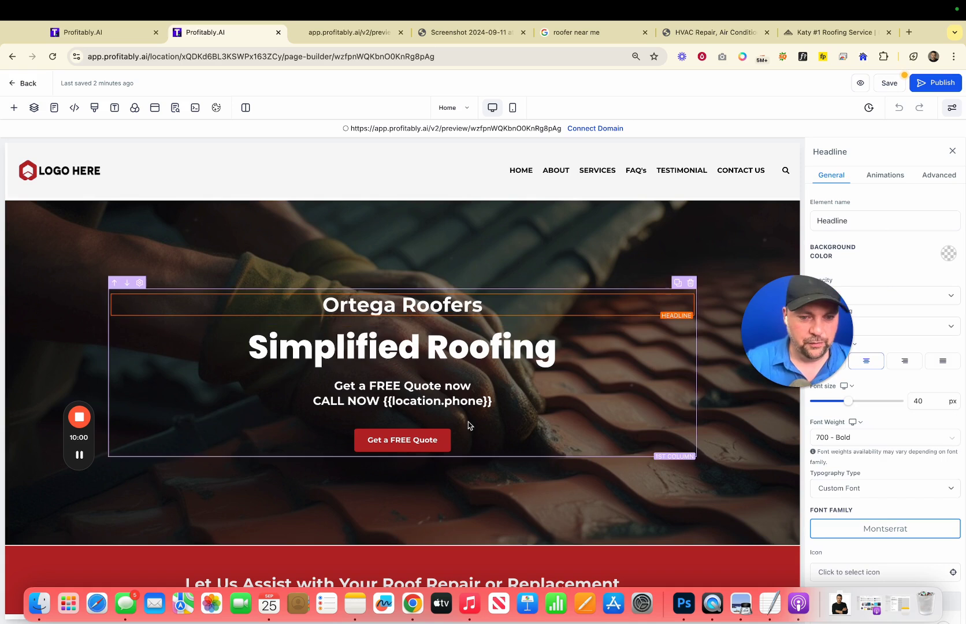
Select the navigation menu containing the placeholder logo and look through the existing roofer's site for a logo.
click(51, 171)
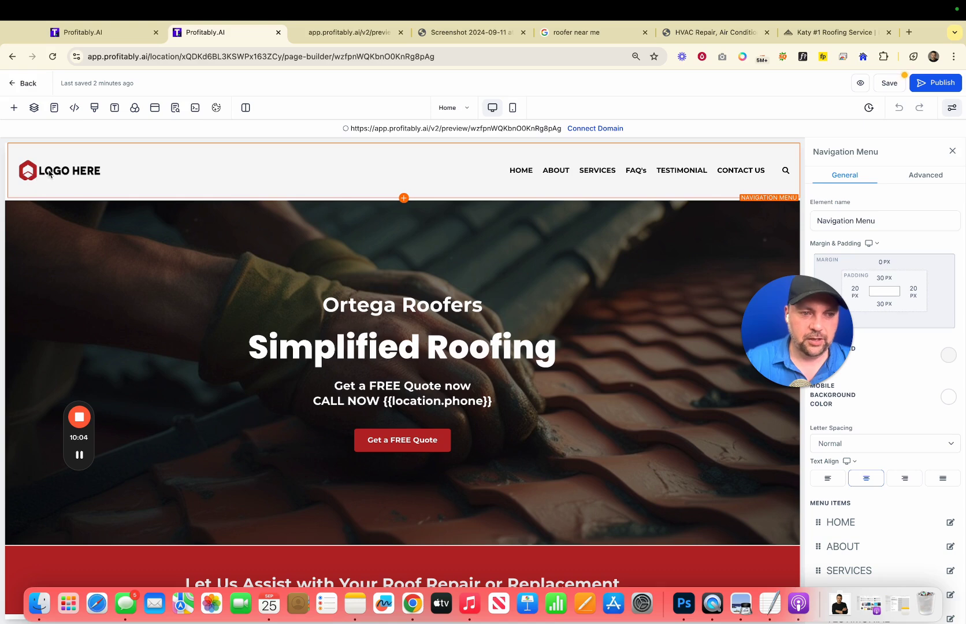
click(832, 32)
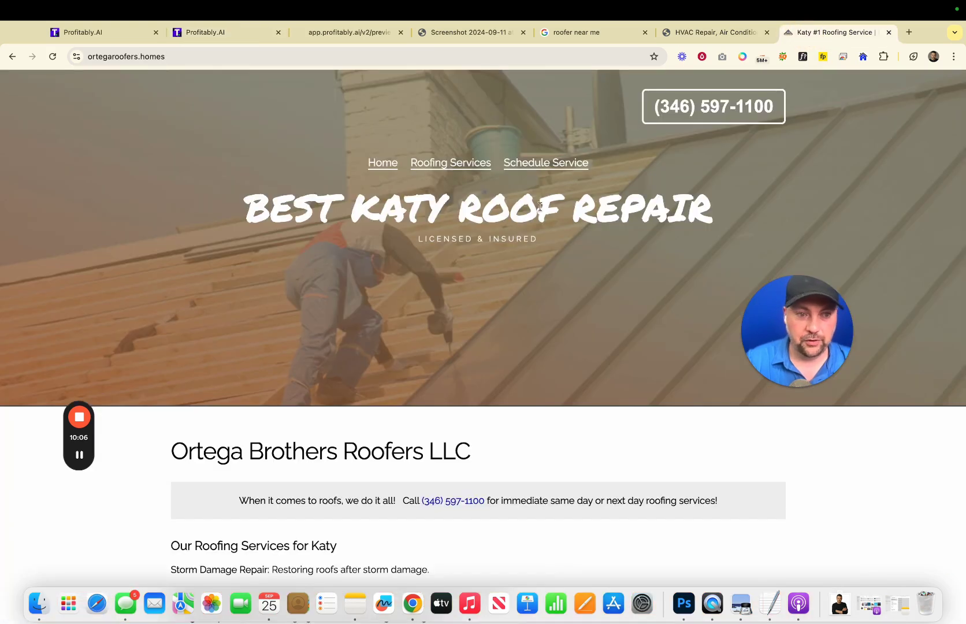
scroll(166, 167, down, 10)
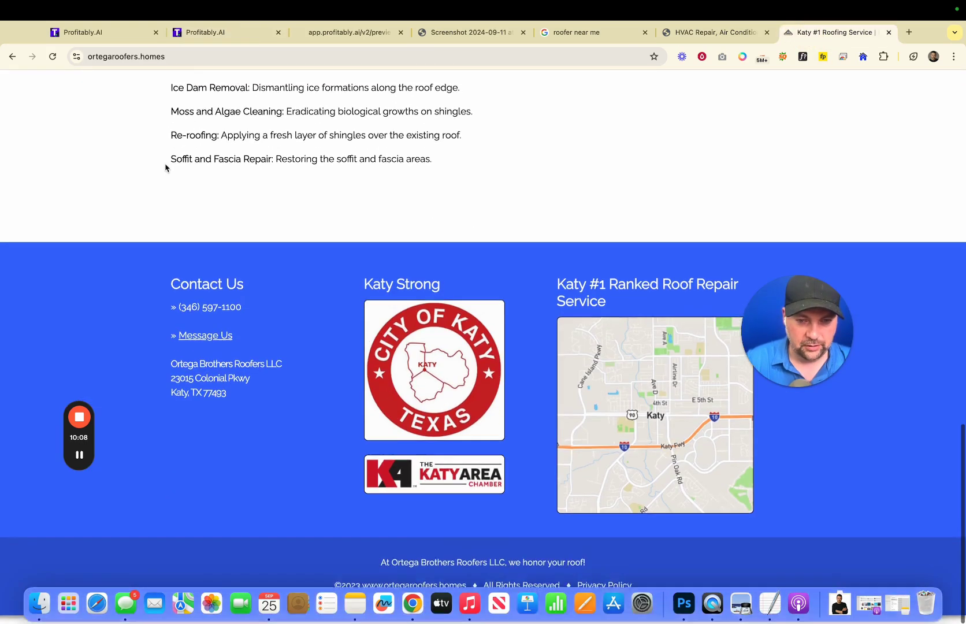
scroll(276, 328, up, 10)
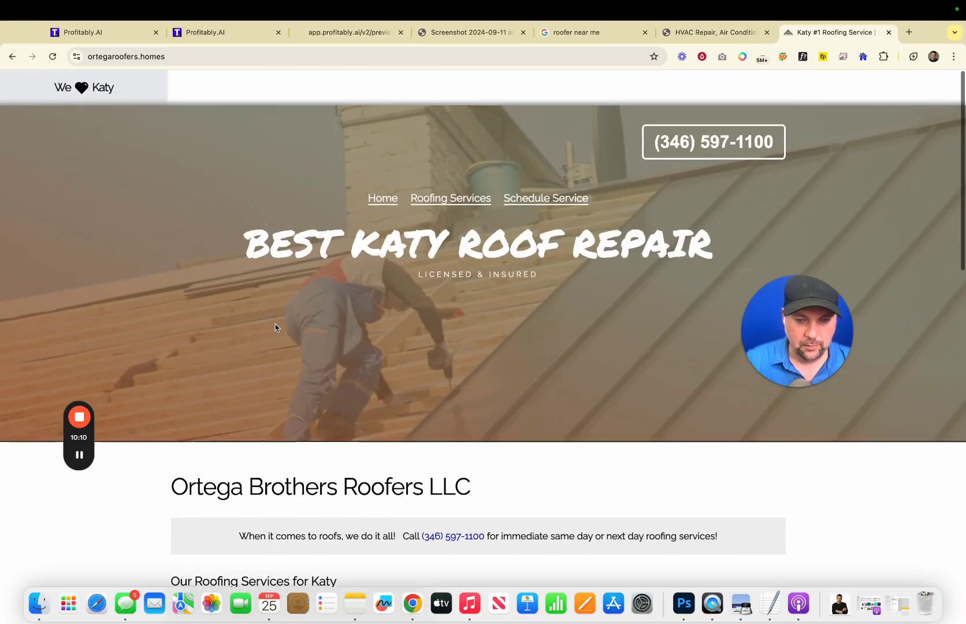
click(216, 30)
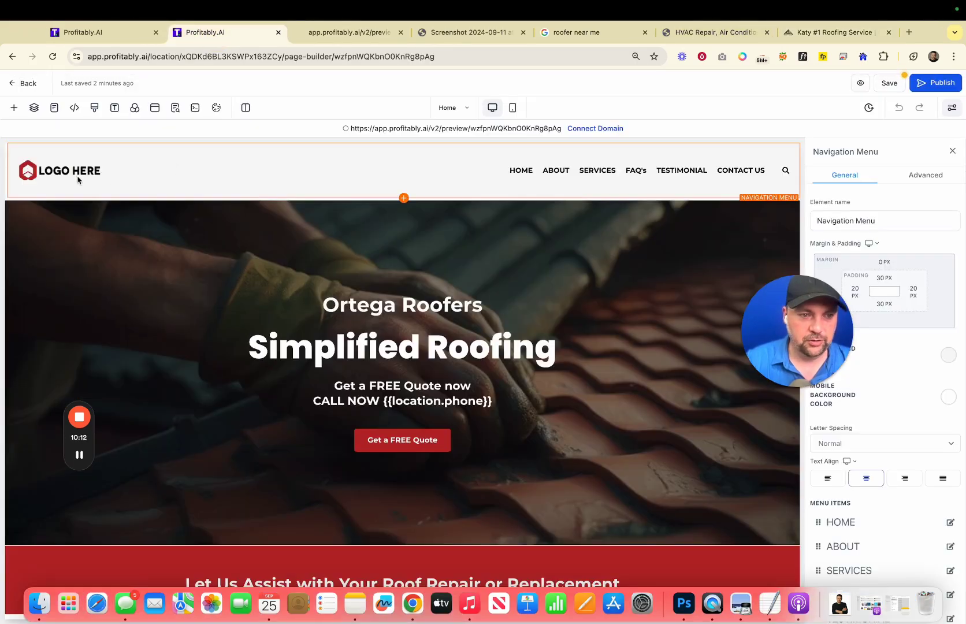
Switch the brand logo in the navigation menu off and back on.
drag(748, 321, 622, 342)
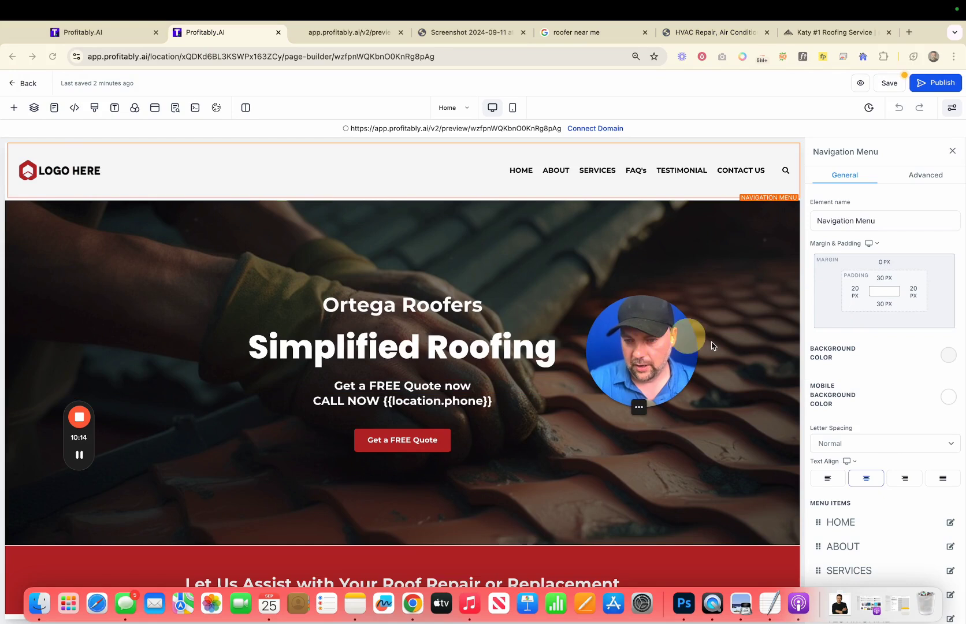
scroll(863, 411, down, 10)
scroll(863, 410, down, 10)
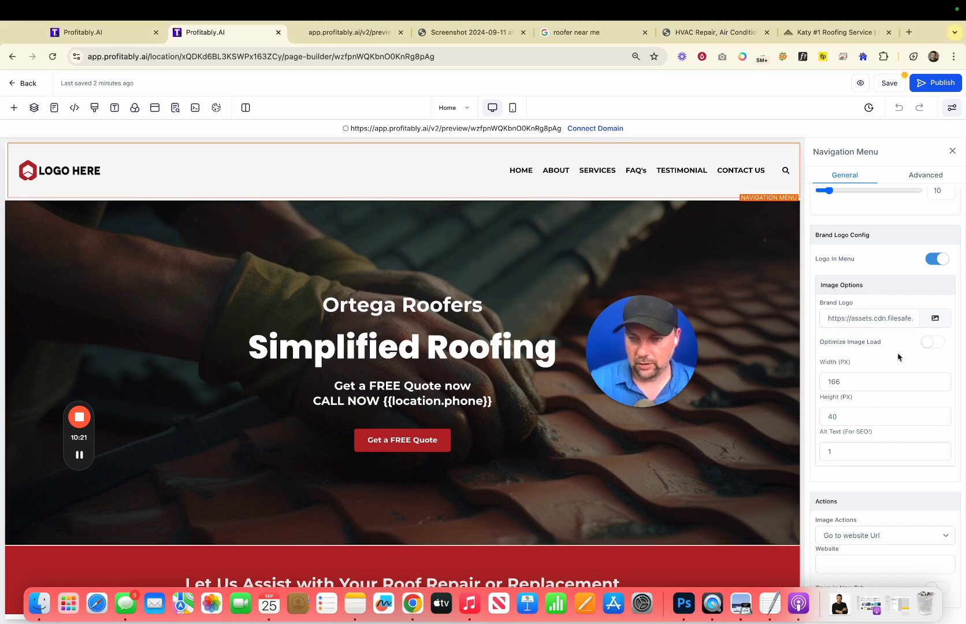
scroll(848, 318, up, 1)
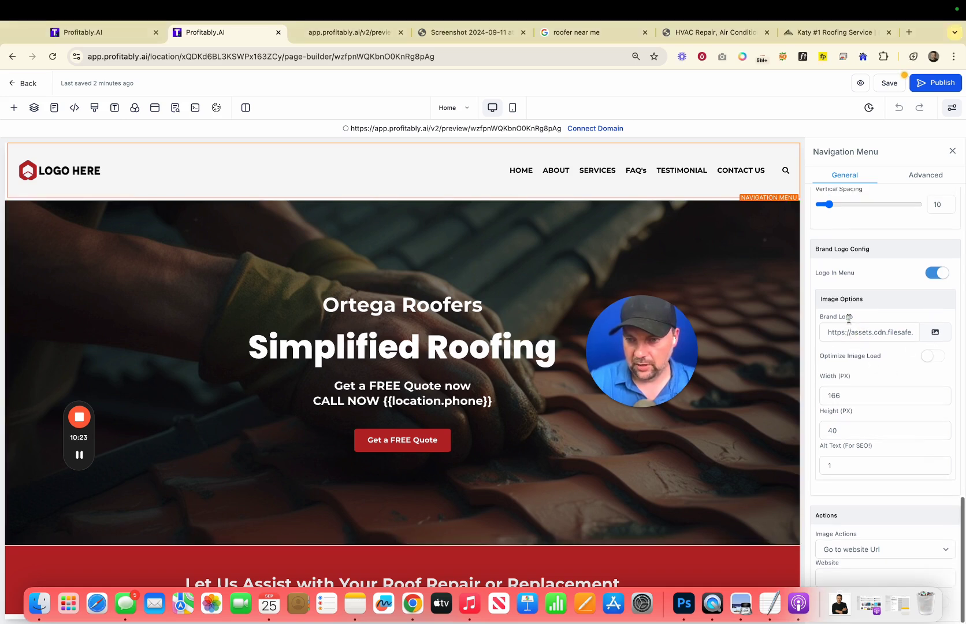
click(936, 271)
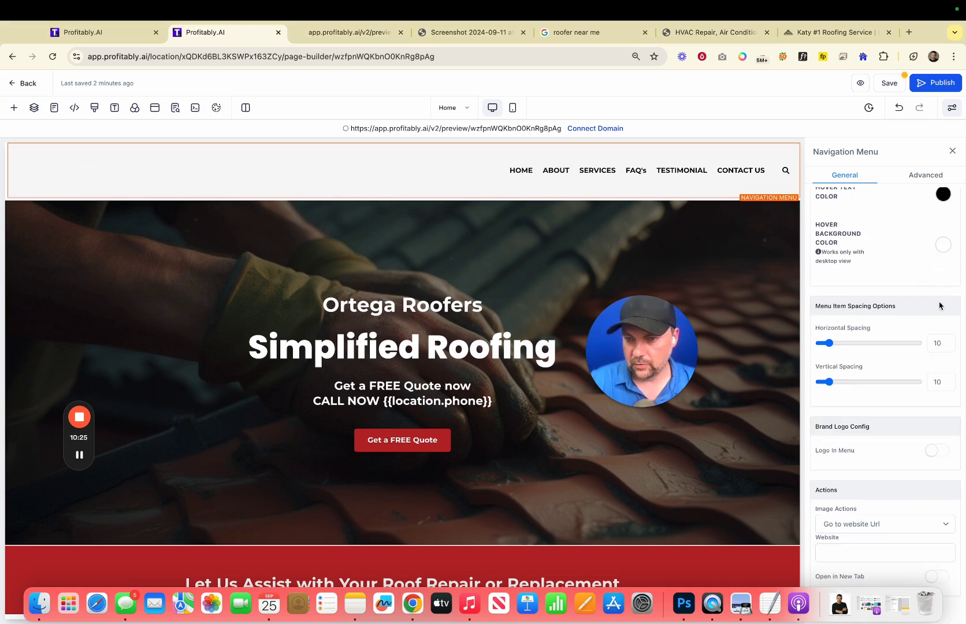
scroll(940, 308, up, 3)
scroll(938, 305, down, 3)
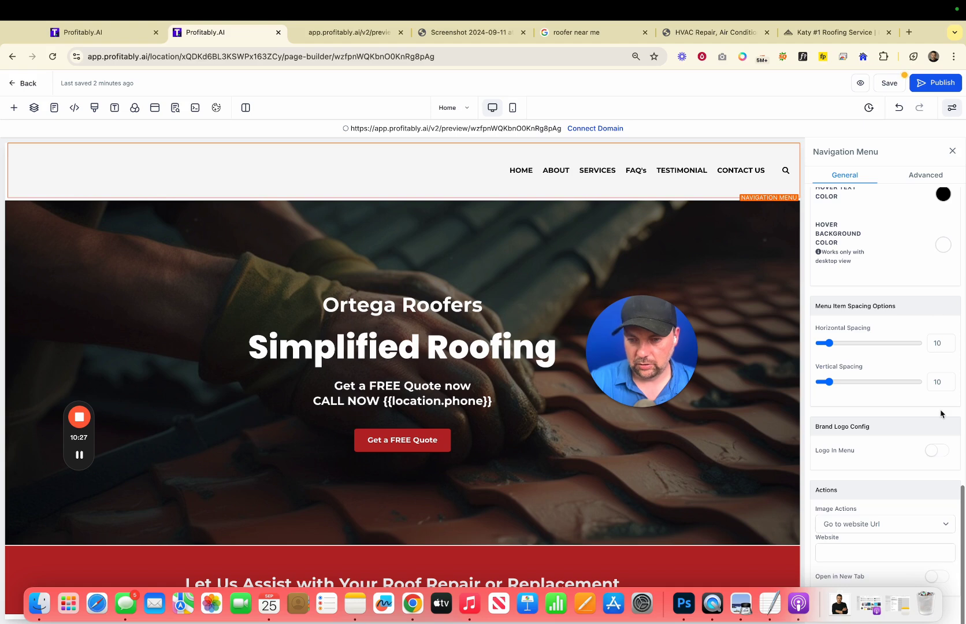
click(933, 450)
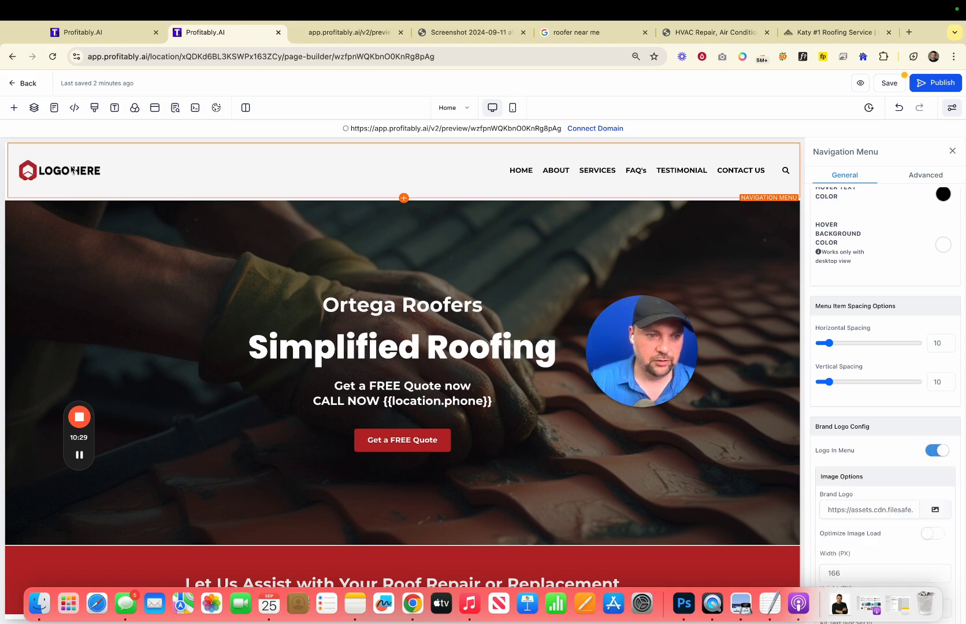
Review the Home page sections down to the service cards, then save the page and open its preview.
scroll(244, 277, down, 10)
scroll(245, 280, up, 10)
scroll(245, 280, down, 5)
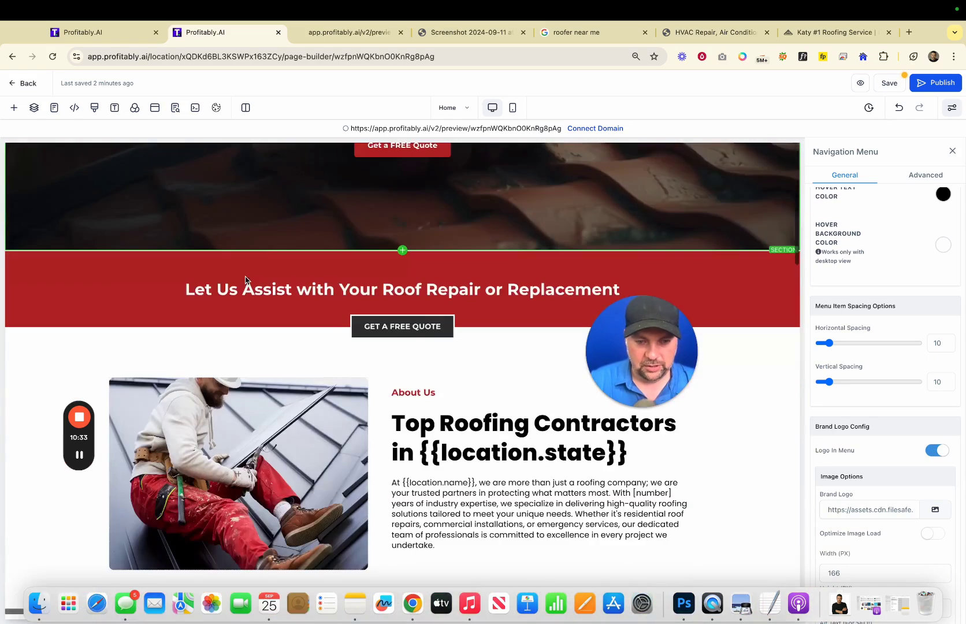
scroll(245, 281, down, 7)
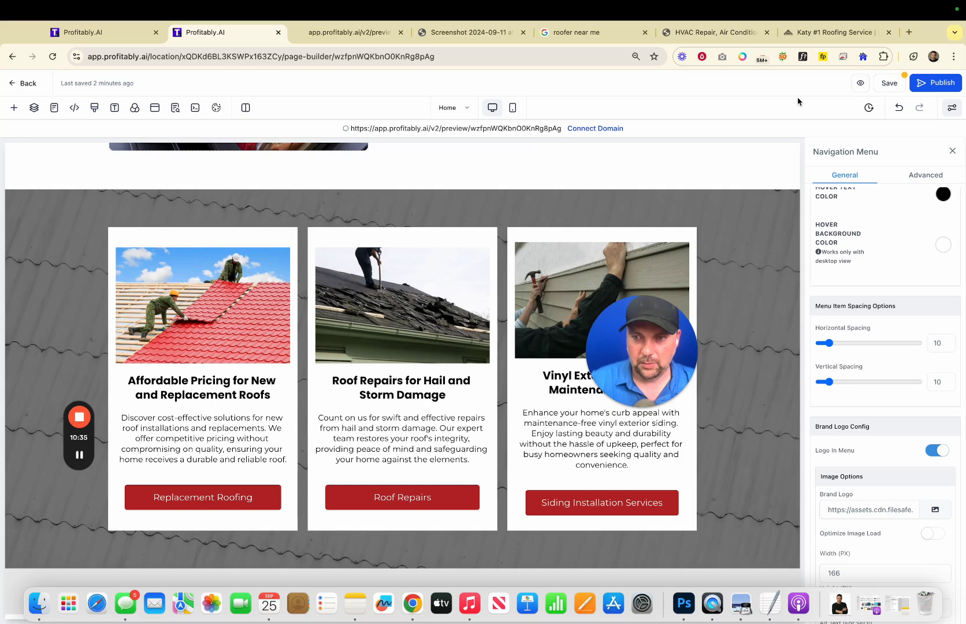
scroll(672, 212, up, 12)
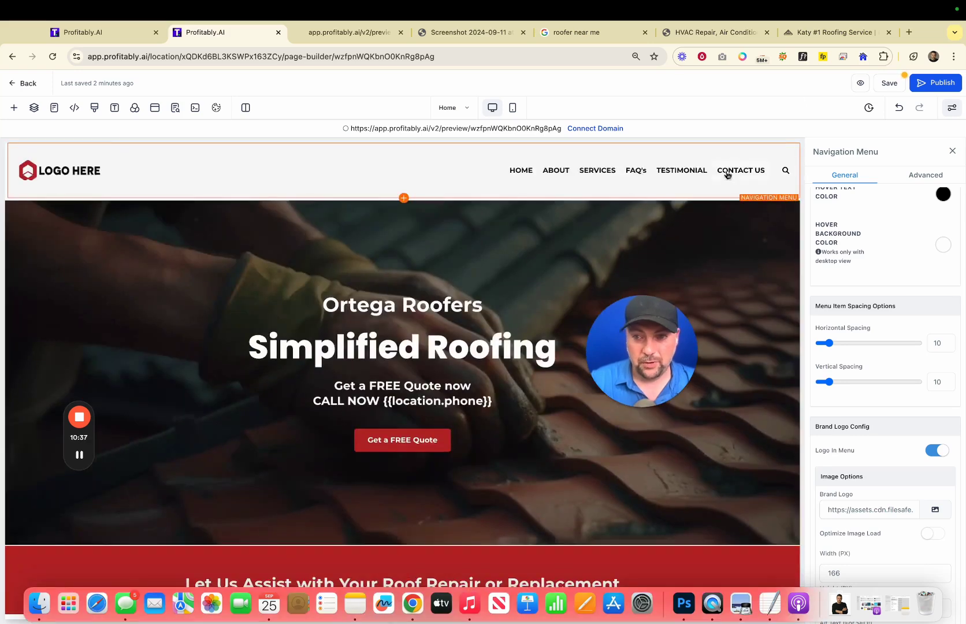
click(890, 85)
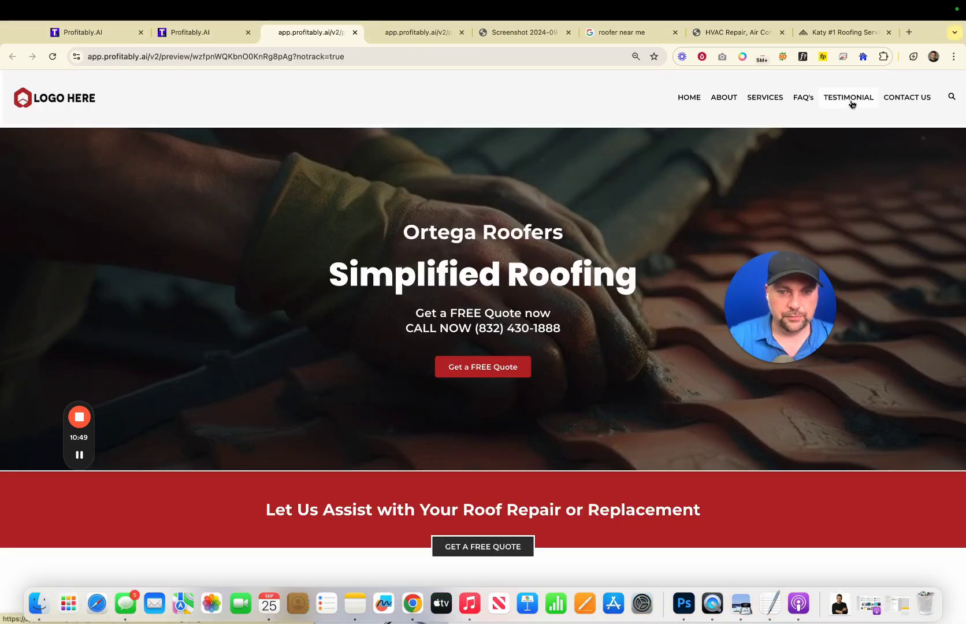
Look through the updated Home page preview from the About Us section to the service cards.
scroll(604, 411, down, 5)
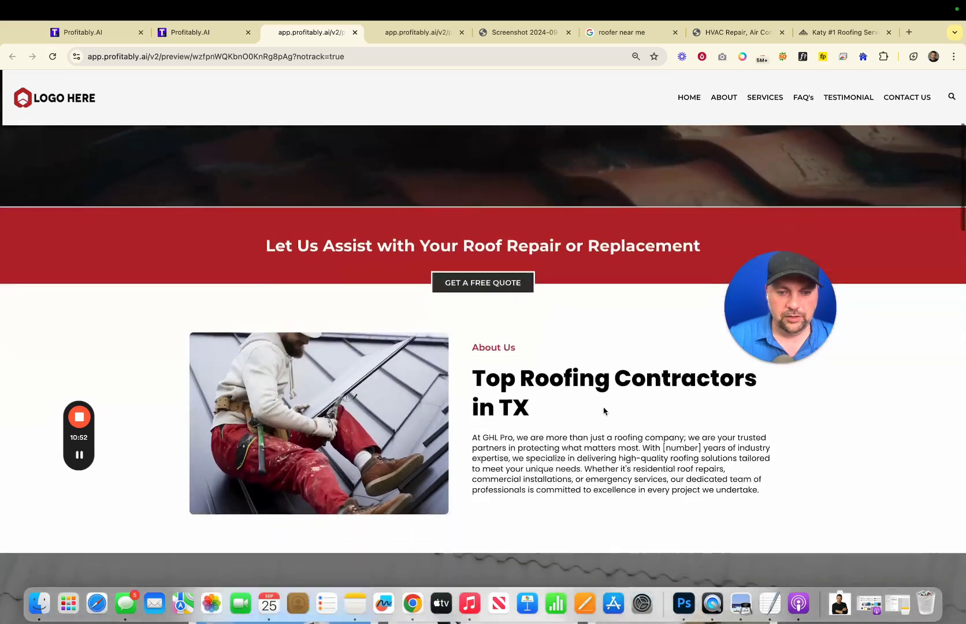
scroll(604, 411, down, 10)
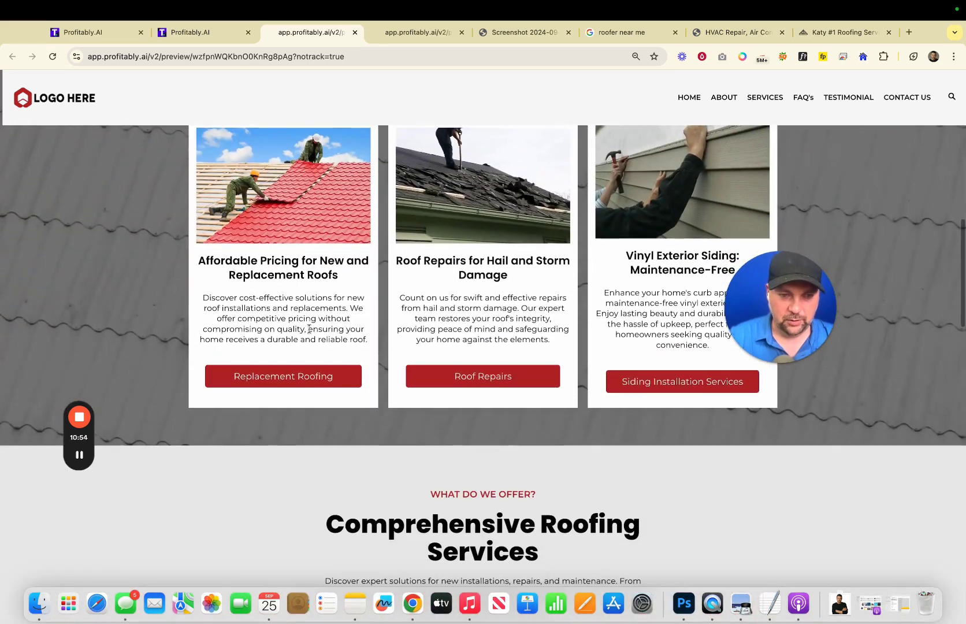
scroll(416, 392, up, 10)
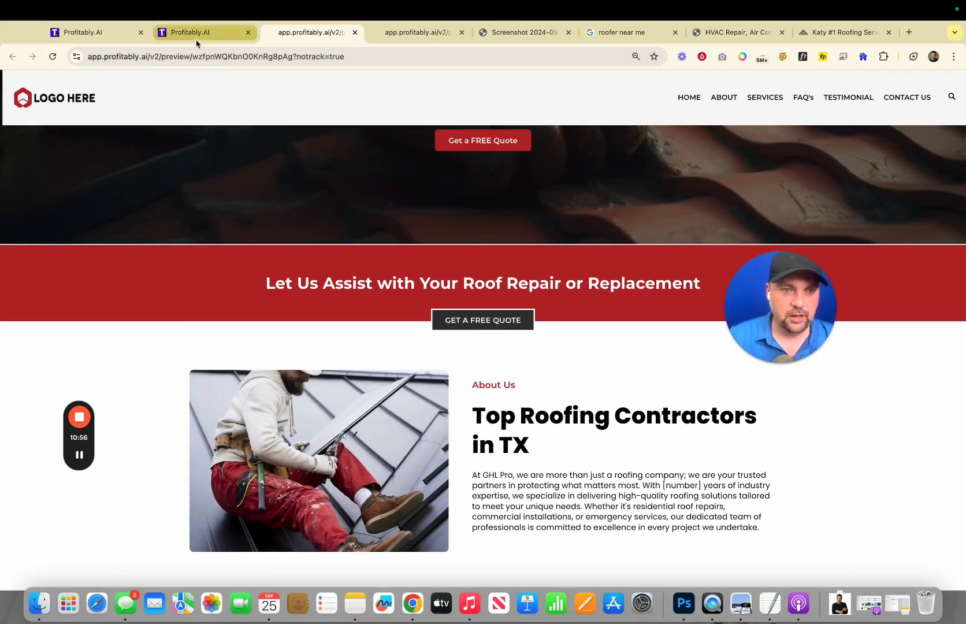
Select the hero section in the page builder and close the SEO Meta Data panel.
click(194, 34)
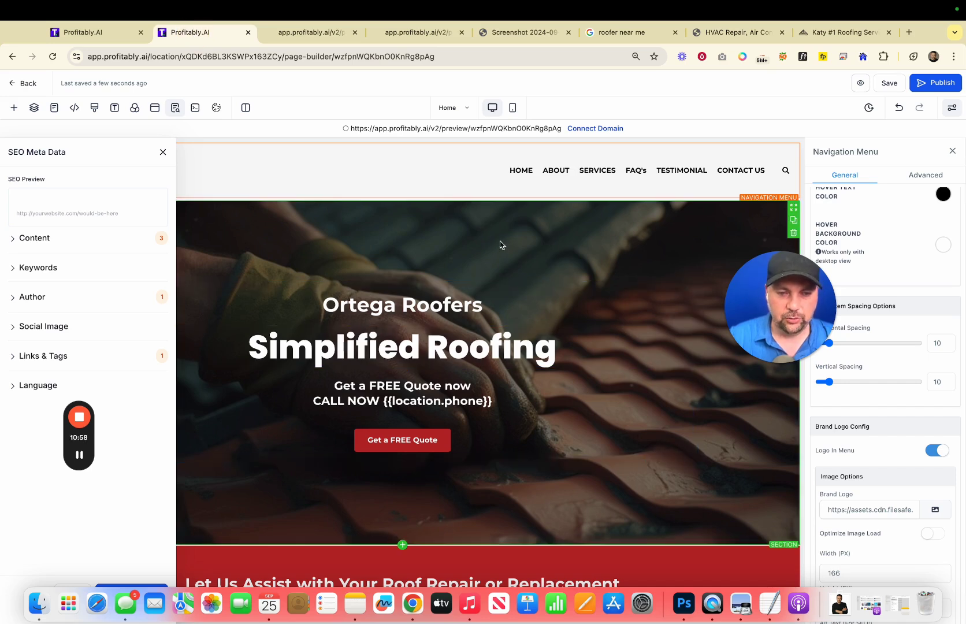
click(427, 247)
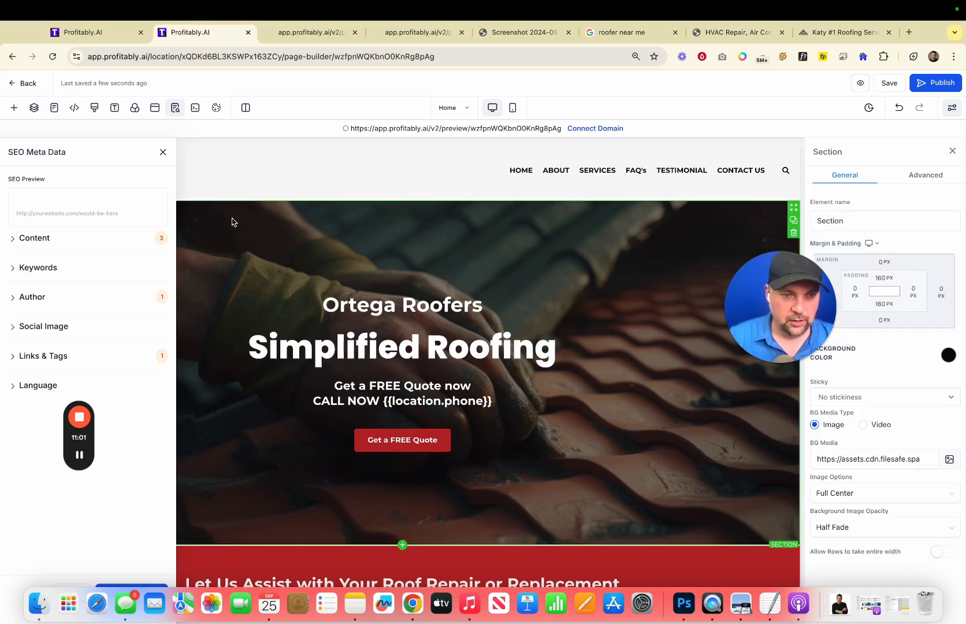
click(163, 152)
Select the whole About Us paragraph and open Generate with AI for it.
scroll(447, 328, down, 10)
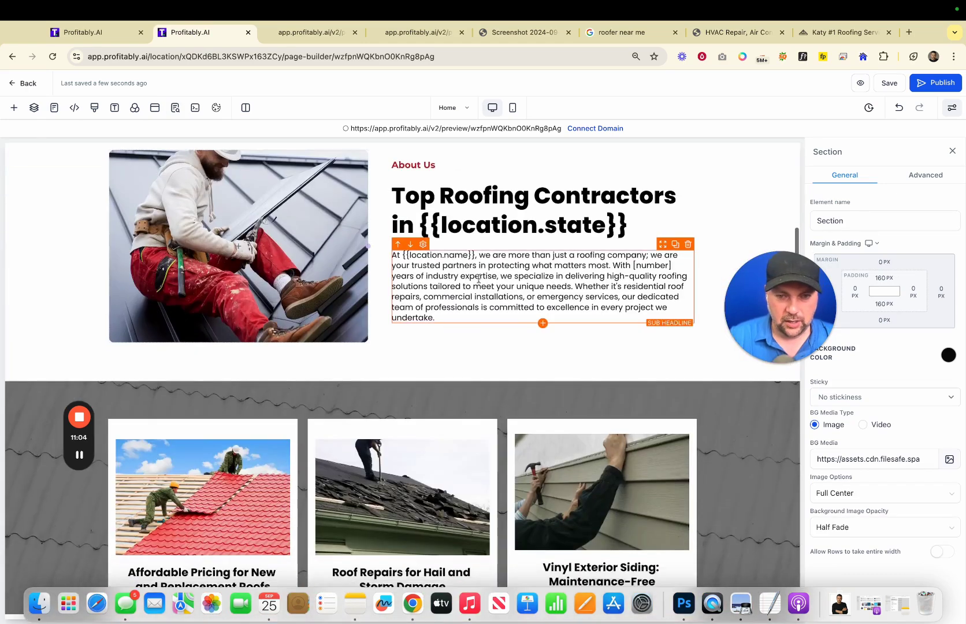
triple_click(479, 280)
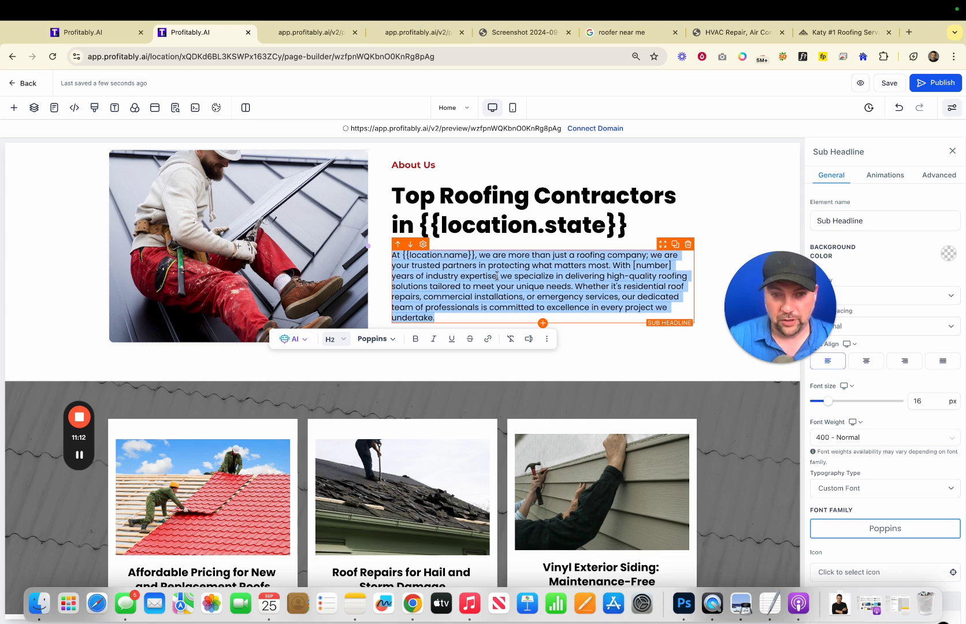
scroll(473, 305, down, 3)
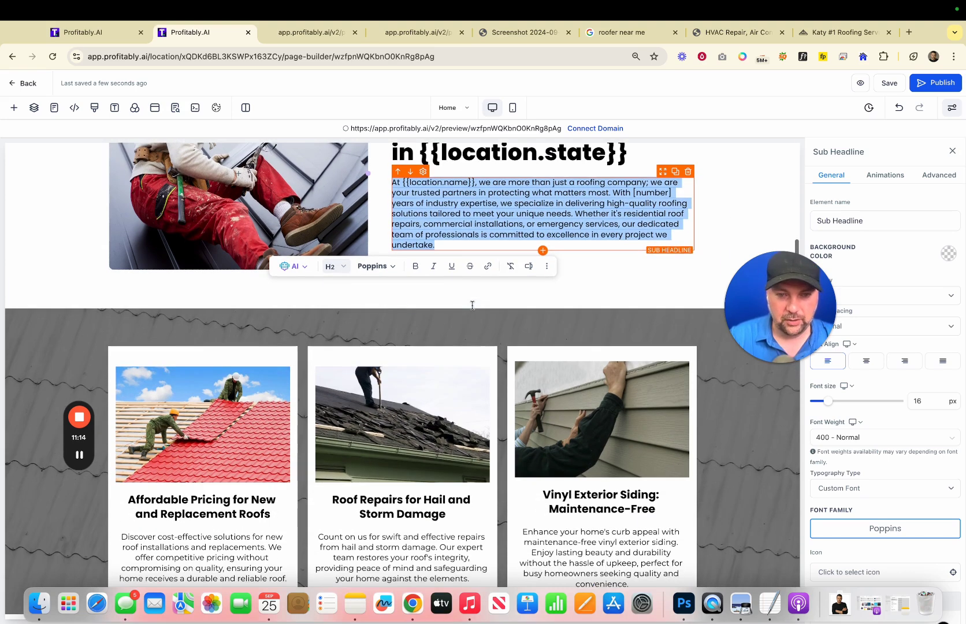
drag(447, 248, 393, 184)
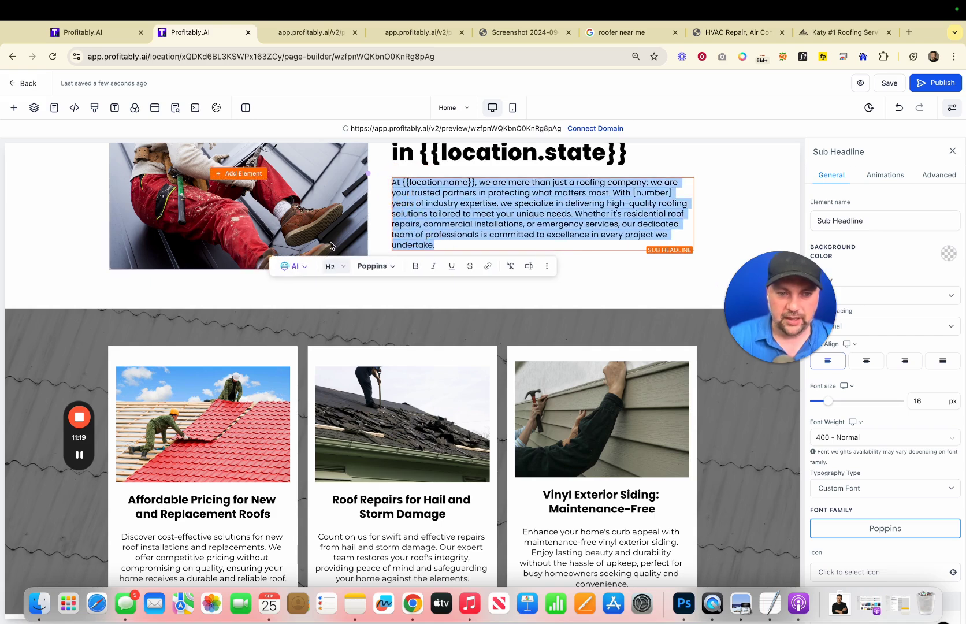
click(288, 268)
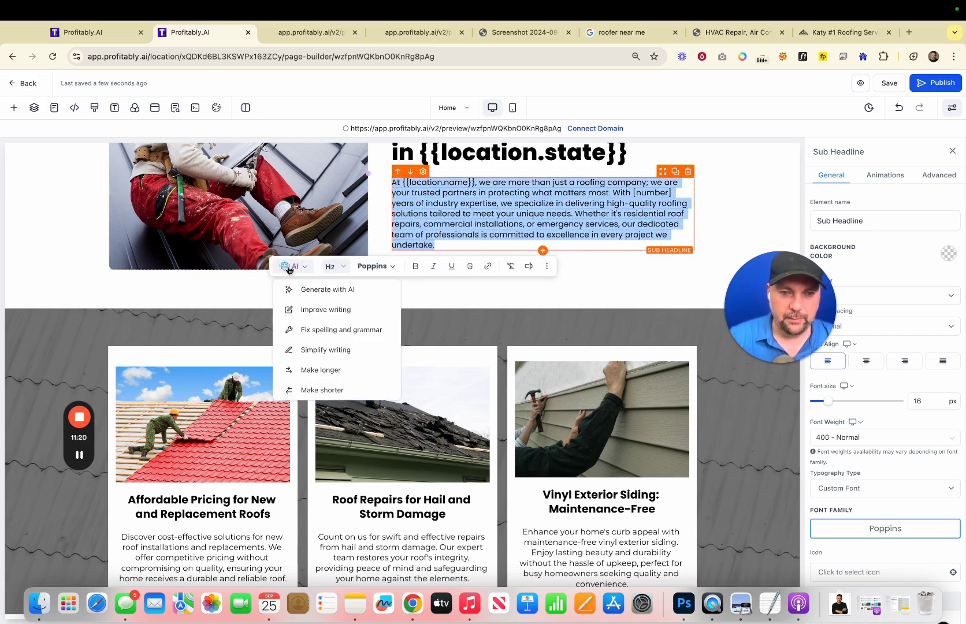
click(322, 289)
Generate content in a Professional tone with 3 variations from the description "Write why people should work with Ortega Roofers".
click(429, 353)
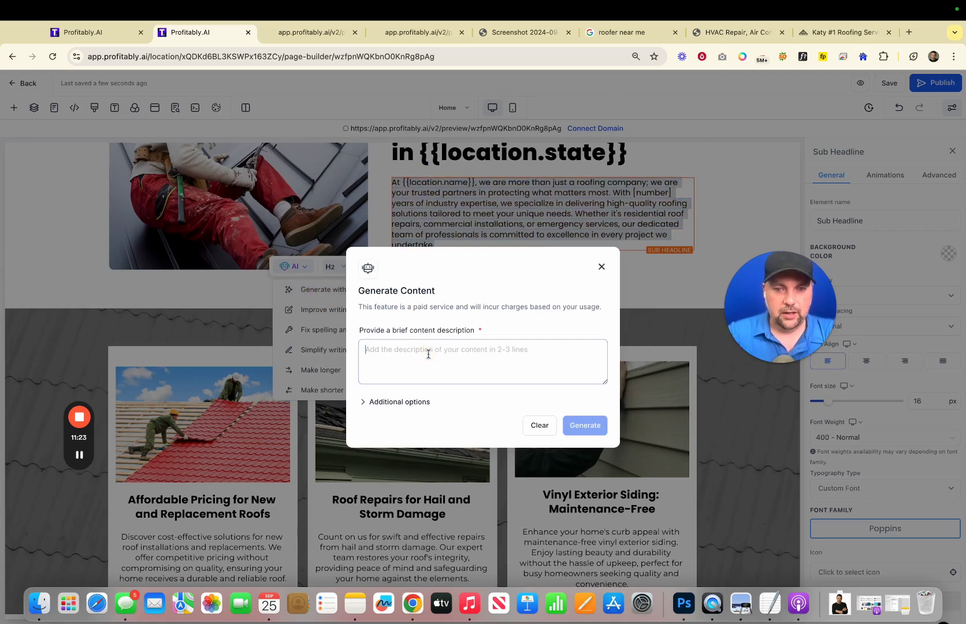
text(Write why people should work with Ortega Roofers)
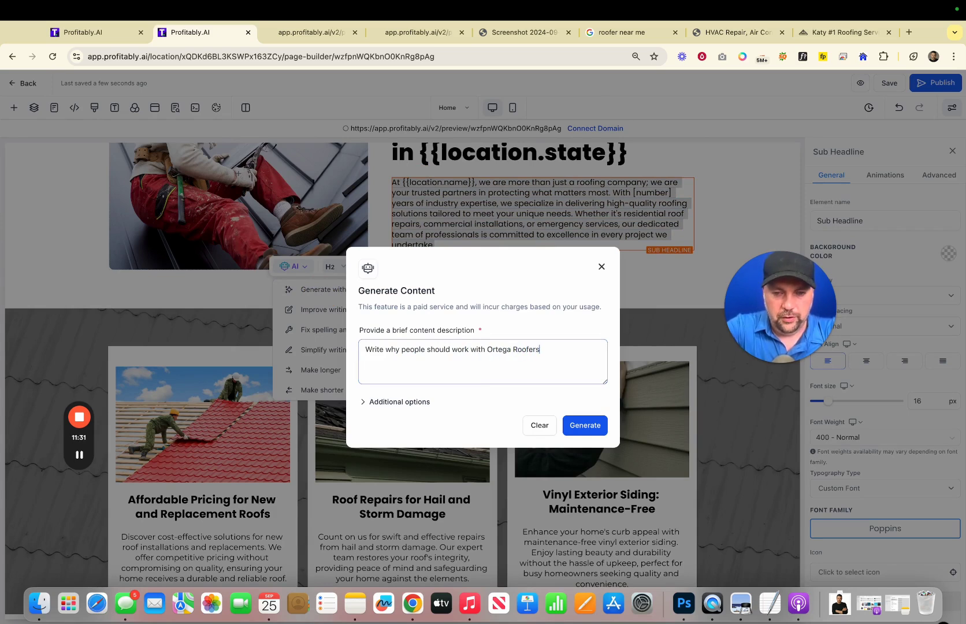
click(399, 402)
click(427, 411)
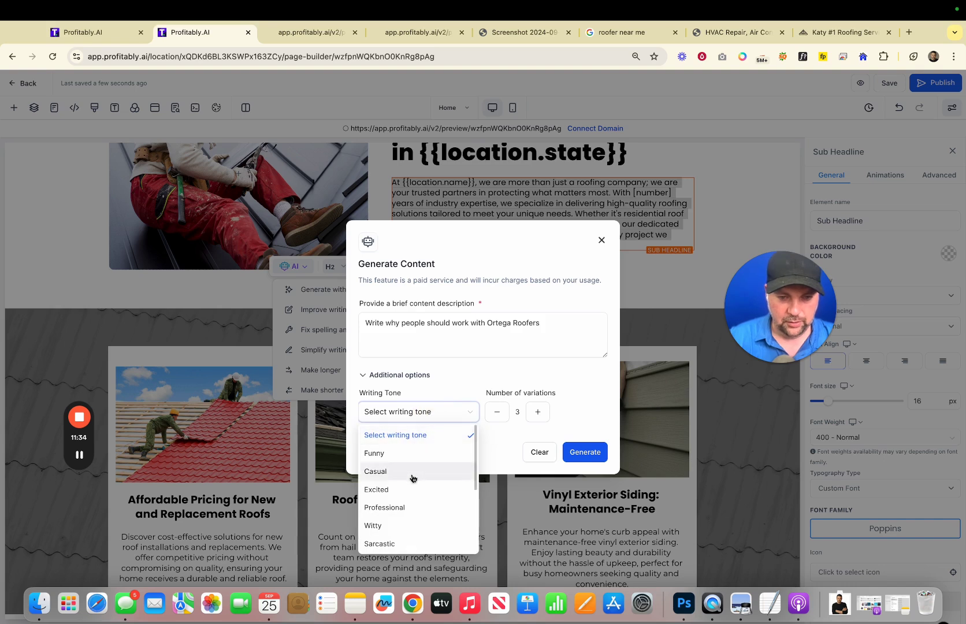
click(412, 509)
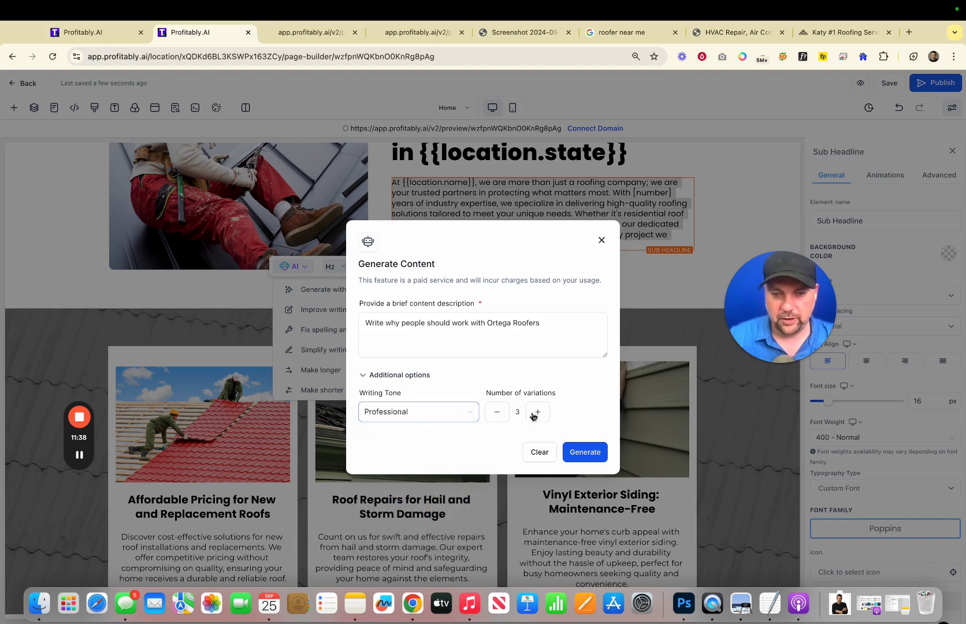
click(584, 453)
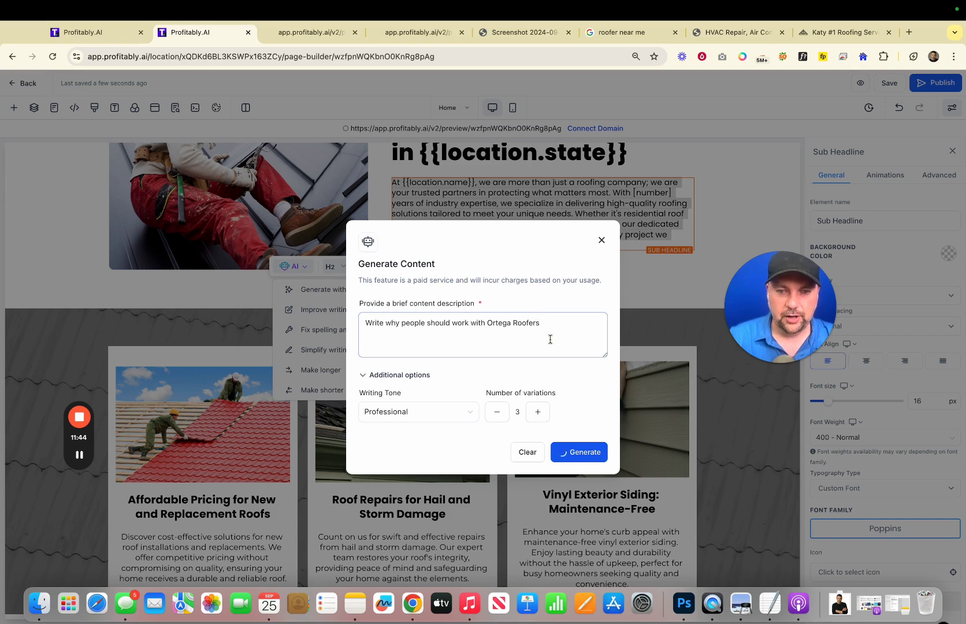
Review the three content variations for the About Us paragraph and regenerate them from the same description.
scroll(346, 347, down, 1)
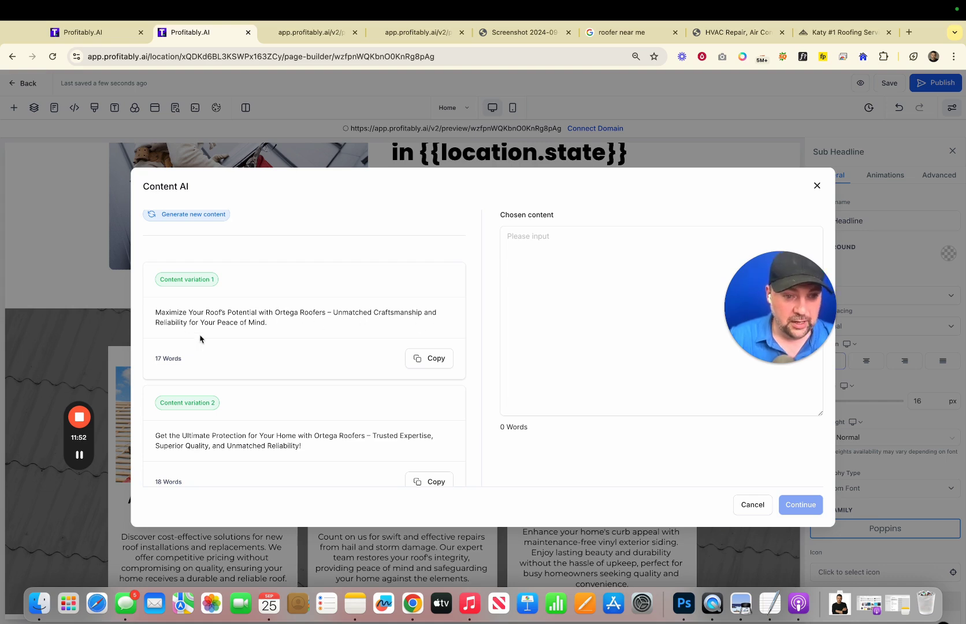
scroll(290, 370, down, 5)
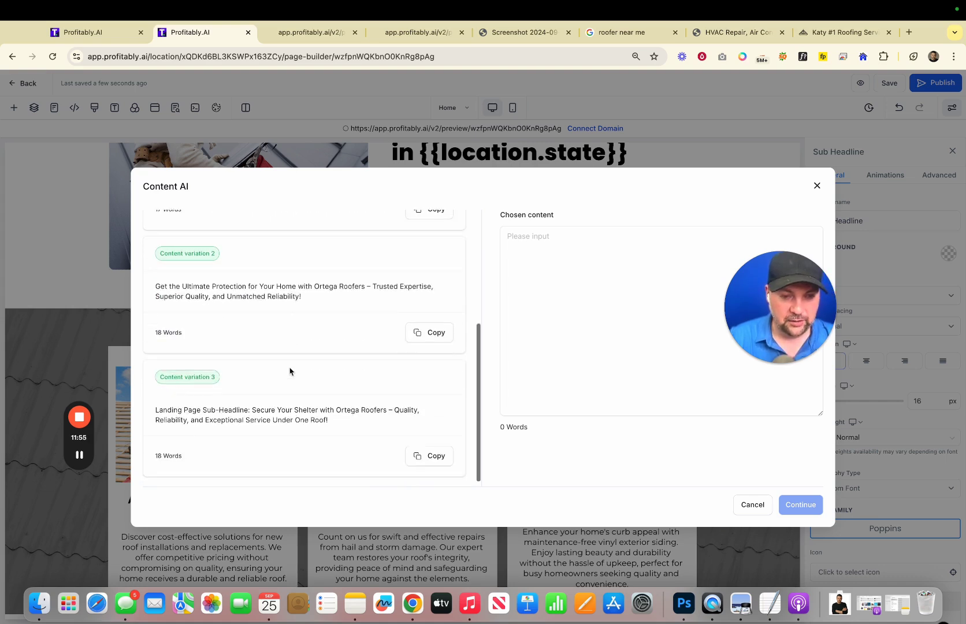
scroll(291, 370, up, 3)
scroll(289, 367, up, 3)
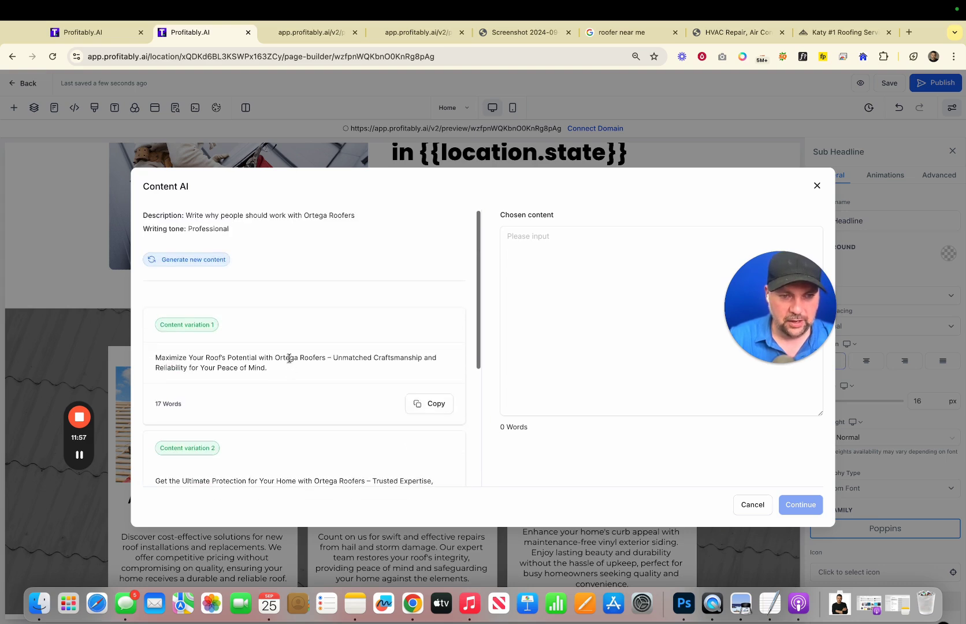
click(187, 260)
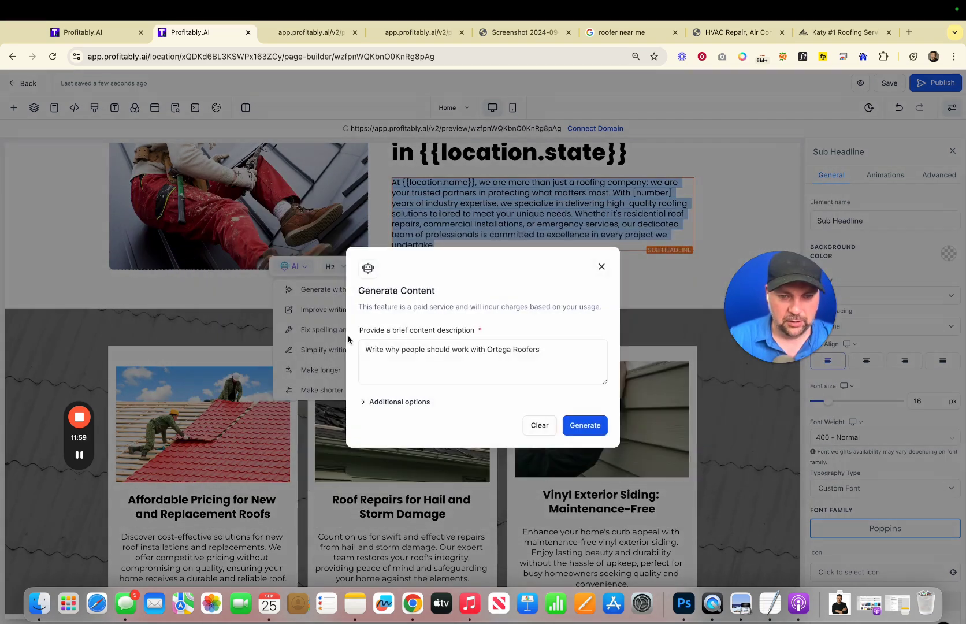
click(395, 401)
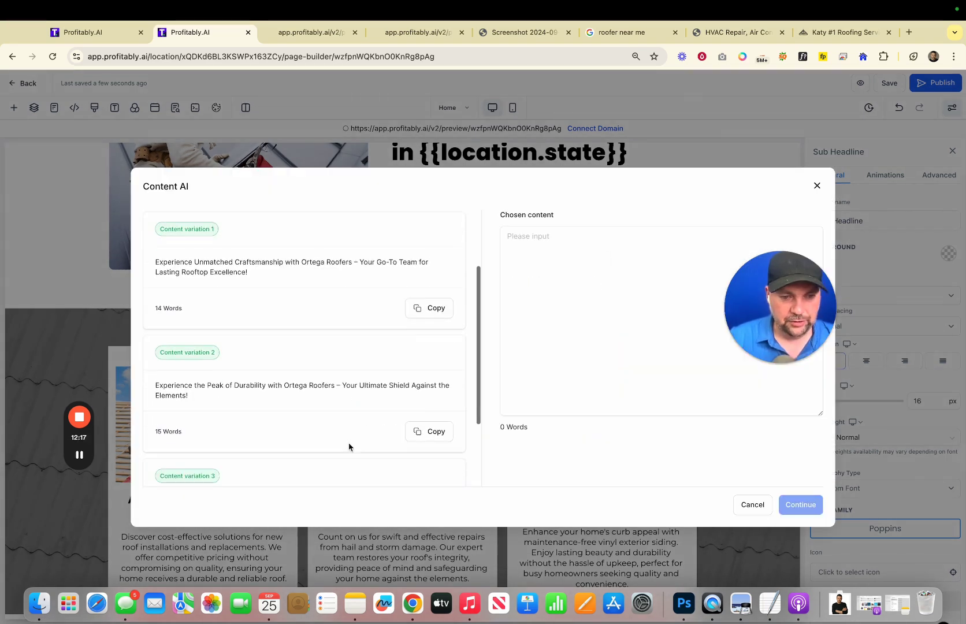
Replace the About Us paragraph with the variation starting "Unlock Lasting Quality with Ortega Roofers", and undo the replacement.
scroll(349, 445, down, 4)
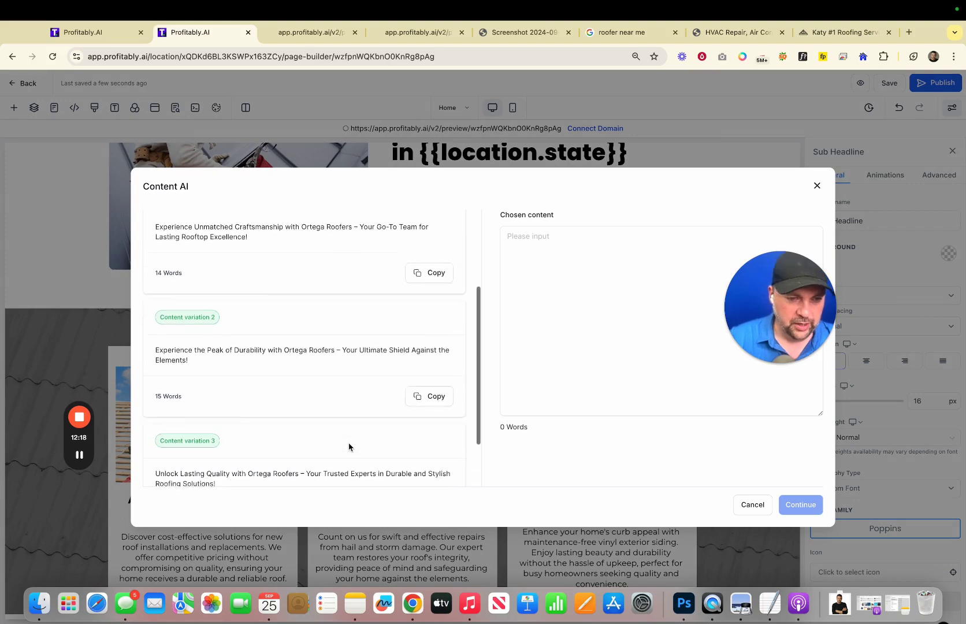
click(433, 453)
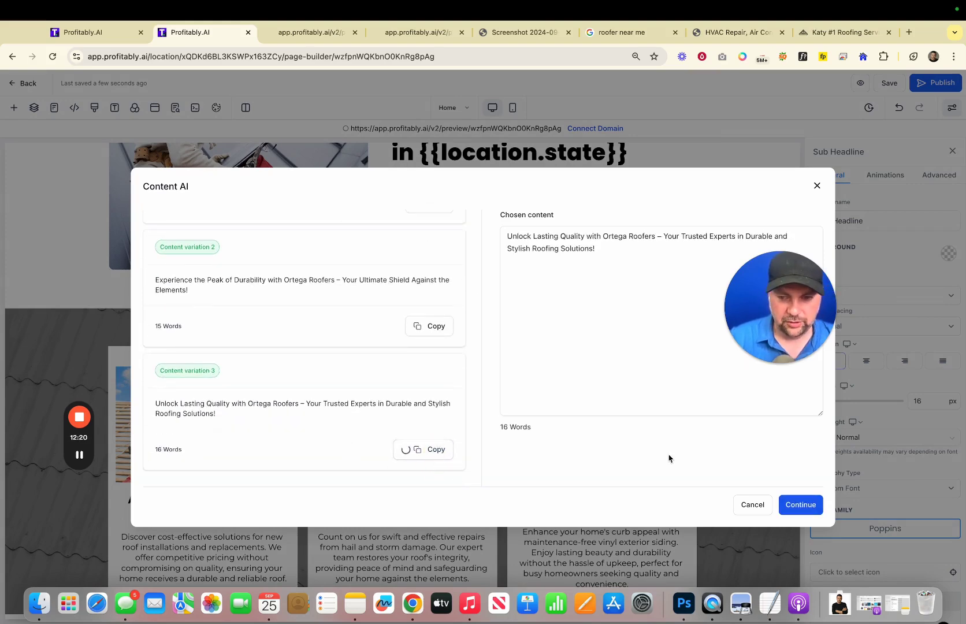
click(815, 506)
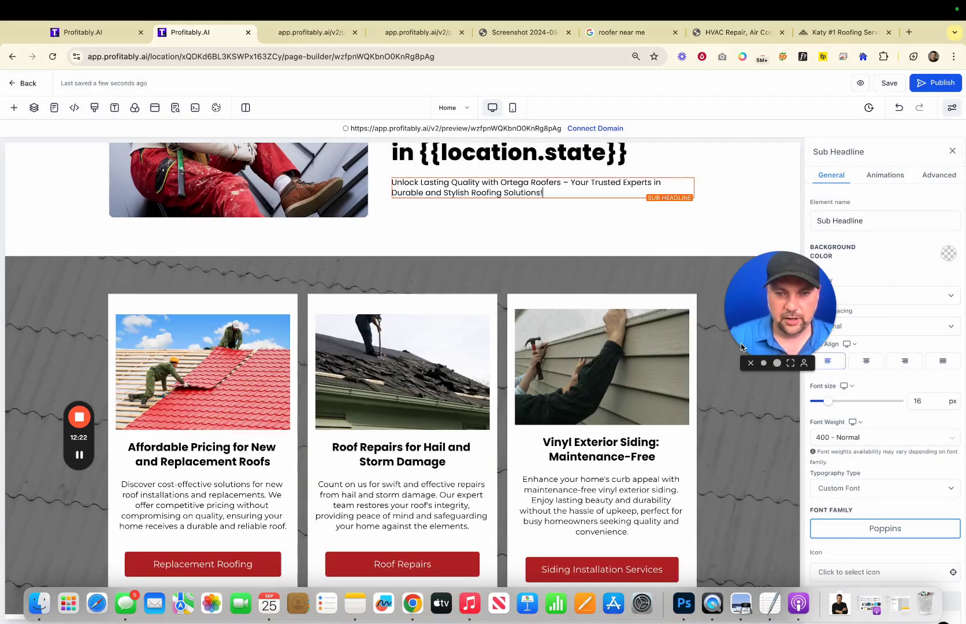
scroll(534, 244, up, 3)
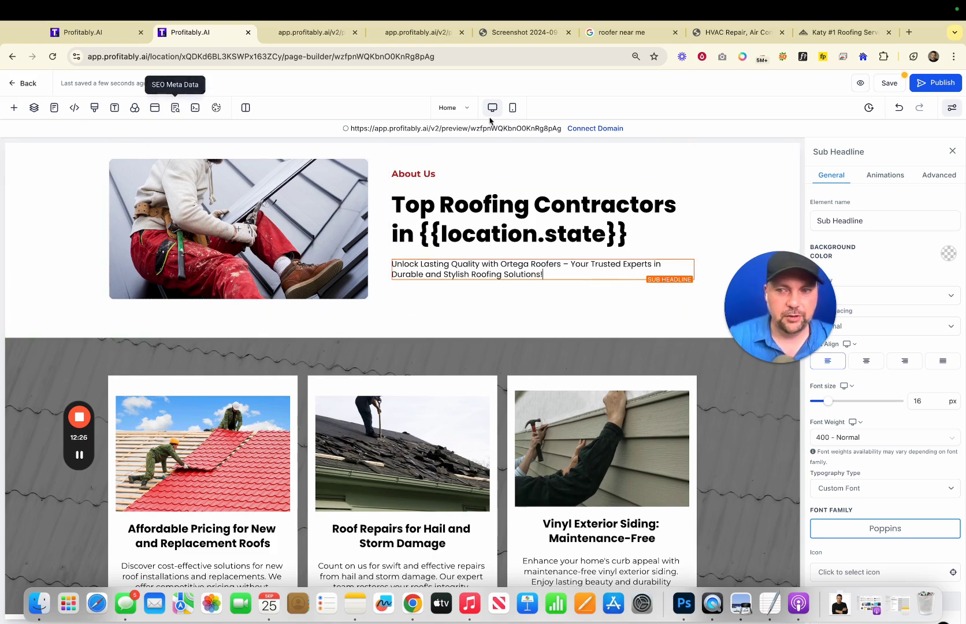
click(899, 107)
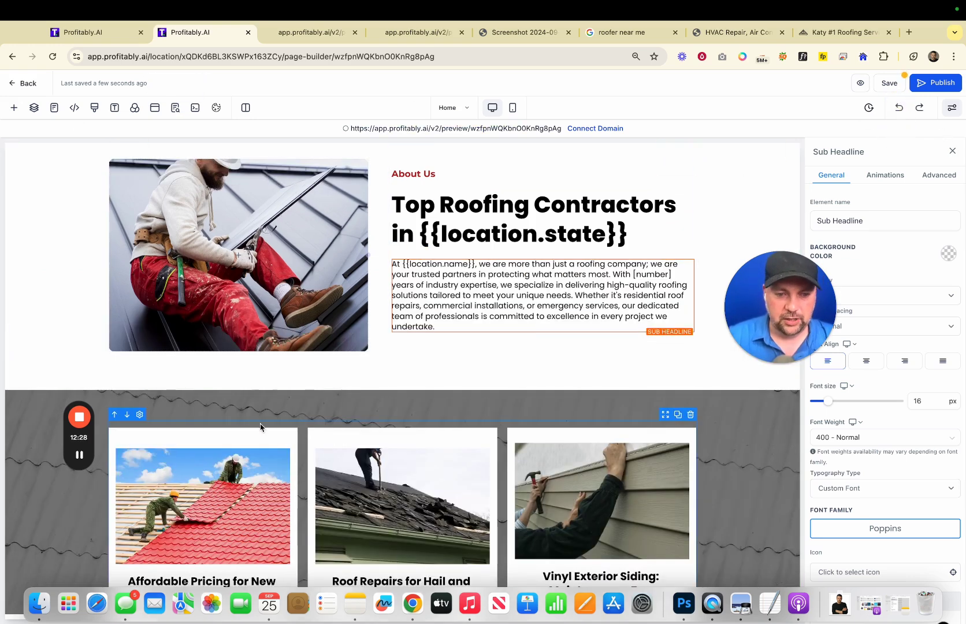
Look through the rest of the Home page from the service cards to the testimonials and save the page.
scroll(259, 422, down, 8)
click(194, 421)
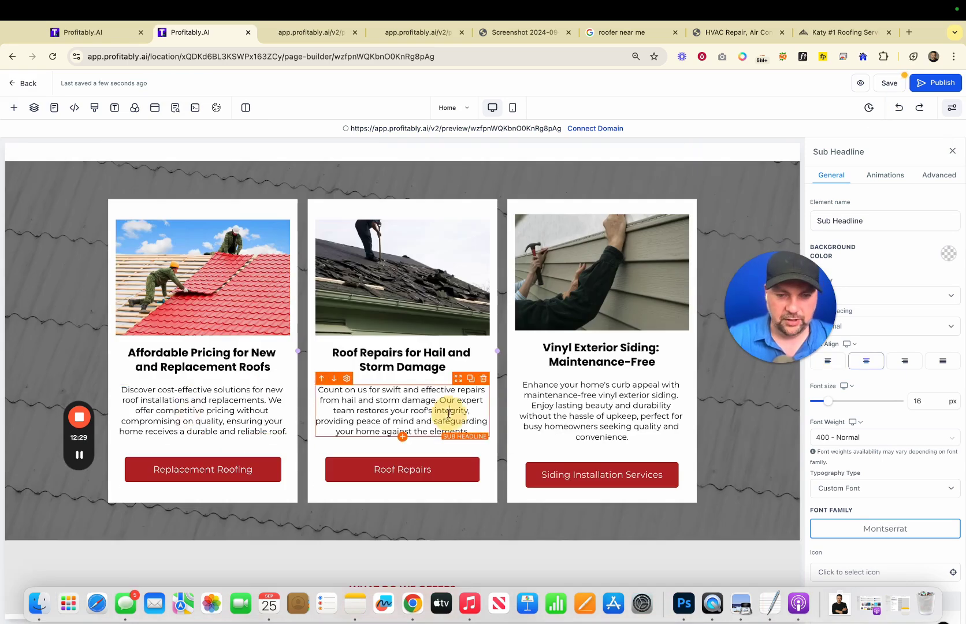
scroll(626, 405, down, 15)
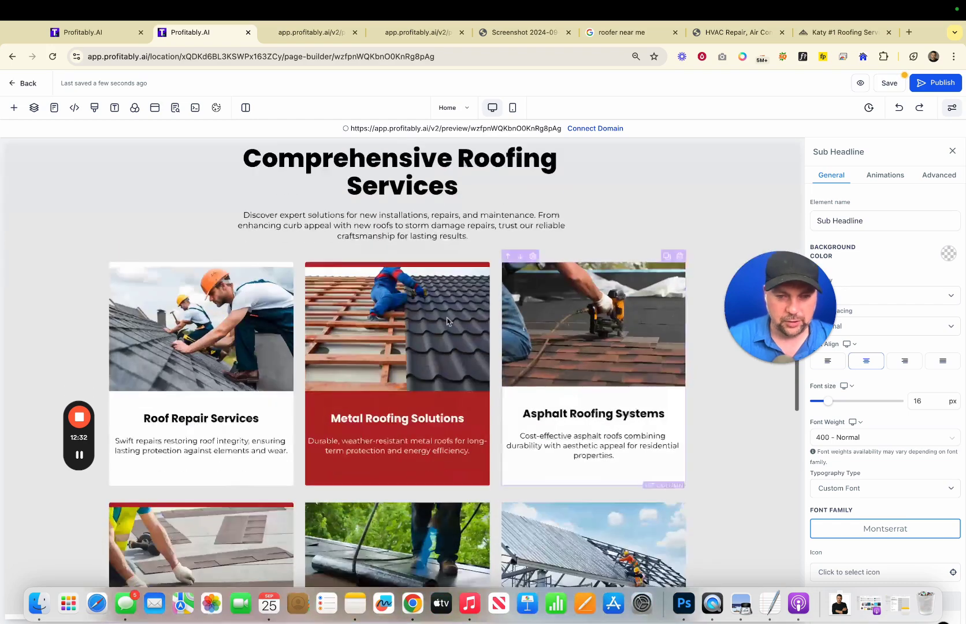
scroll(373, 219, down, 20)
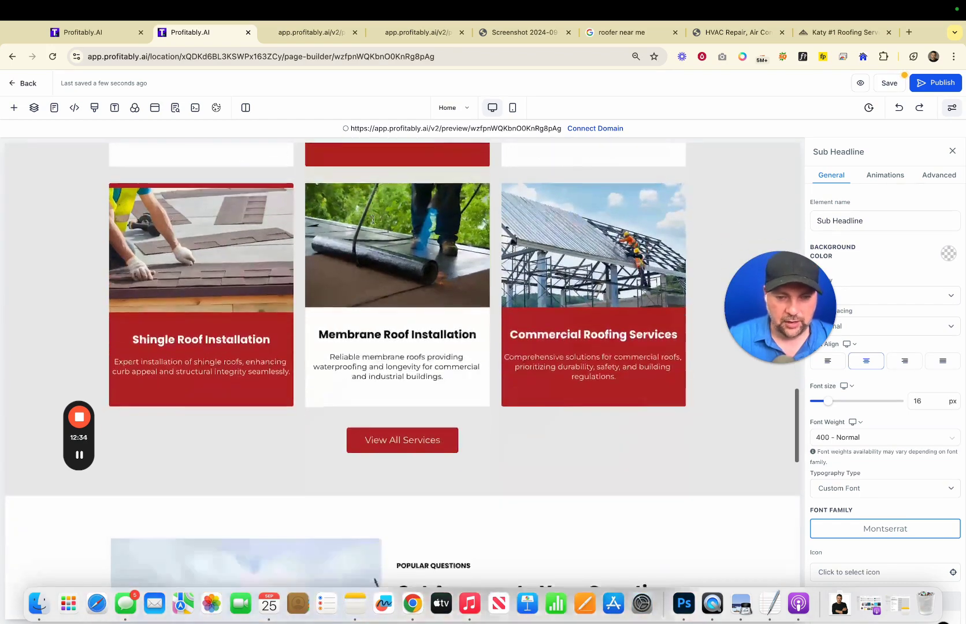
scroll(374, 219, up, 20)
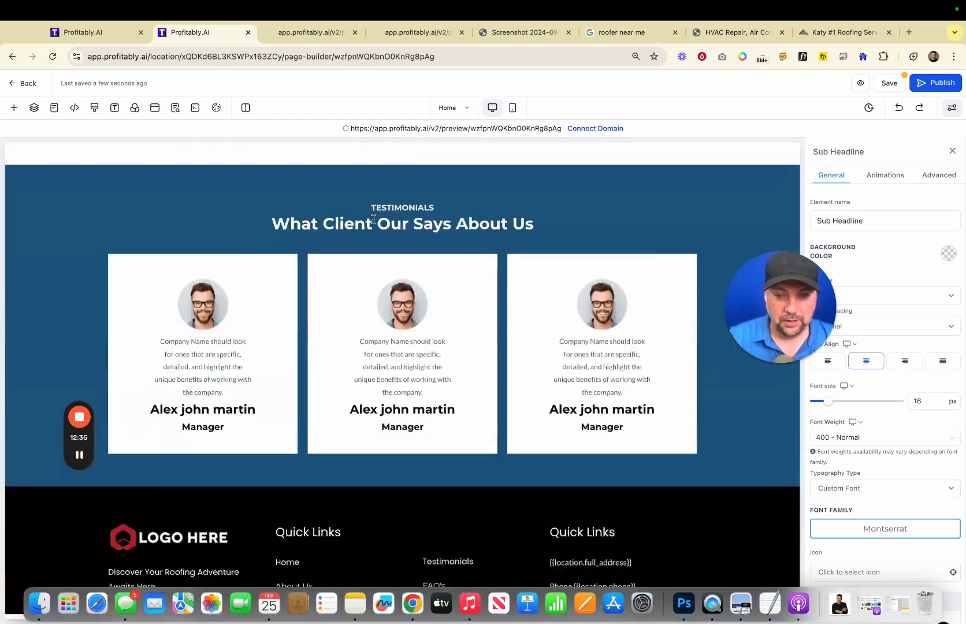
click(888, 84)
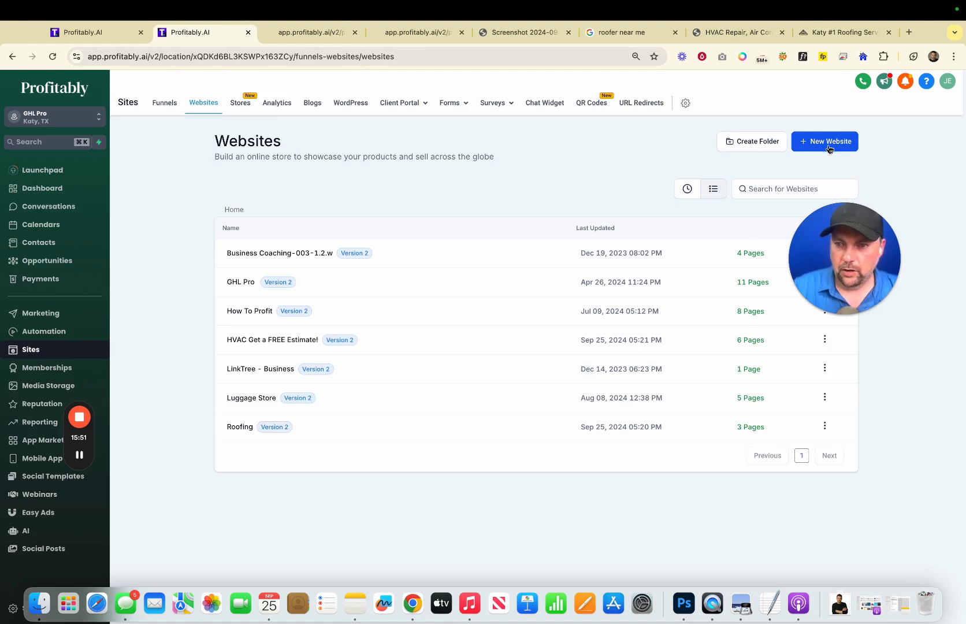
Create a new website from templates, searching the library for "hvac" and choosing the HVAC Repair Technicians template.
click(827, 147)
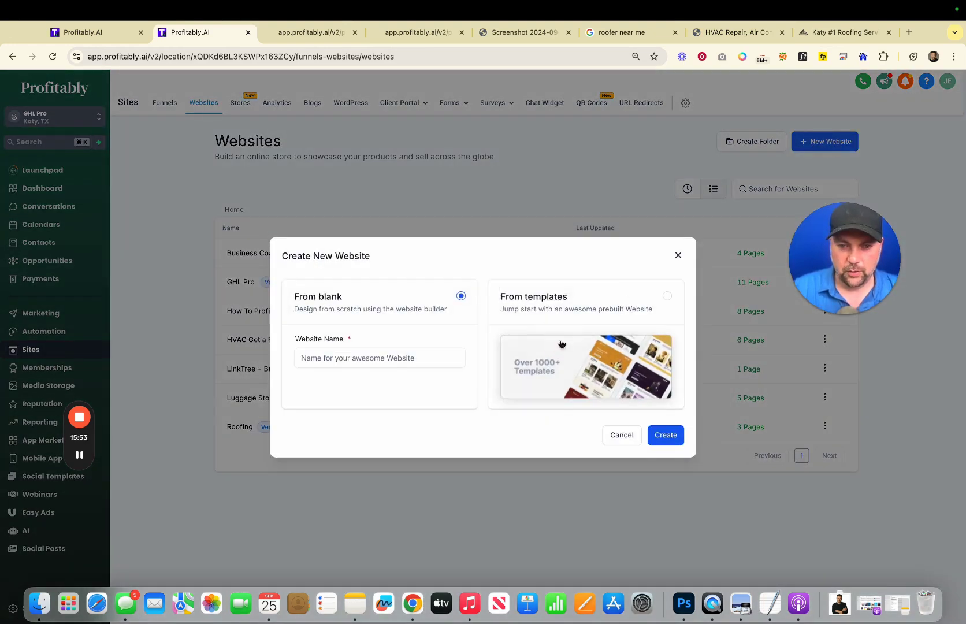
click(544, 309)
click(667, 438)
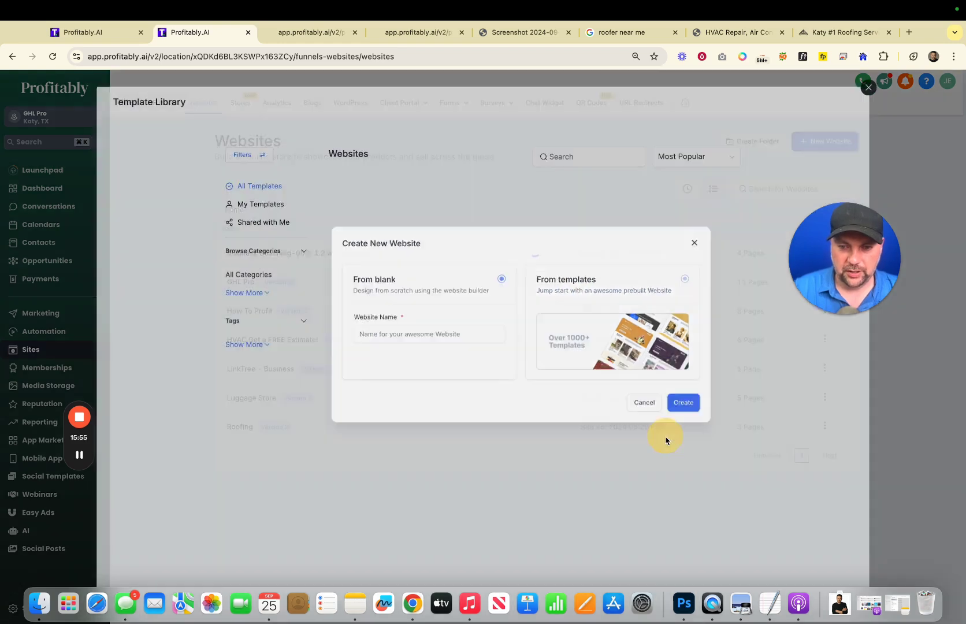
click(583, 160)
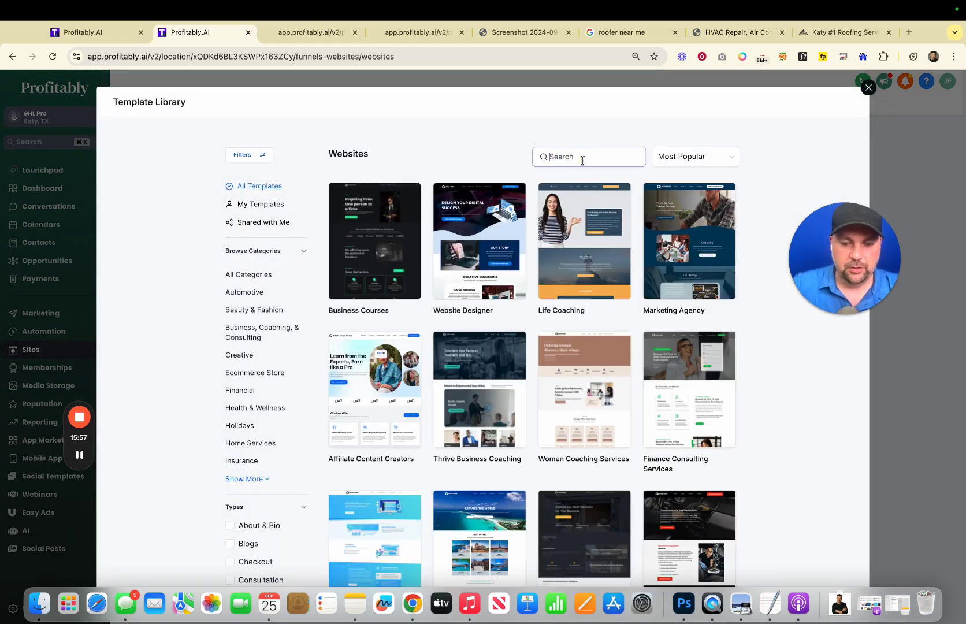
text(hvac)
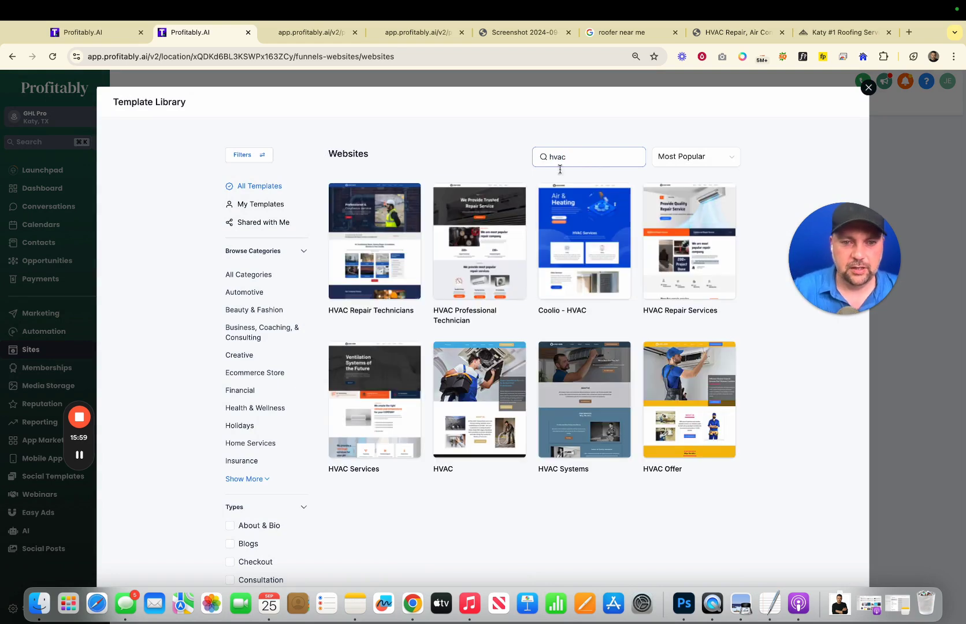
click(376, 214)
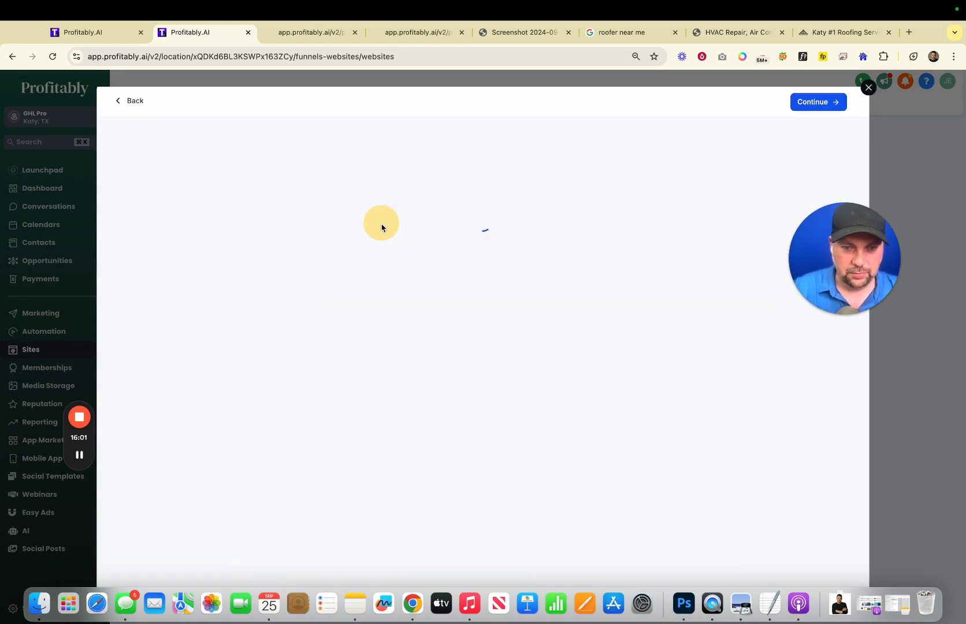
click(811, 102)
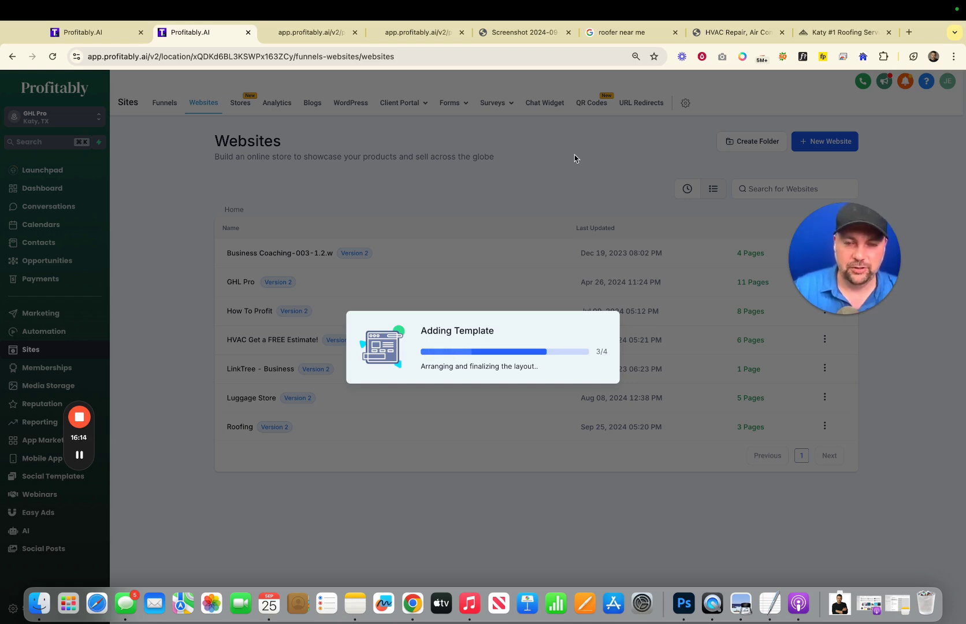
scroll(466, 470, down, 10)
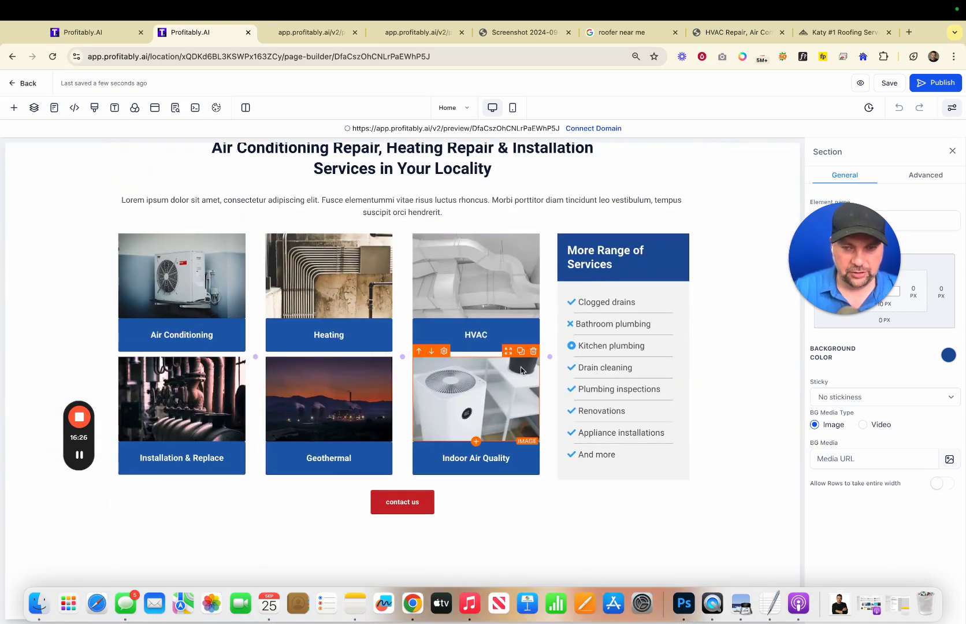
Switch to the 5 Star A/C & Filter website and examine its About page layout and text.
click(737, 36)
scroll(667, 331, down, 2)
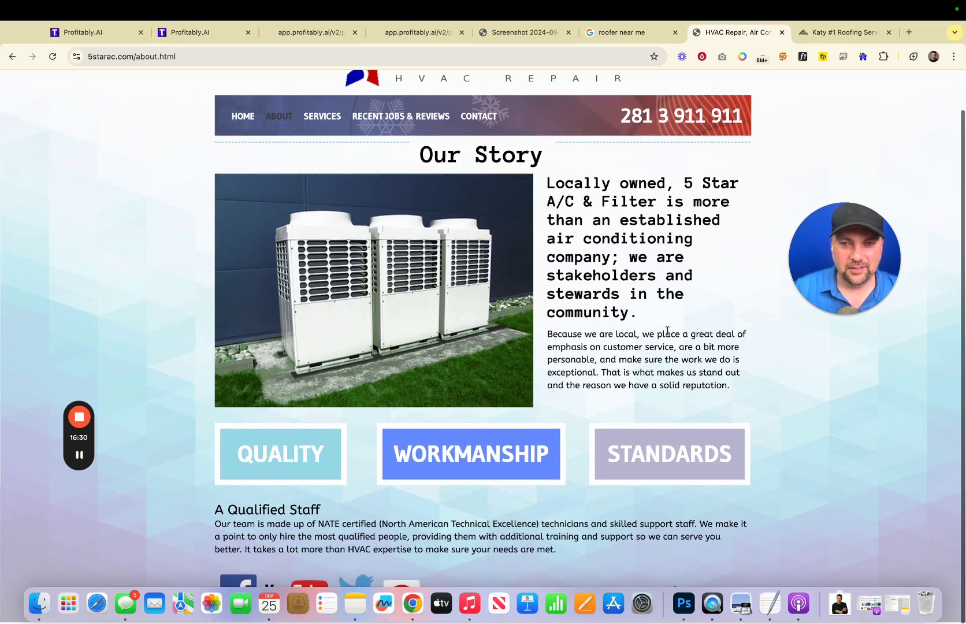
scroll(578, 353, up, 1)
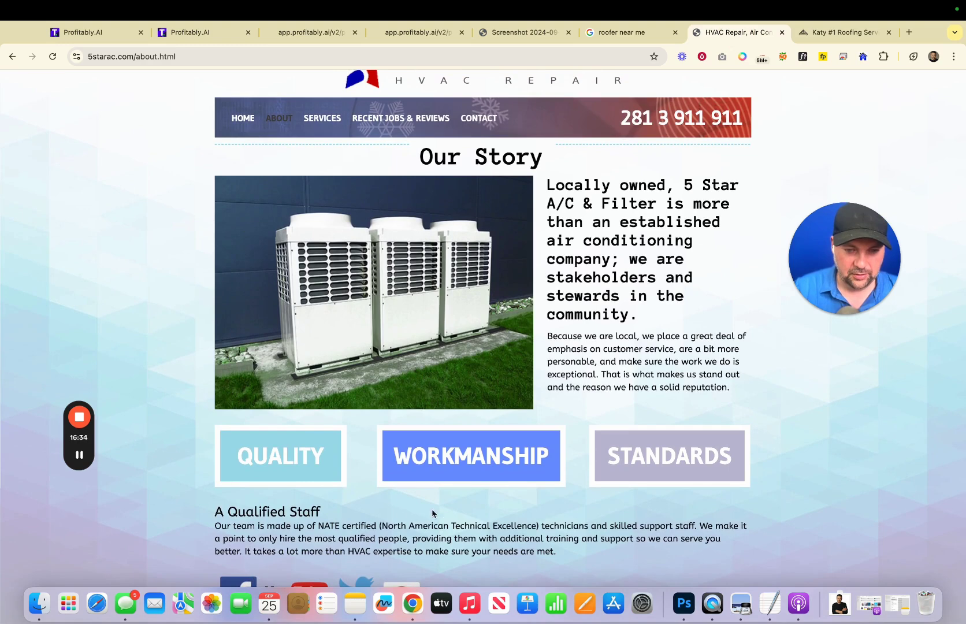
scroll(537, 468, down, 2)
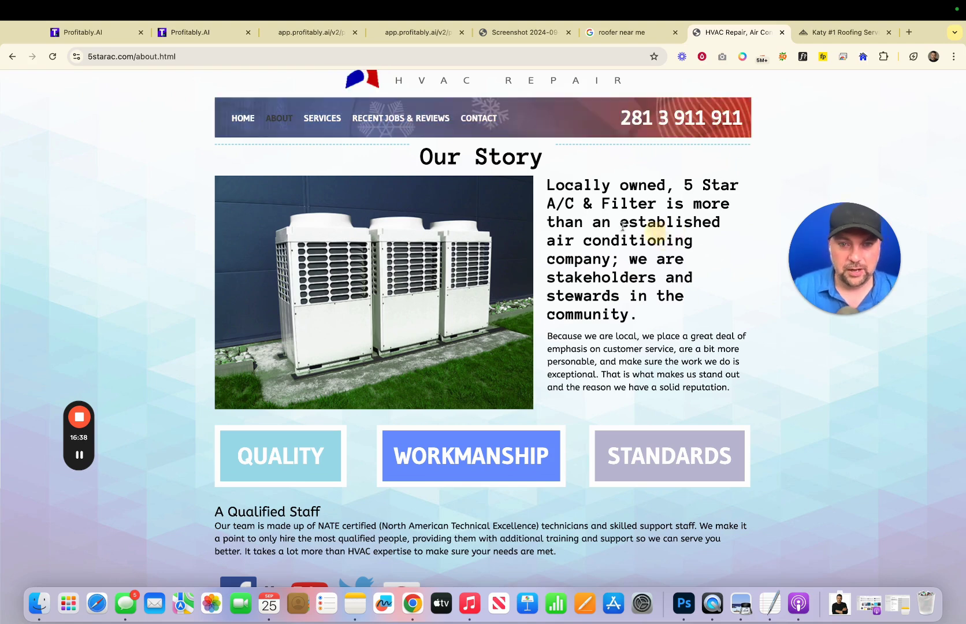
scroll(538, 217, up, 2)
scroll(491, 196, down, 1)
Examine the Recent Jobs & Reviews page and the Contact page of the 5 Star A/C & Filter website.
click(372, 164)
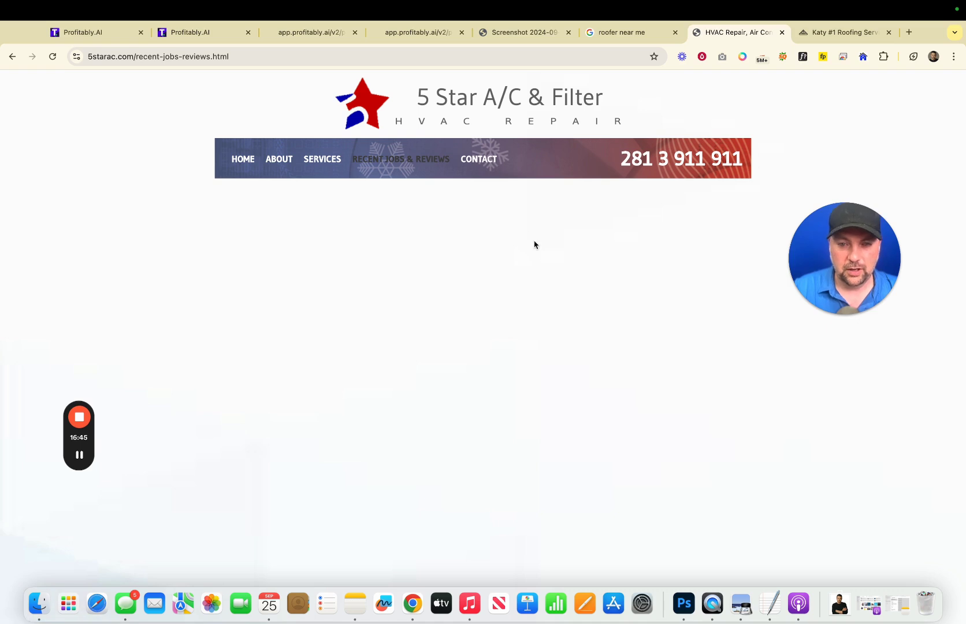
scroll(551, 319, down, 15)
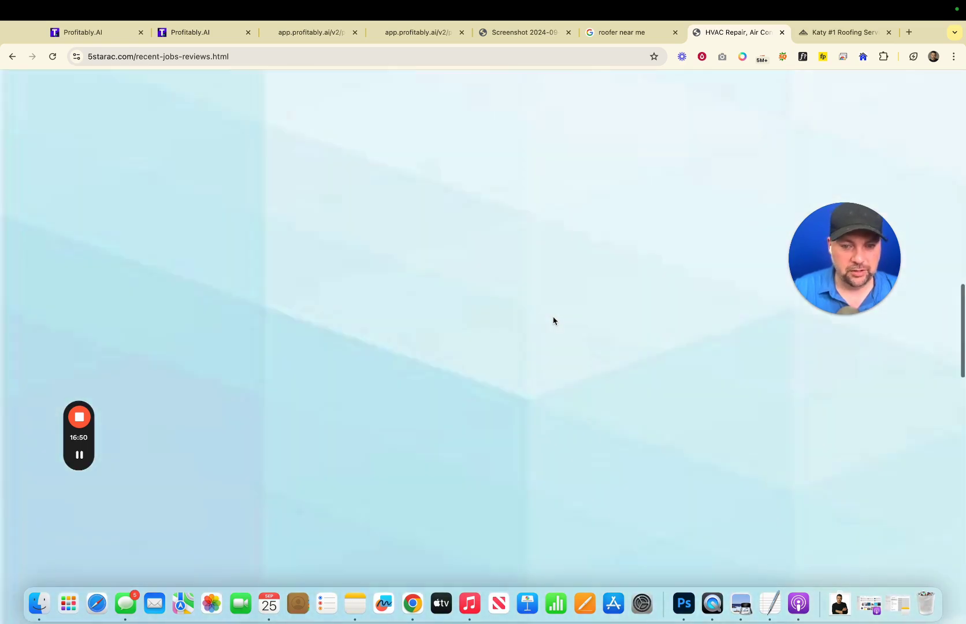
scroll(553, 320, up, 15)
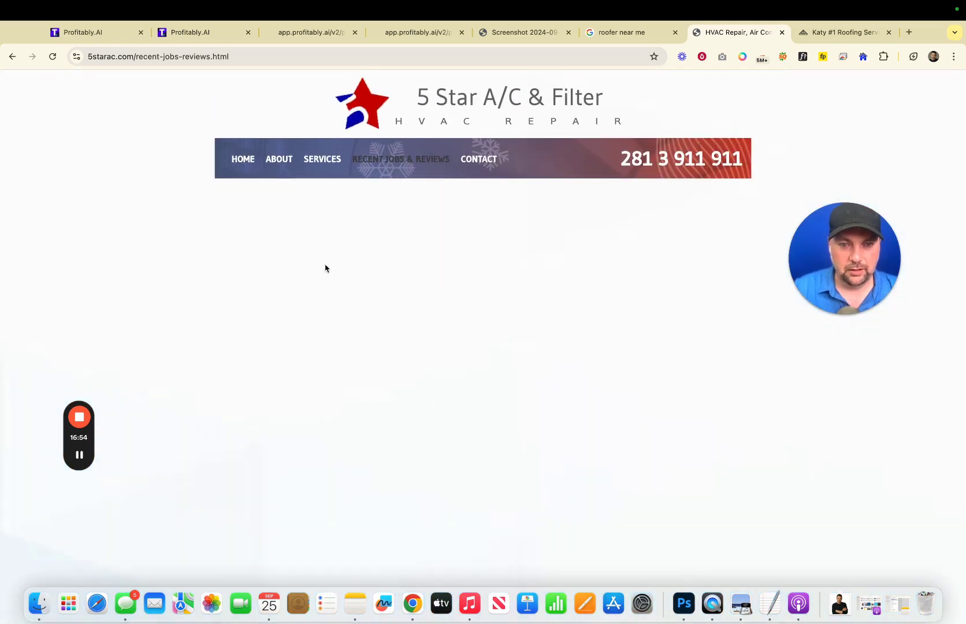
click(473, 167)
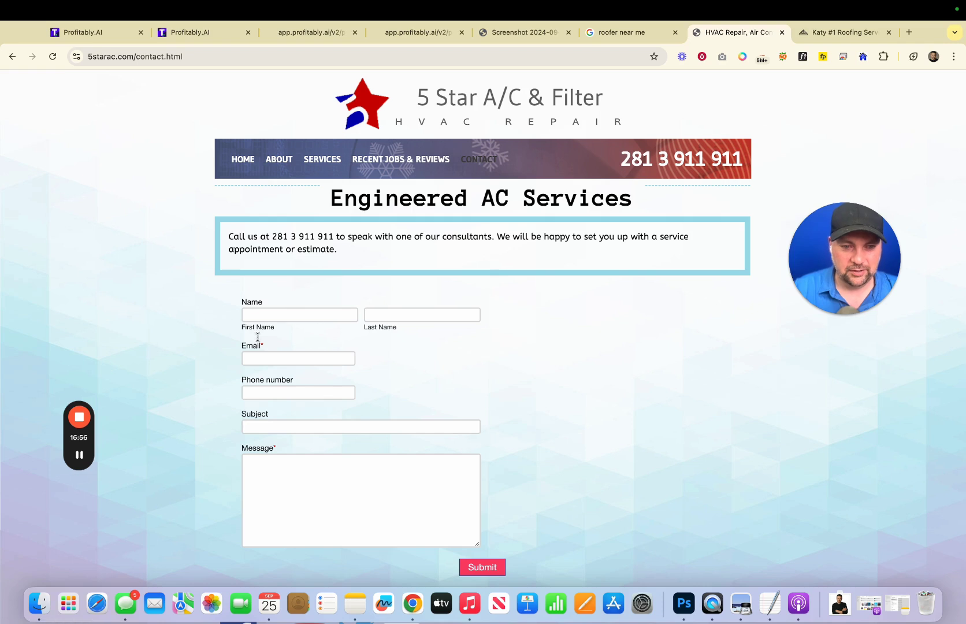
scroll(526, 438, down, 2)
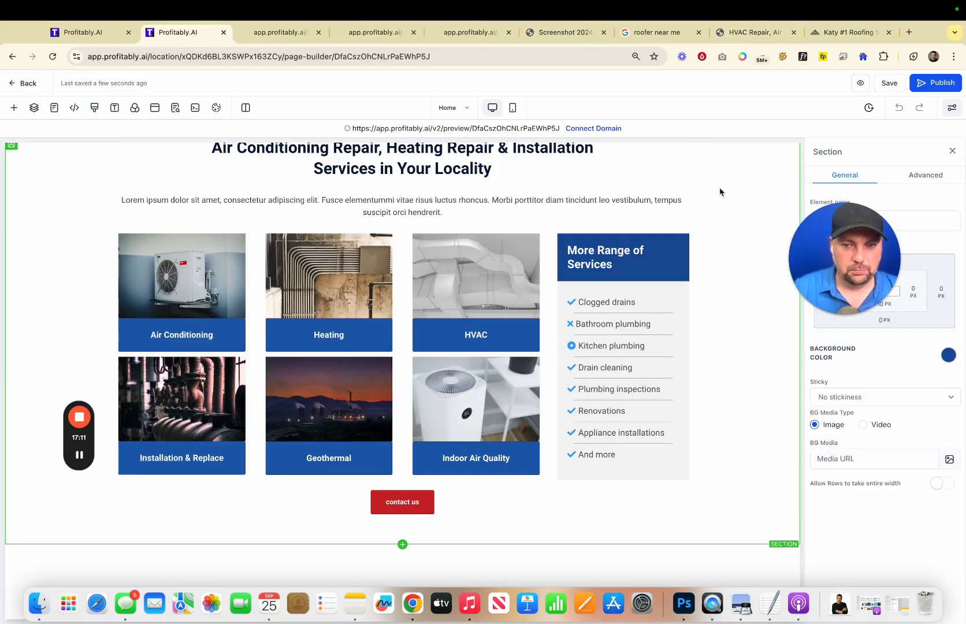
Return to the Profitably page builder and preview the HVAC Home page, looking through its sections down to the team section.
click(861, 84)
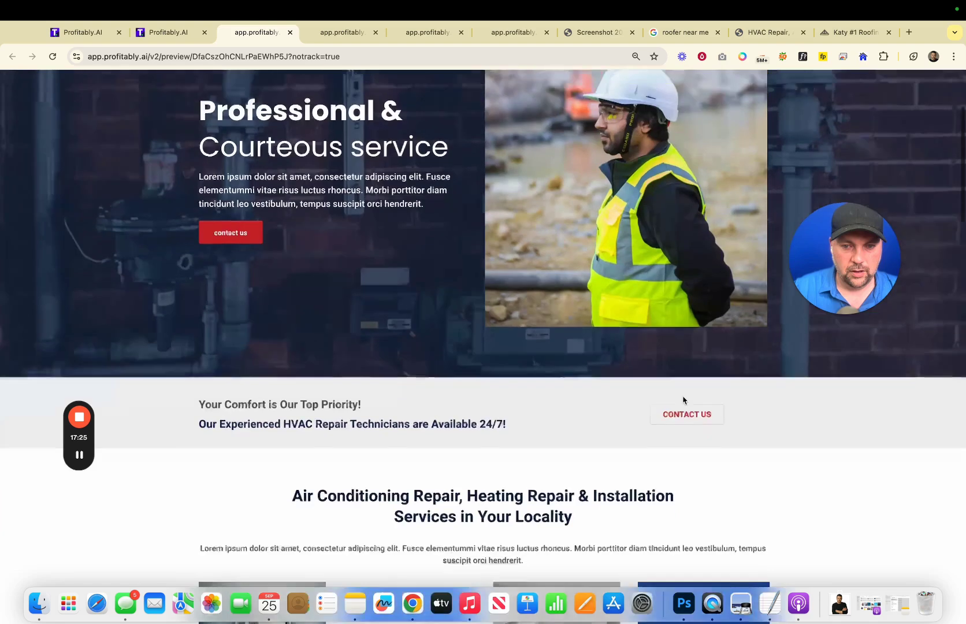
scroll(684, 400, down, 10)
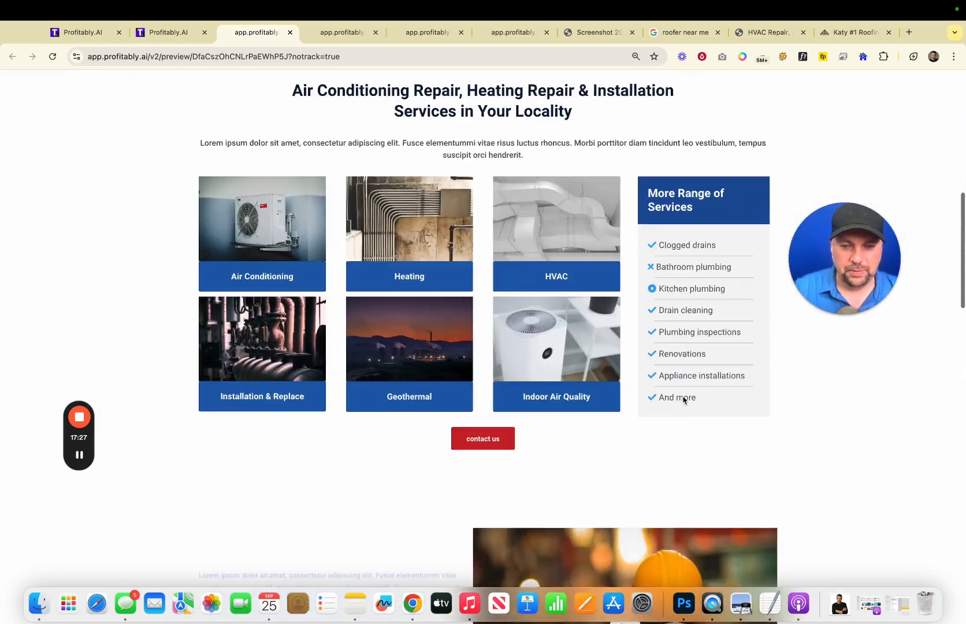
scroll(683, 399, down, 6)
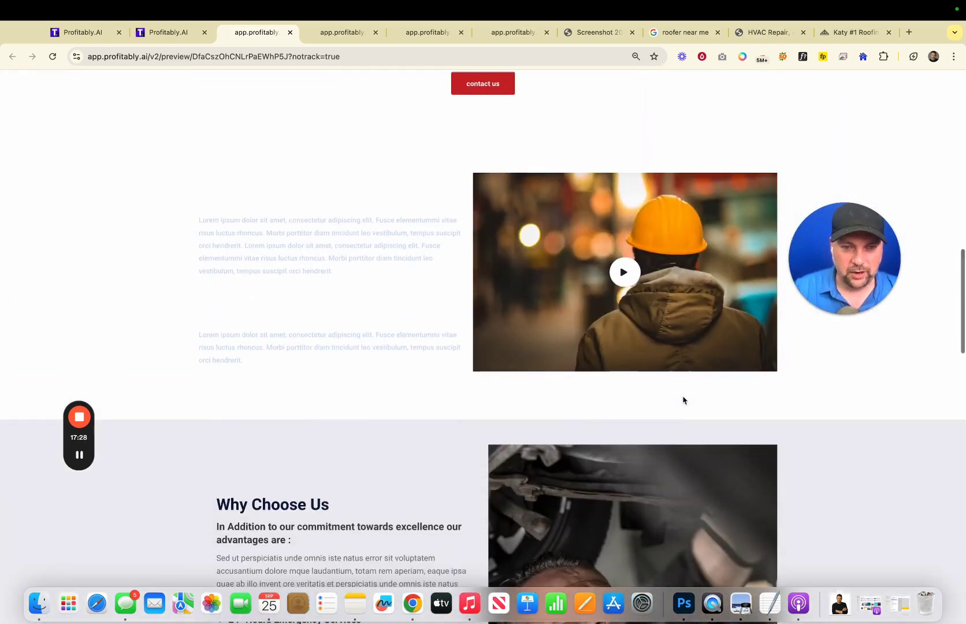
scroll(684, 400, down, 5)
scroll(335, 152, up, 4)
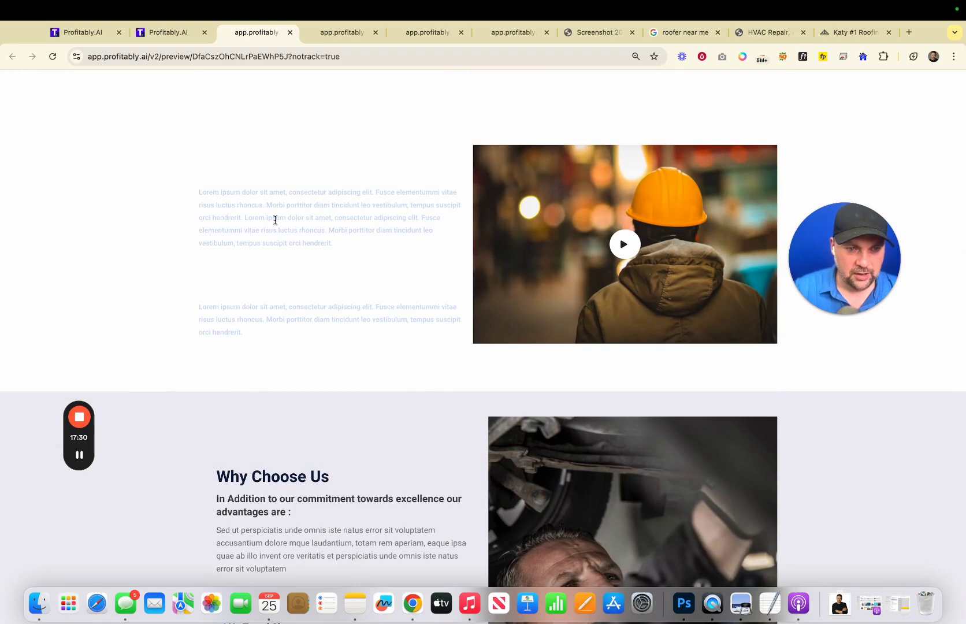
scroll(275, 220, down, 13)
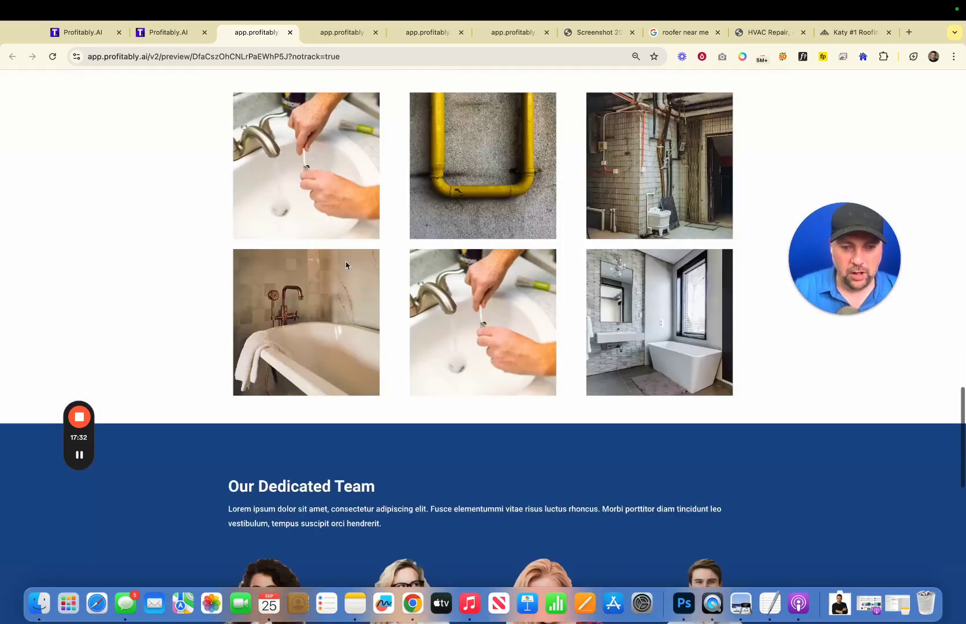
Examine the HVAC Home page preview from the project gallery to the hero, services and video sections.
scroll(384, 233, down, 10)
scroll(384, 237, up, 10)
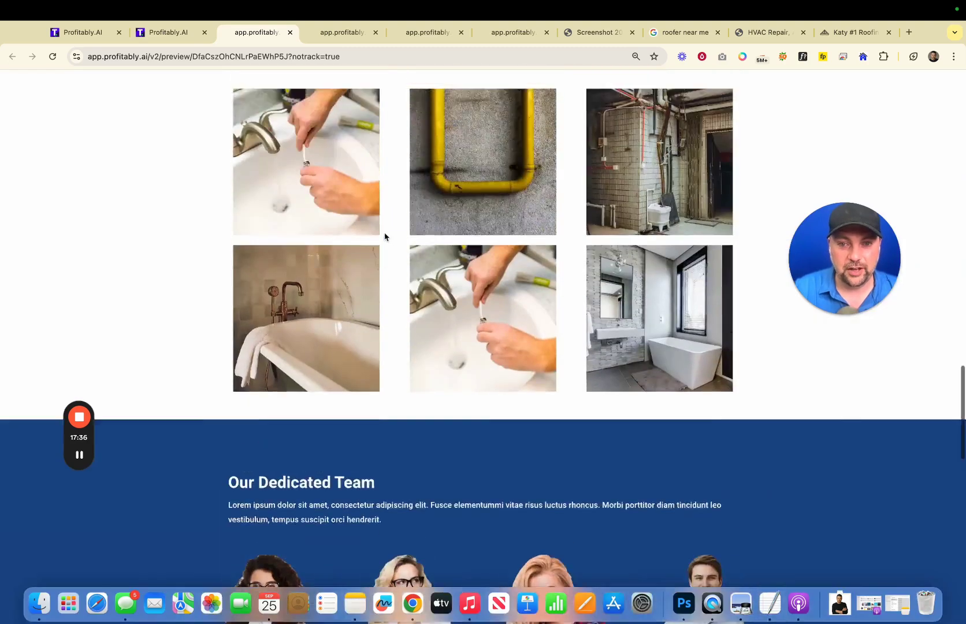
scroll(384, 237, up, 20)
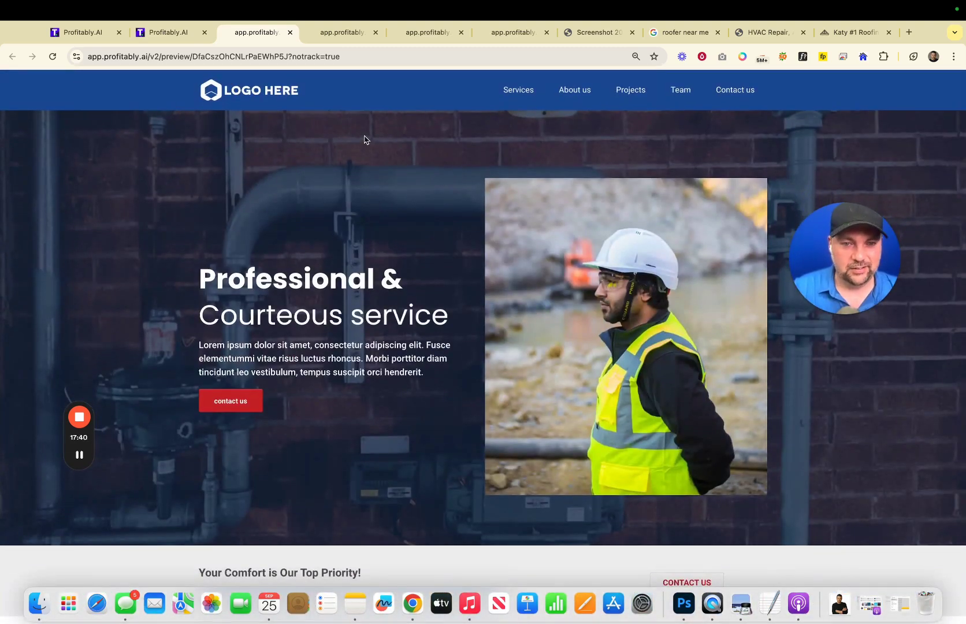
scroll(433, 226, down, 5)
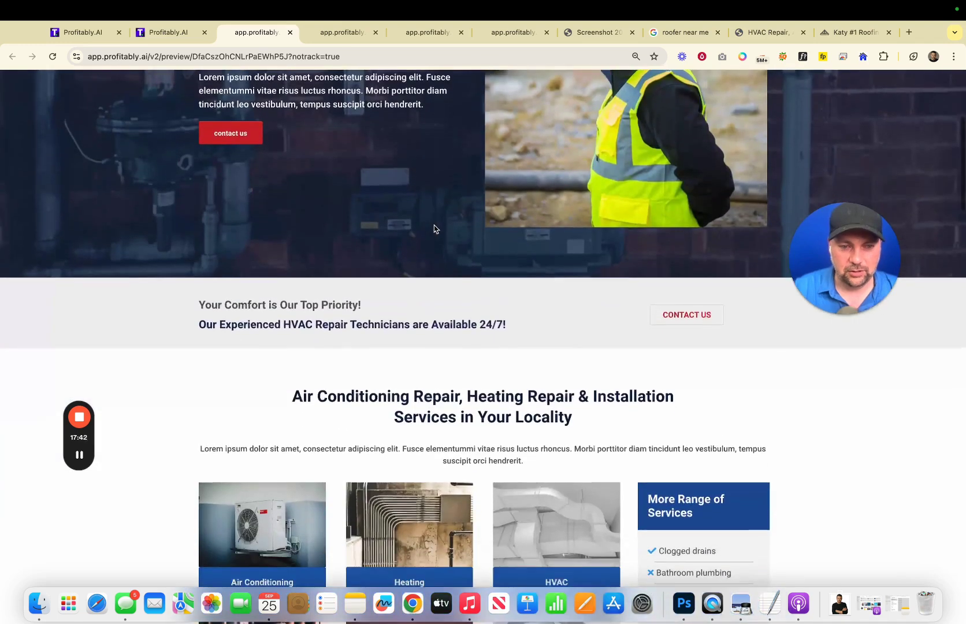
scroll(434, 228, up, 4)
scroll(366, 425, down, 6)
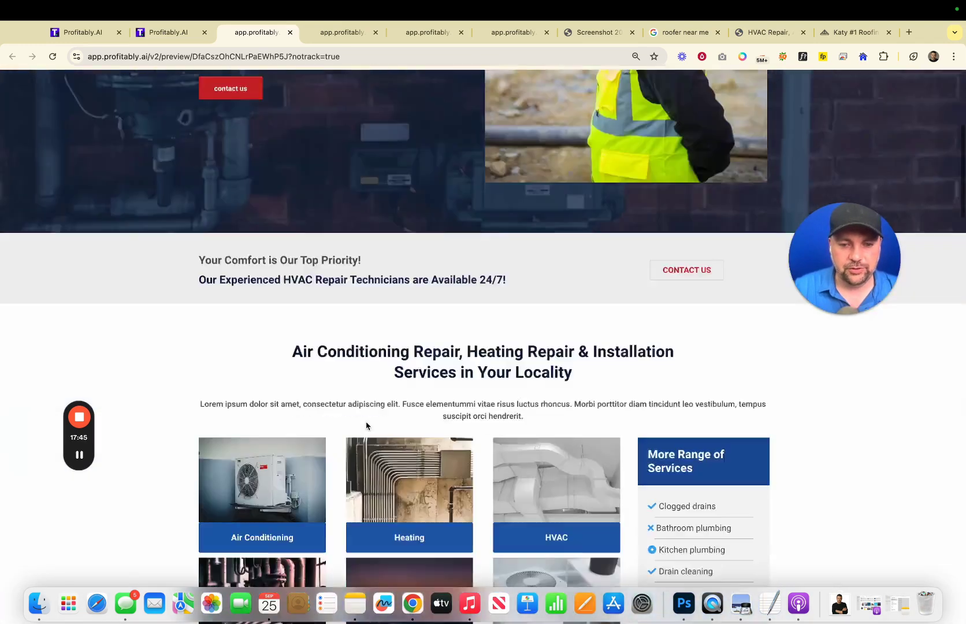
scroll(250, 163, up, 6)
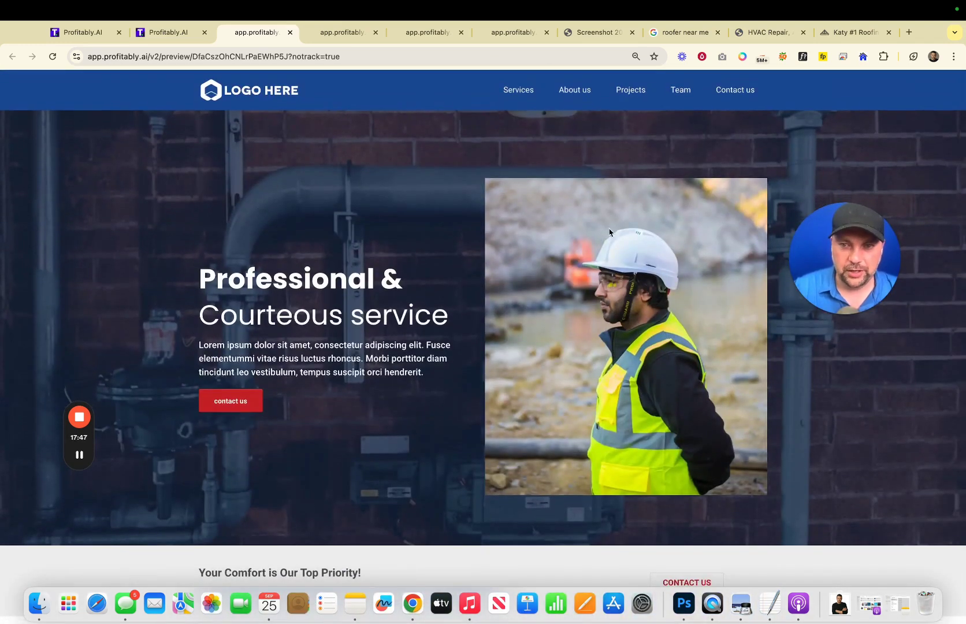
scroll(366, 424, down, 7)
scroll(366, 423, down, 5)
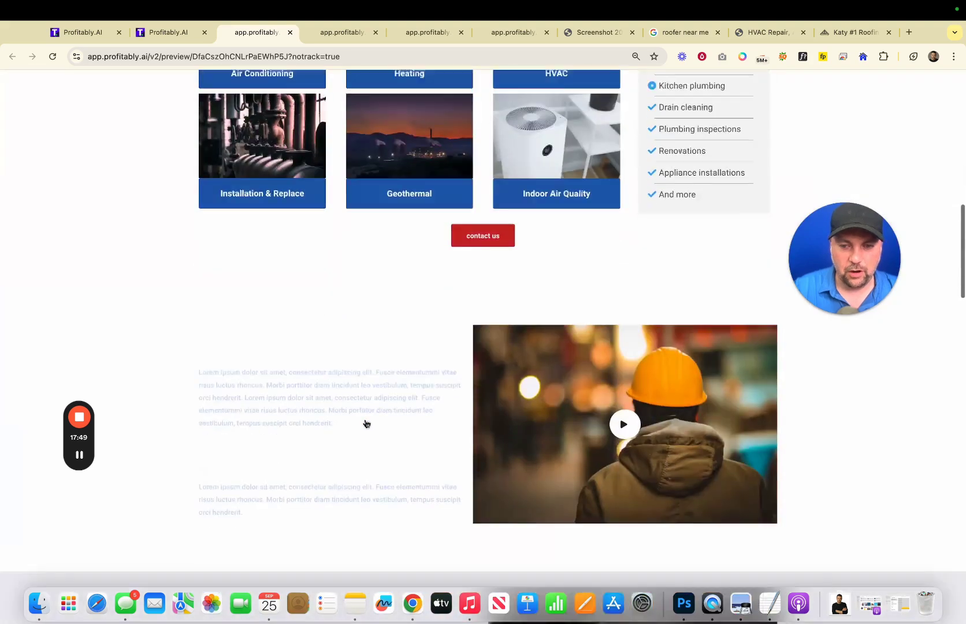
scroll(366, 424, up, 15)
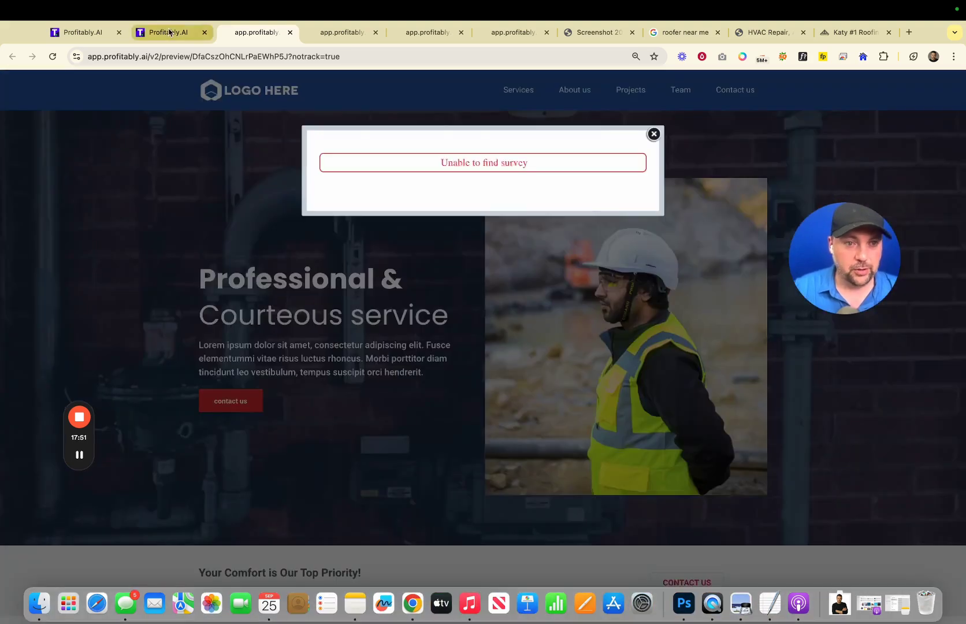
Switch to the "roofer near me" Google listings, find Advanced Roofing And Repair and copy its name.
click(169, 33)
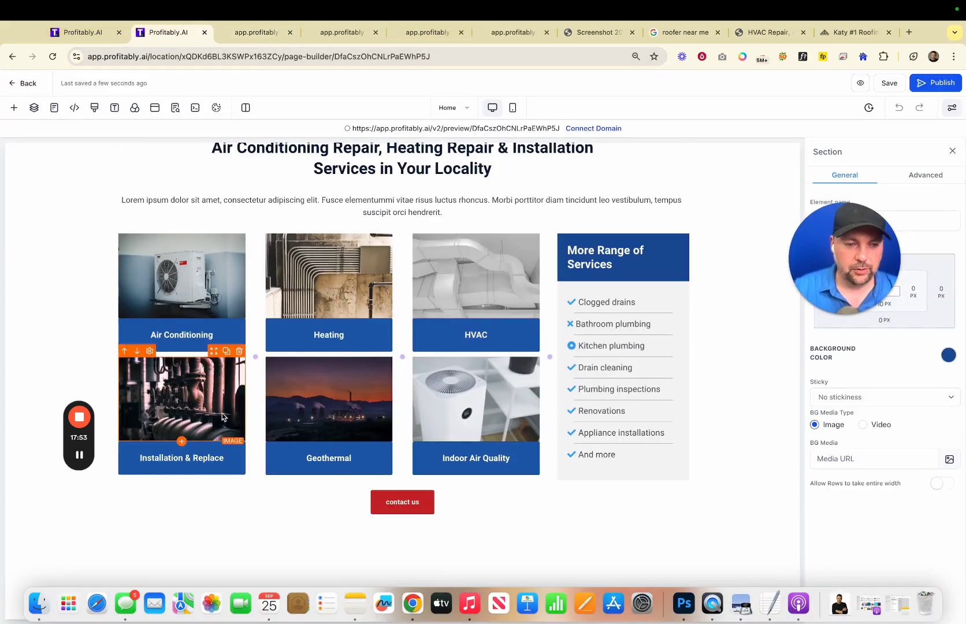
key(super+8)
scroll(267, 385, up, 2)
scroll(268, 386, up, 1)
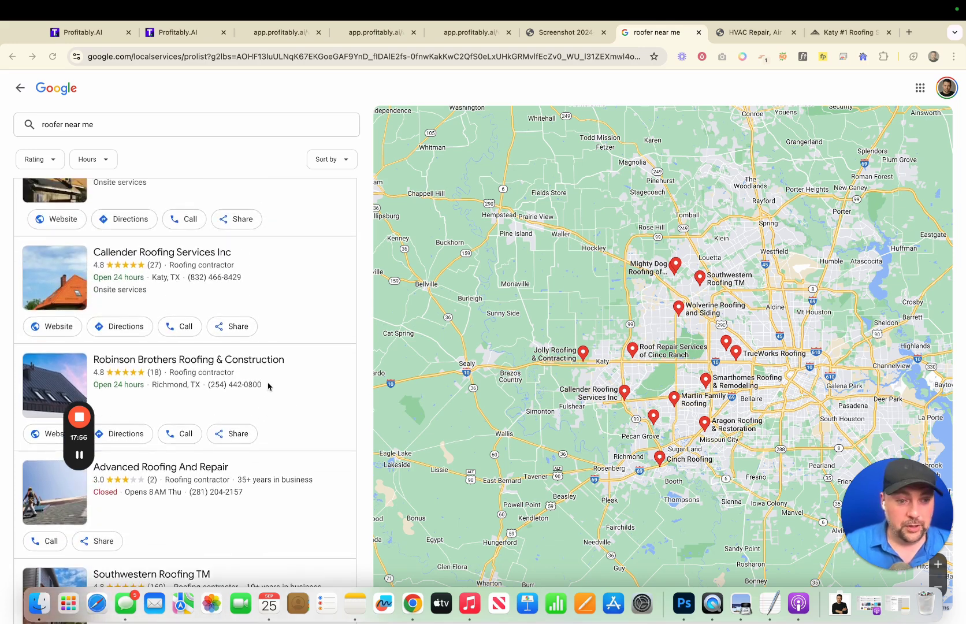
scroll(268, 386, down, 1)
scroll(207, 303, down, 4)
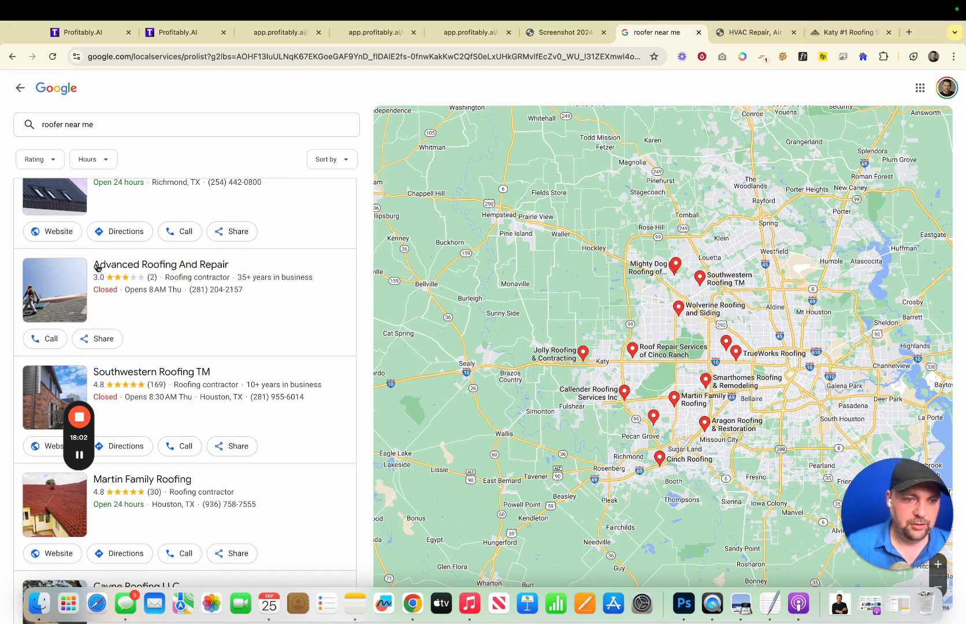
drag(95, 267, 233, 273)
key(super+c)
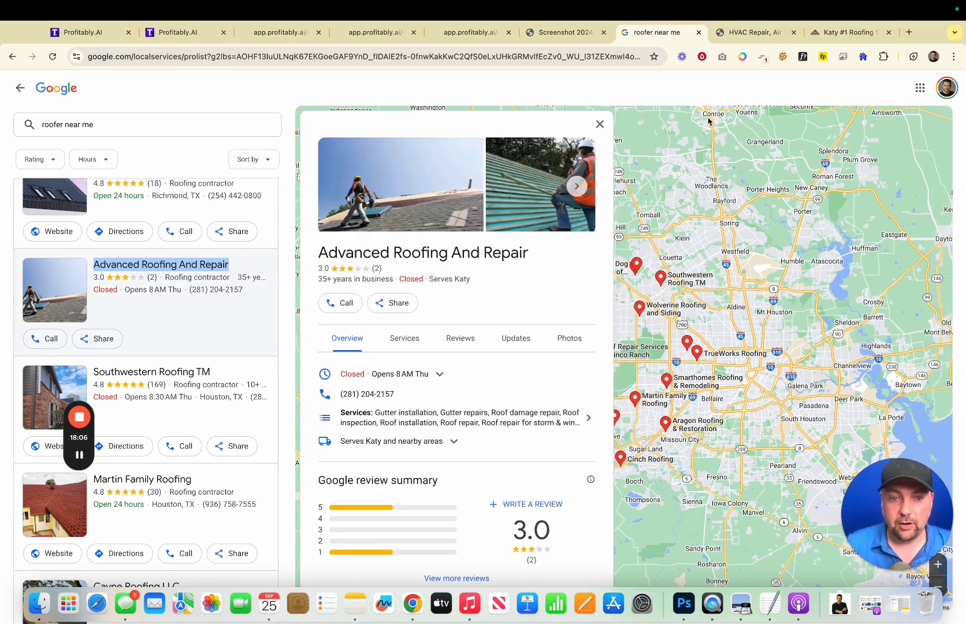
Search Google in a new tab for "Advanced Roofing And Repair" and open the Advanced Roofing Solutions Facebook result.
click(908, 33)
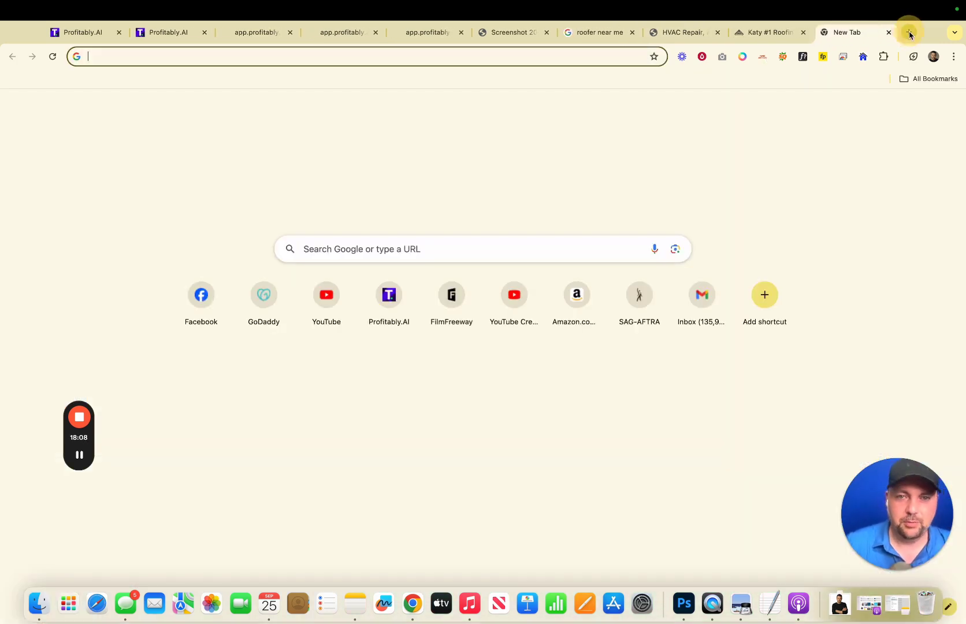
key(super+v)
key(Return)
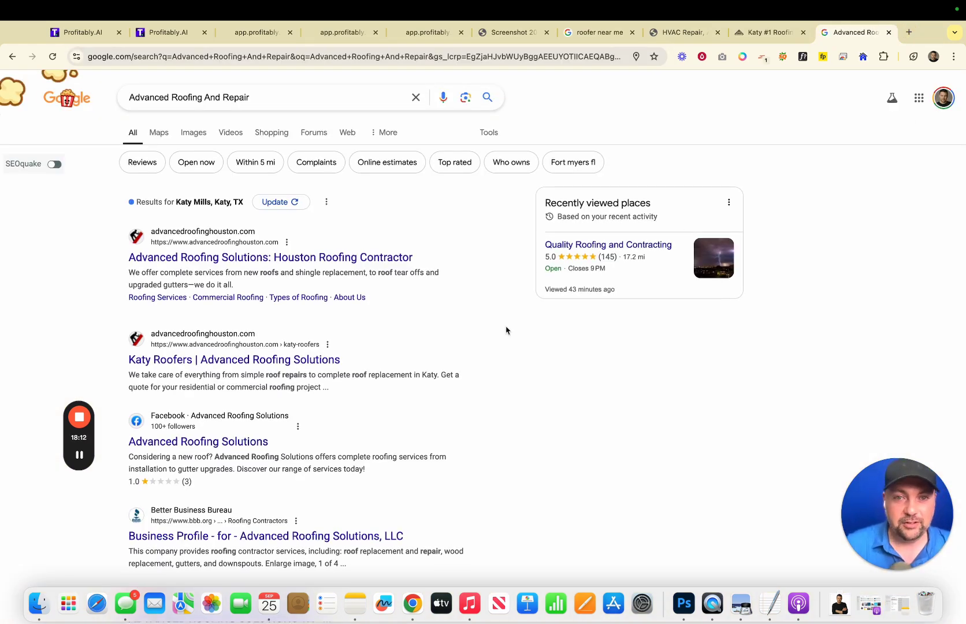
scroll(329, 260, down, 5)
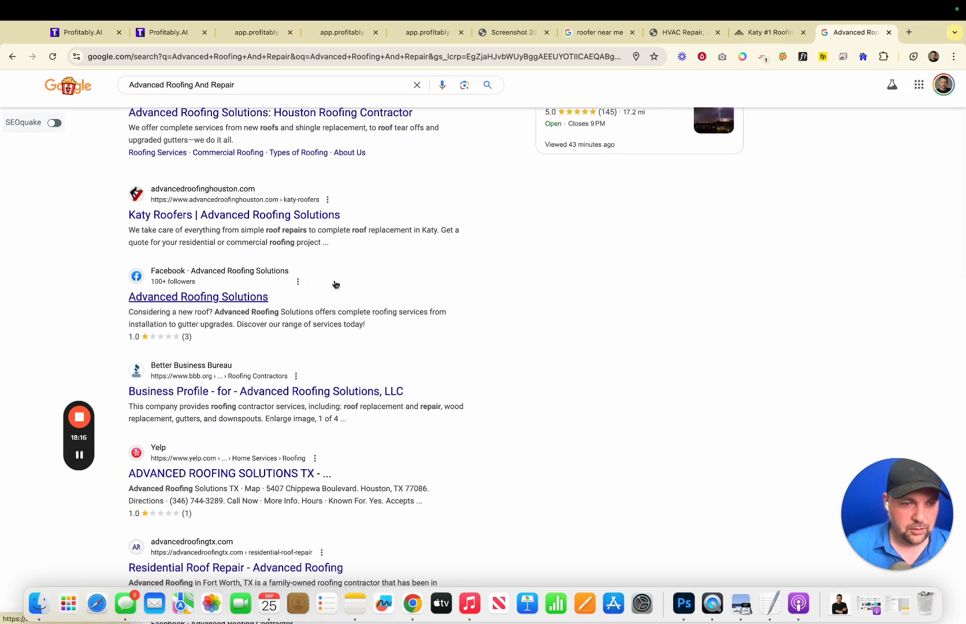
click(210, 298)
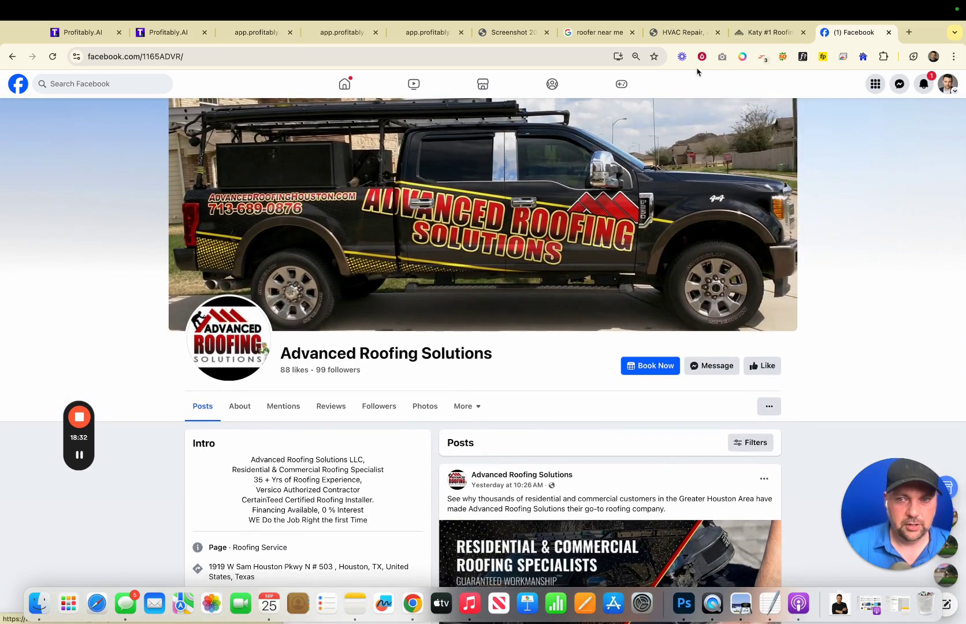
Compare the Advanced Roofing And Repair Google listing with the Advanced Roofing Solutions Facebook page.
click(596, 34)
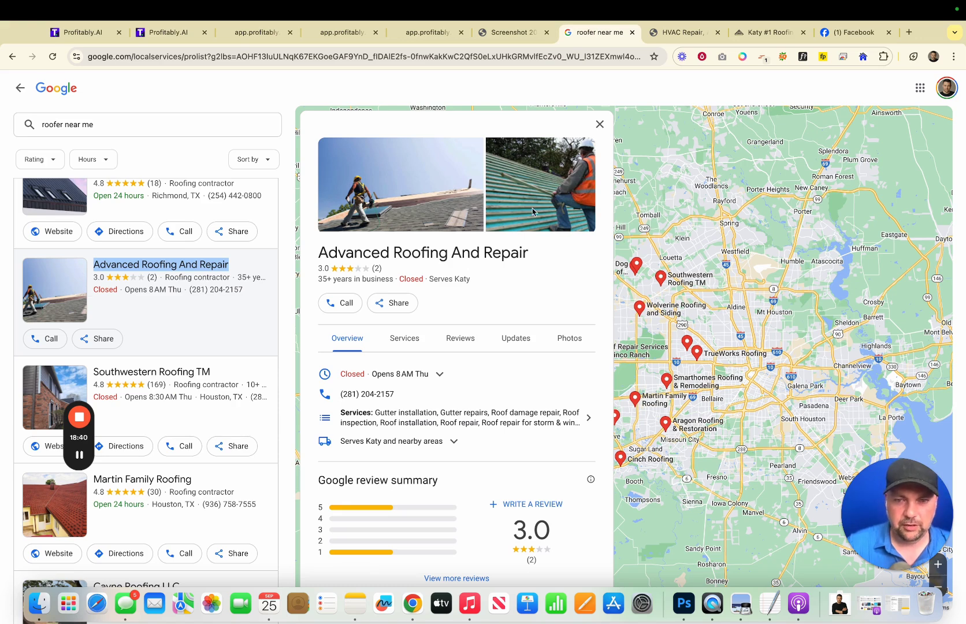
click(763, 33)
key(ctrl+Tab)
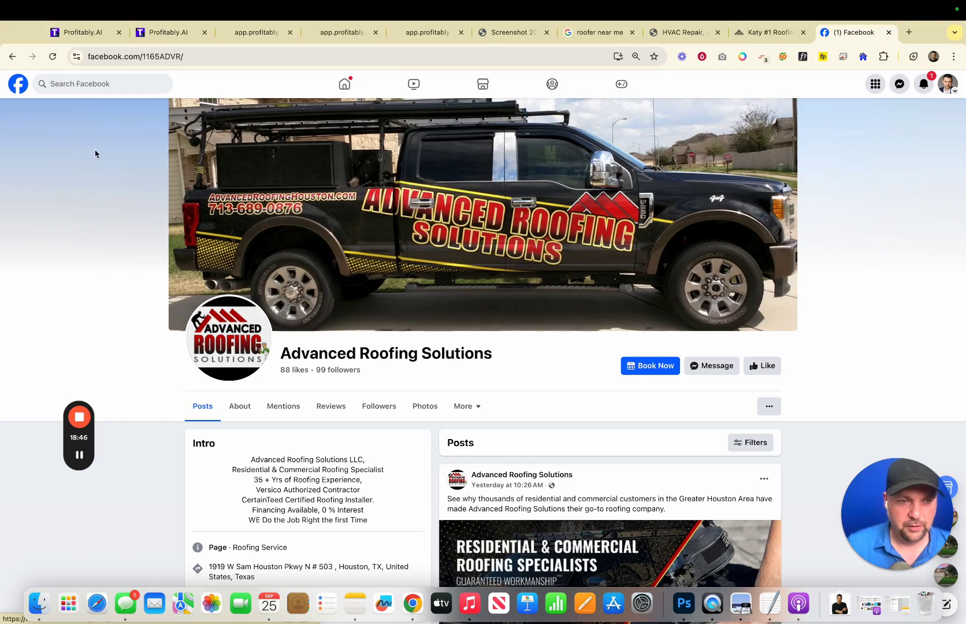
Return to the Google results for Advanced Roofing And Repair and look through the remaining entries for the company.
click(12, 56)
scroll(380, 335, down, 2)
scroll(379, 335, up, 3)
scroll(346, 312, down, 6)
scroll(324, 285, down, 1)
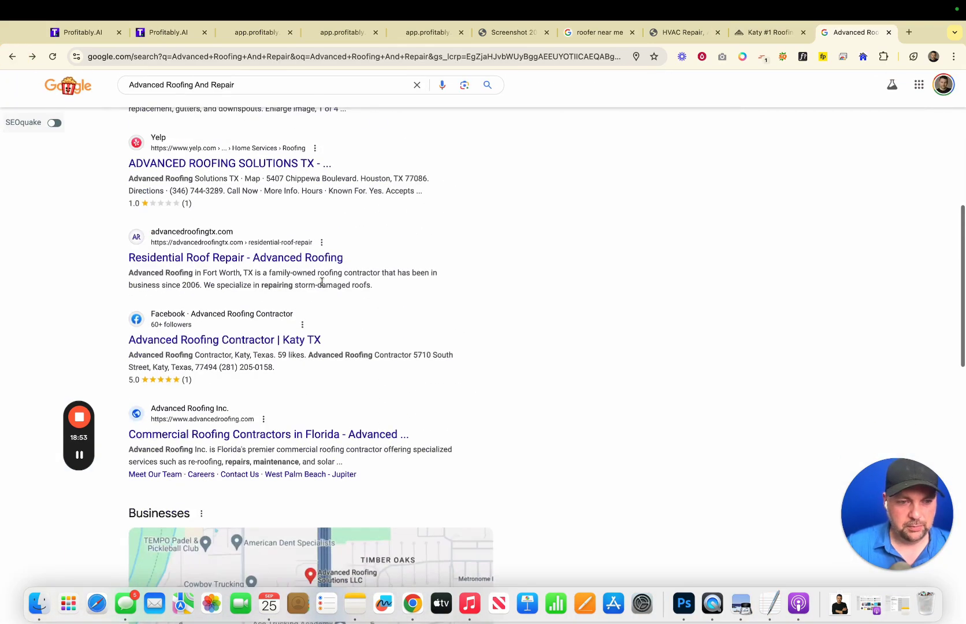
scroll(322, 282, up, 10)
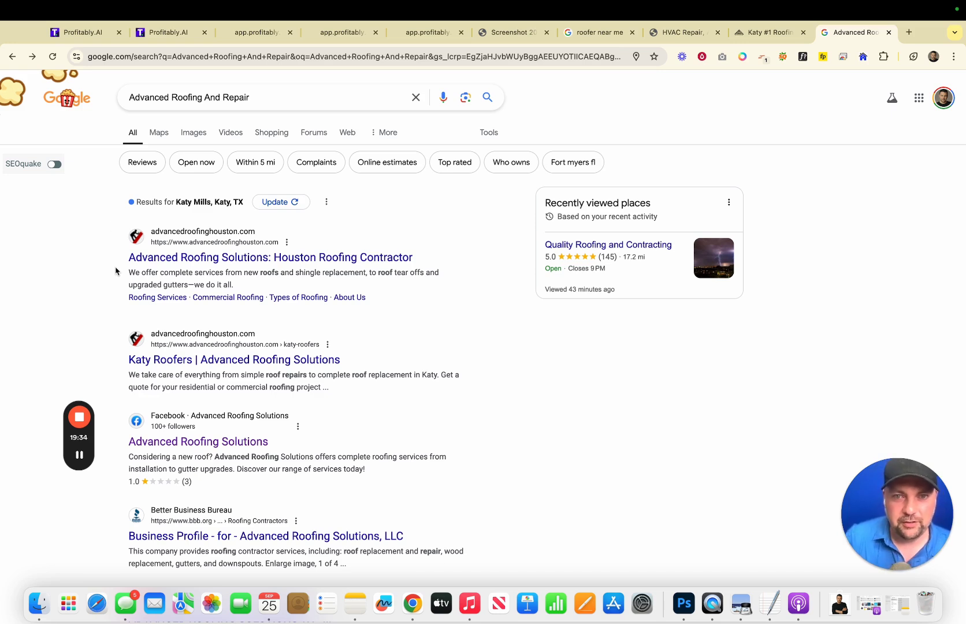
drag(885, 470, 480, 287)
click(491, 395)
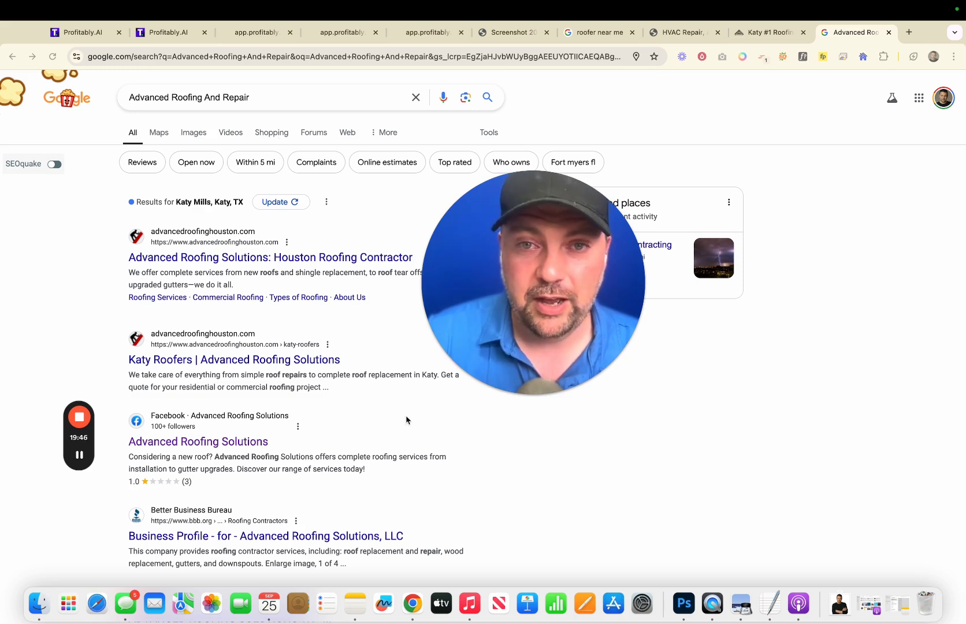
scroll(356, 411, down, 1)
scroll(356, 414, up, 1)
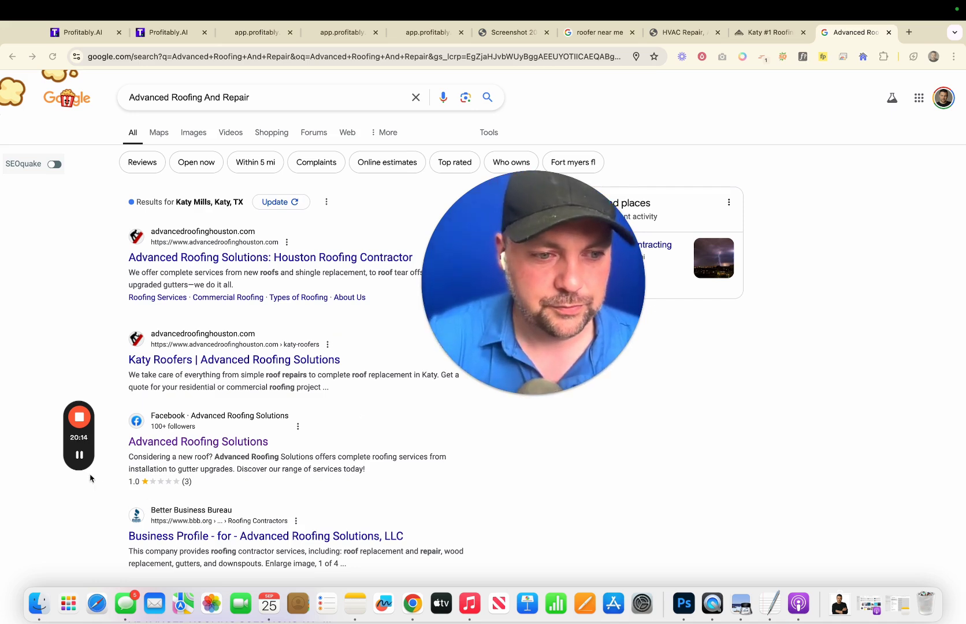
Switch to the existing Ortega Brothers Roofers website and examine its header, roofing services list and contact footer.
key(ctrl+shift+Tab)
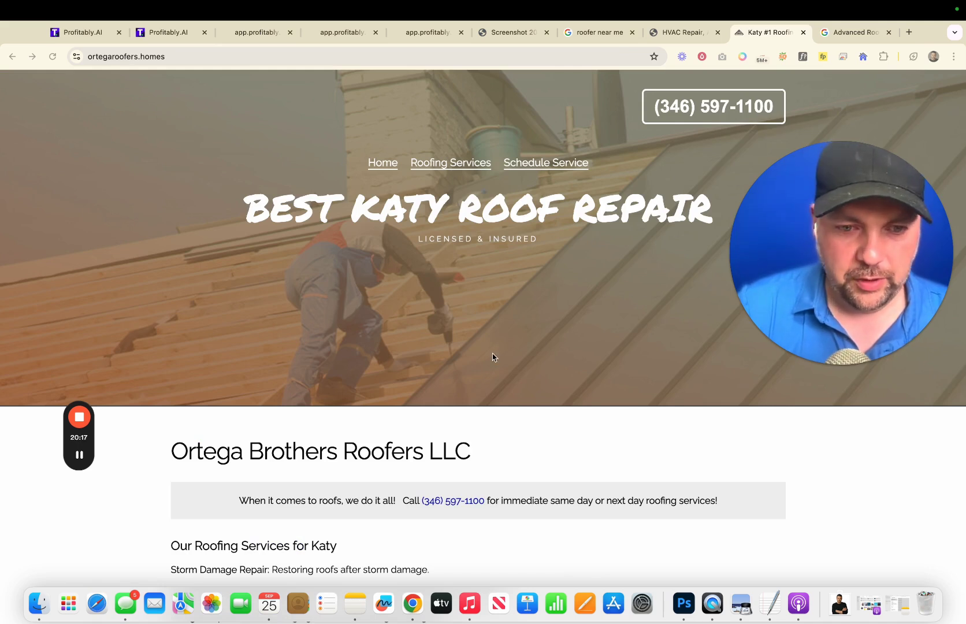
scroll(492, 353, down, 5)
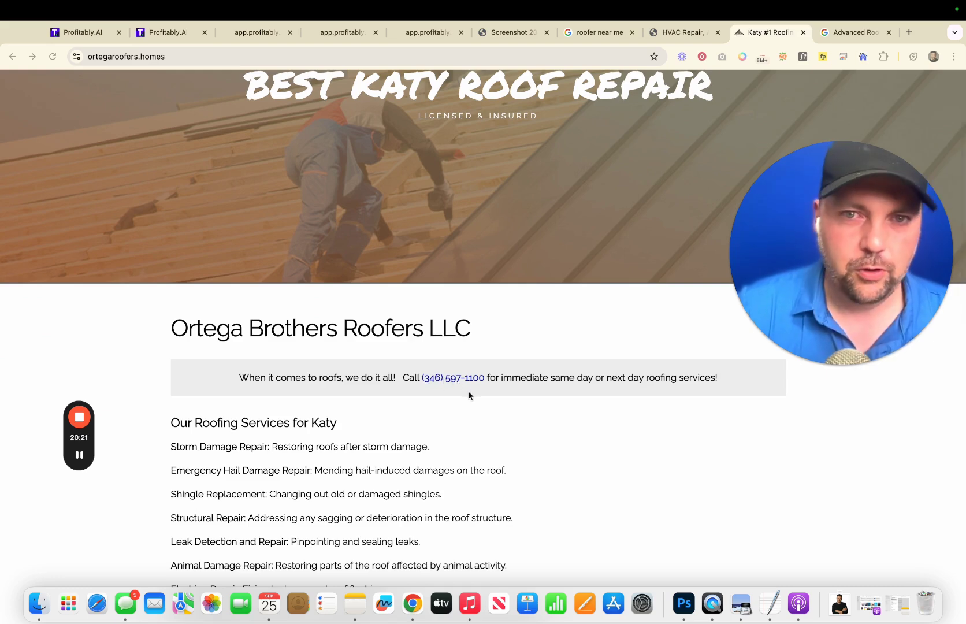
scroll(469, 396, down, 15)
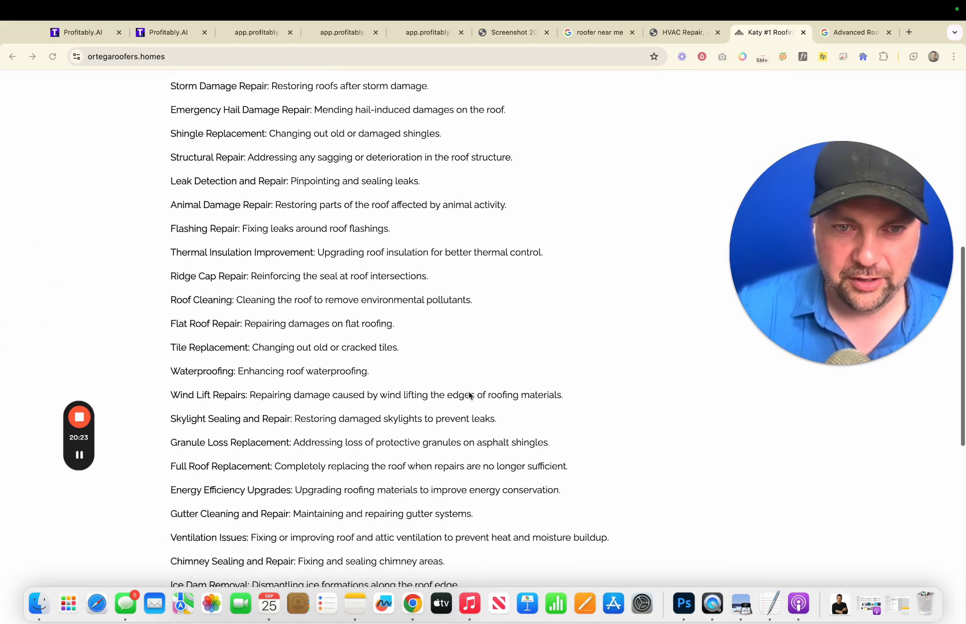
scroll(469, 395, down, 8)
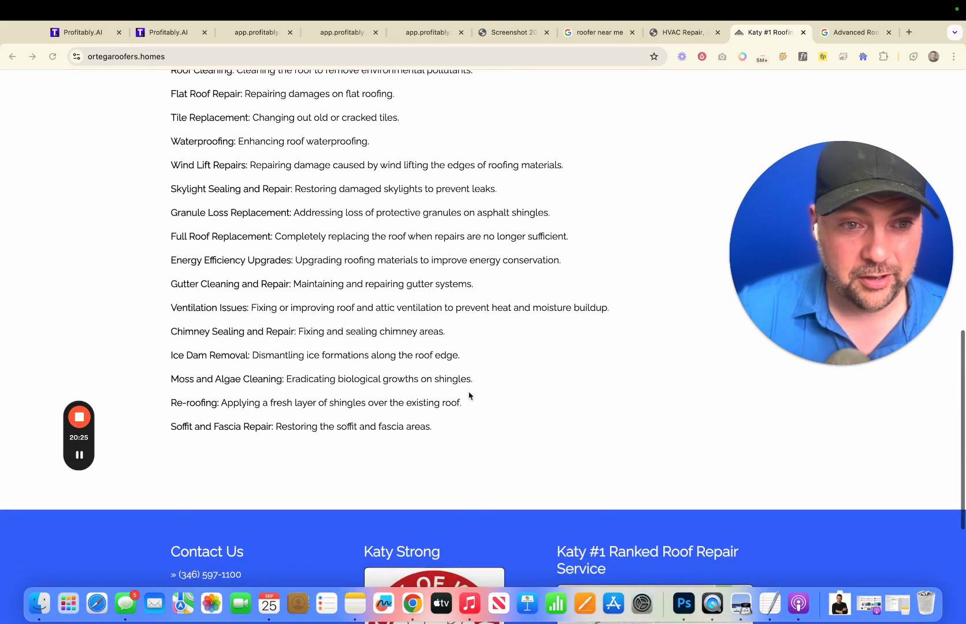
scroll(470, 395, up, 6)
scroll(396, 387, down, 15)
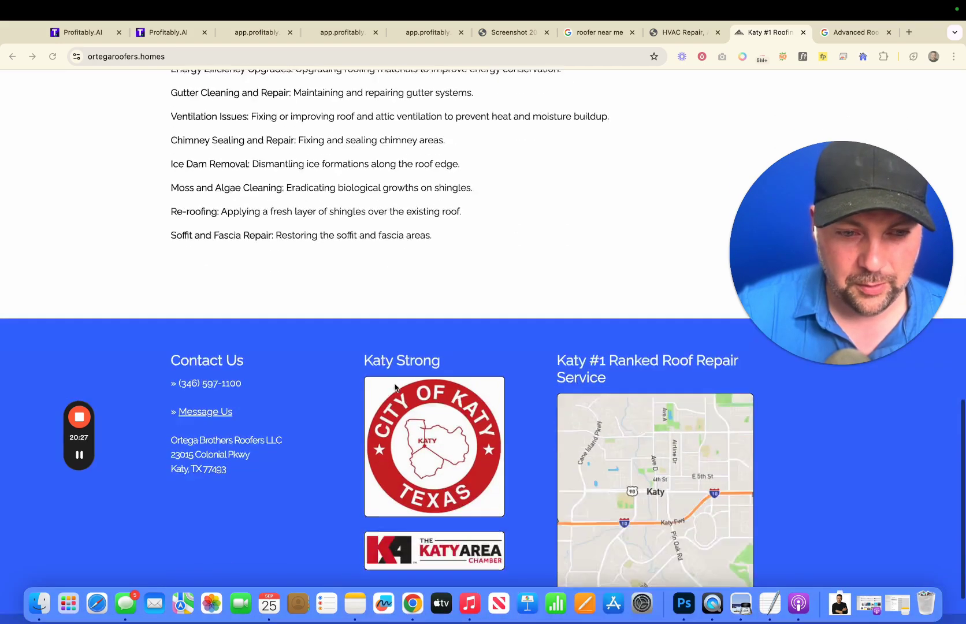
scroll(395, 387, up, 3)
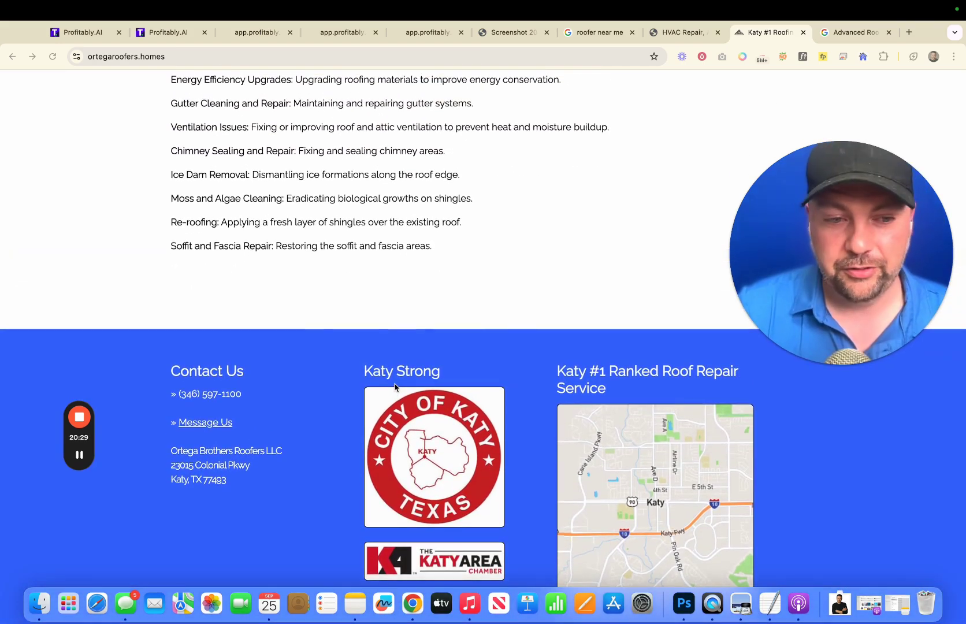
scroll(395, 387, up, 20)
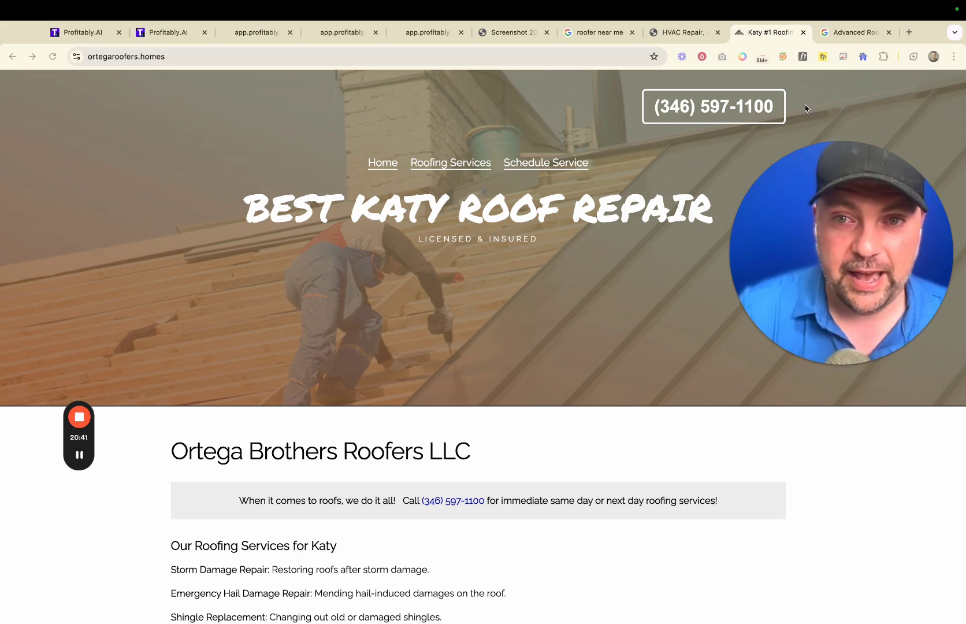
Switch to the new Ortega Roofers Home page preview and examine its hero and service cards.
click(341, 33)
scroll(566, 340, down, 2)
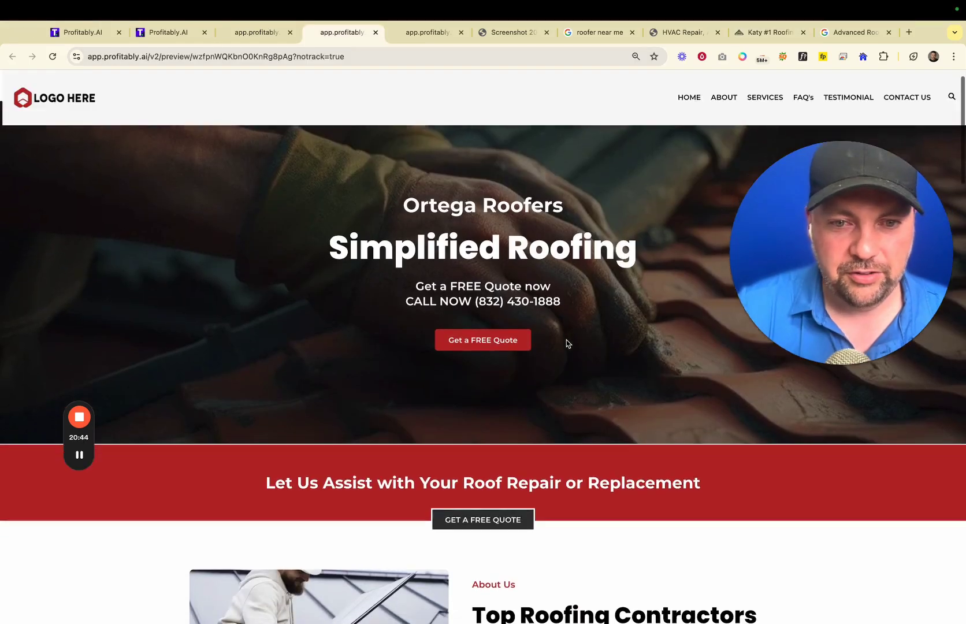
scroll(566, 340, down, 10)
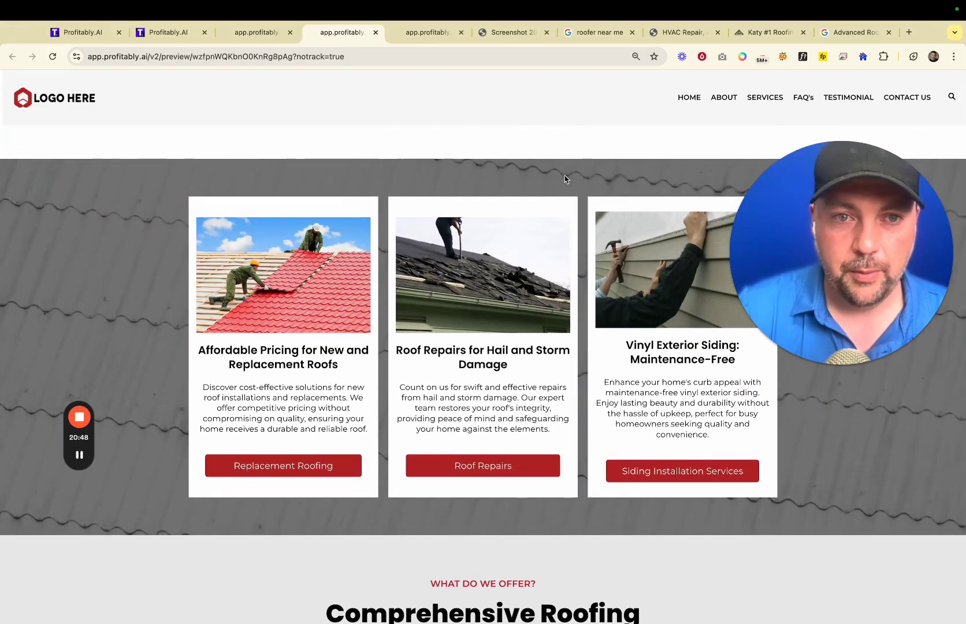
In the Roofing website's settings in Profitably, set the chat widget to Default Chat Widget and save.
click(257, 32)
click(165, 32)
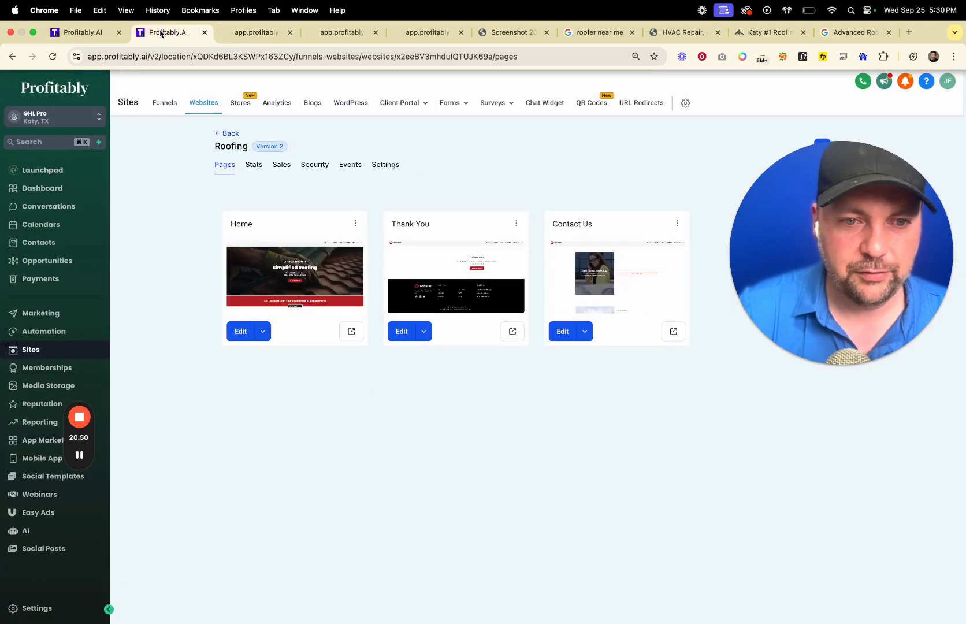
click(401, 168)
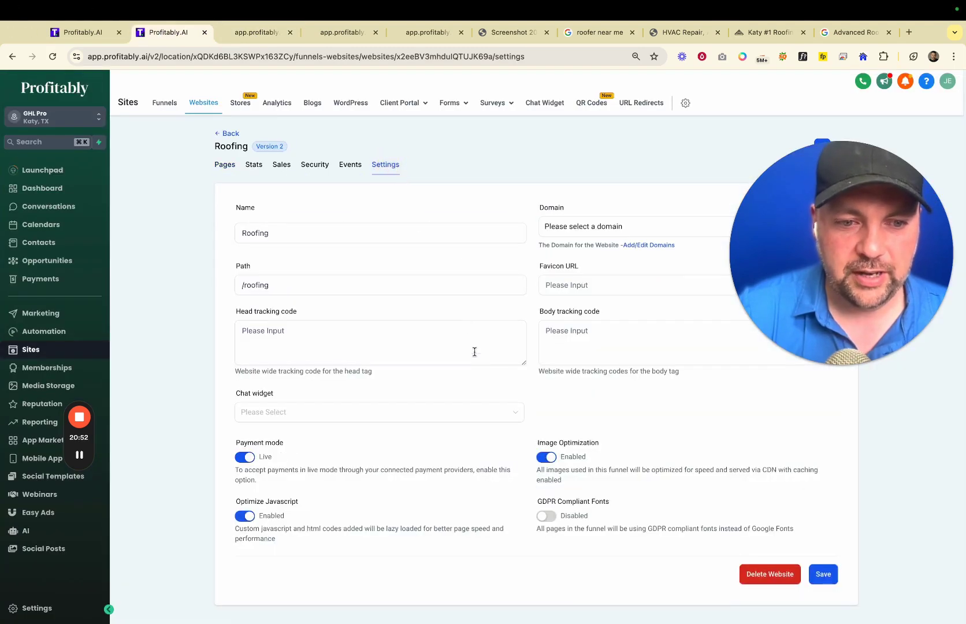
click(275, 413)
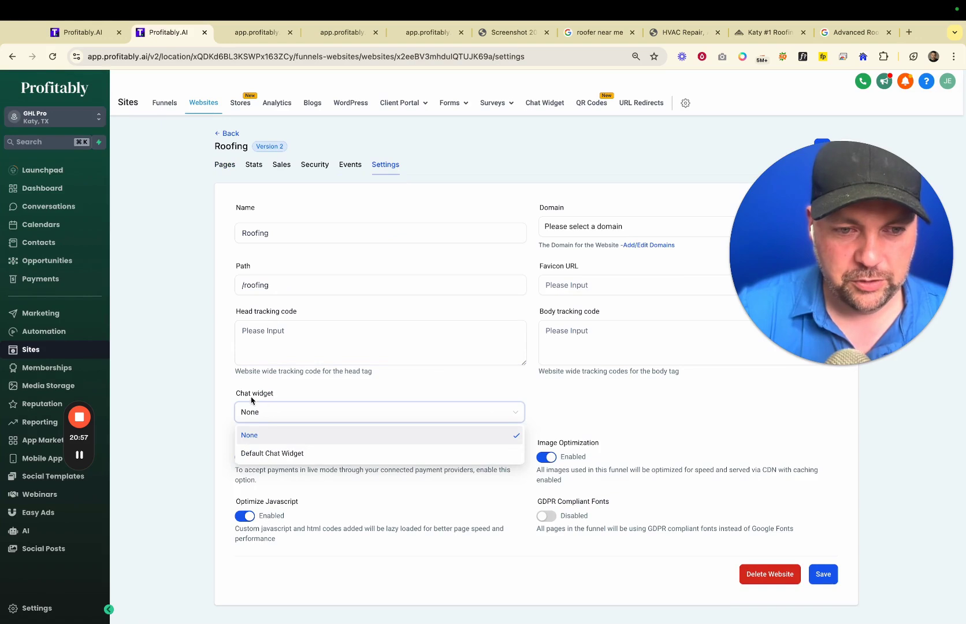
click(279, 457)
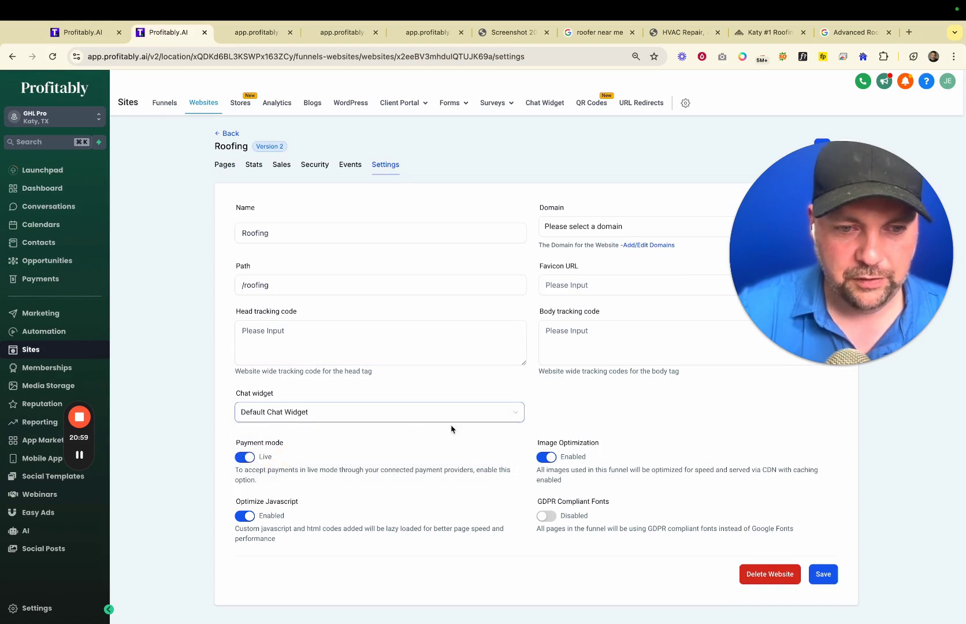
click(823, 574)
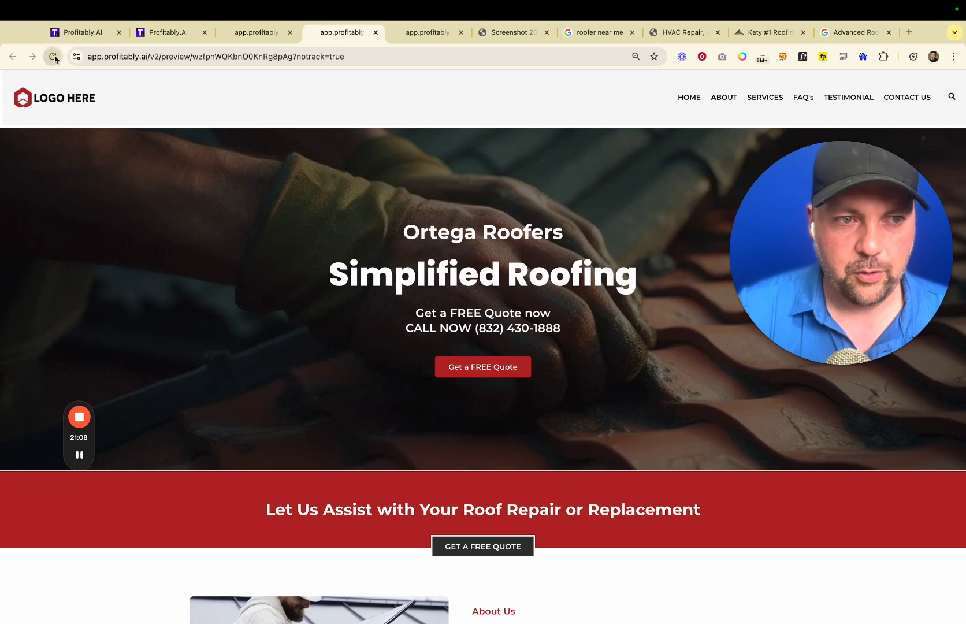
Reload the Ortega Roofers Home page preview and open the chat widget's greeting.
click(54, 56)
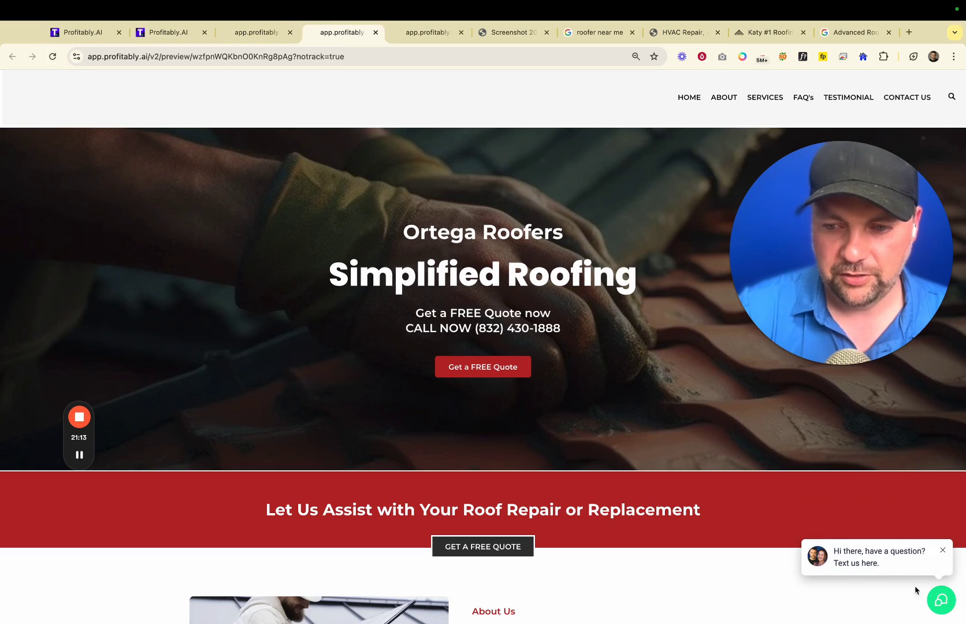
click(859, 559)
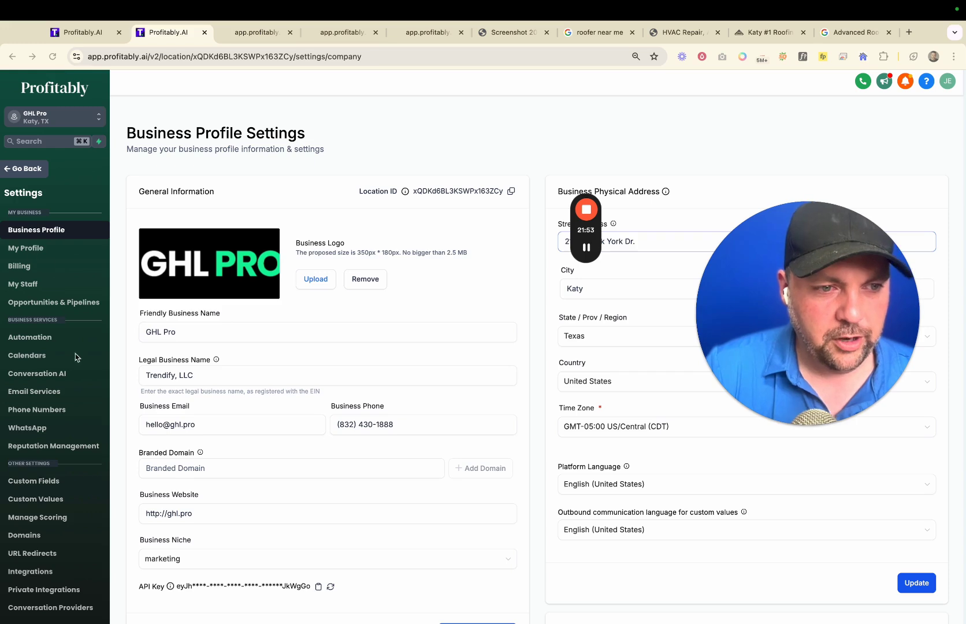
In the Conversation AI settings, set the bot preference to Auto Pilot and add Chat Widget (SMS chat) to the supported channels.
click(37, 378)
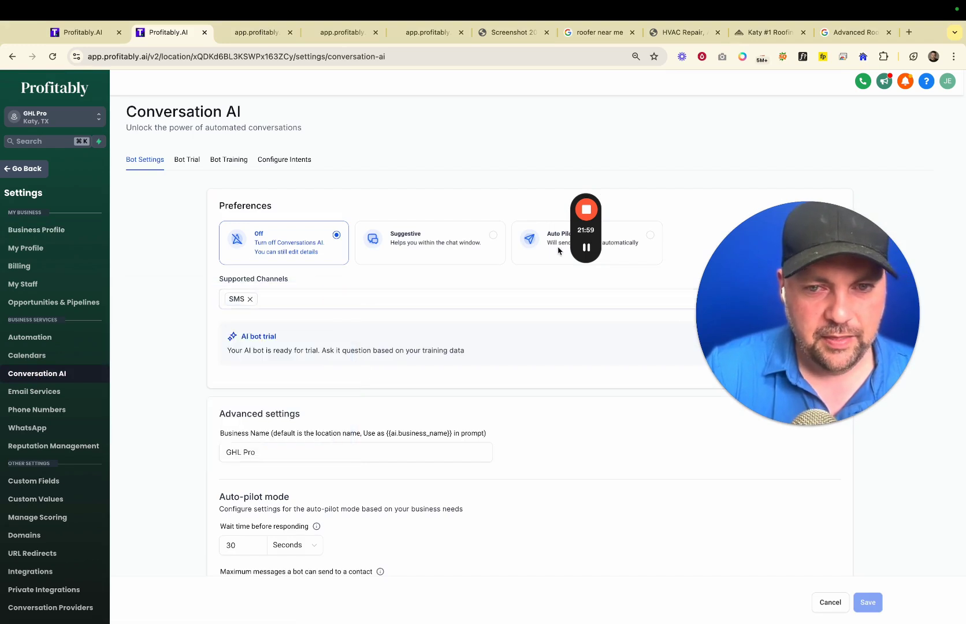
drag(586, 243, 127, 237)
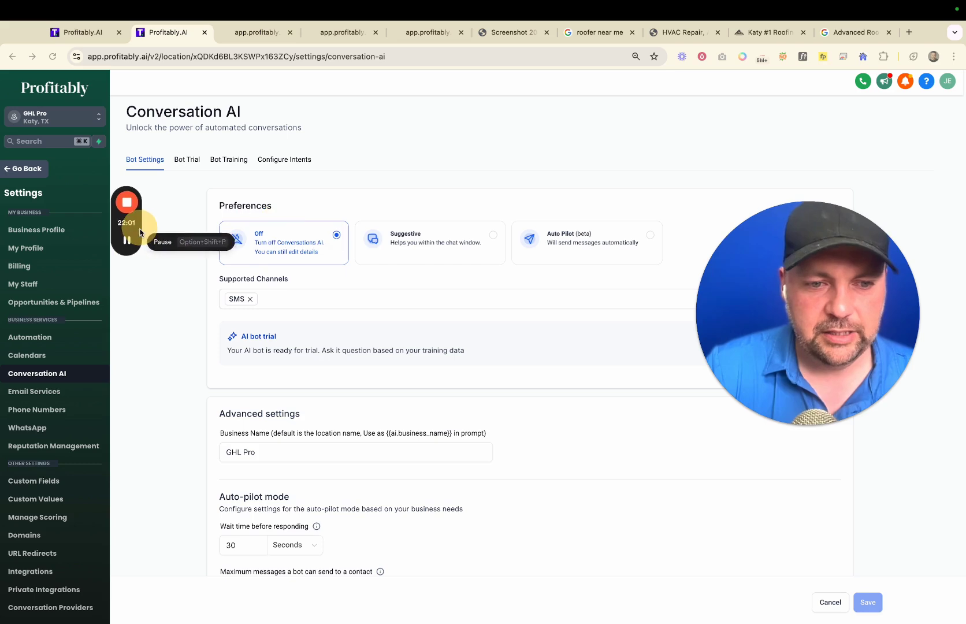
scroll(381, 434, down, 1)
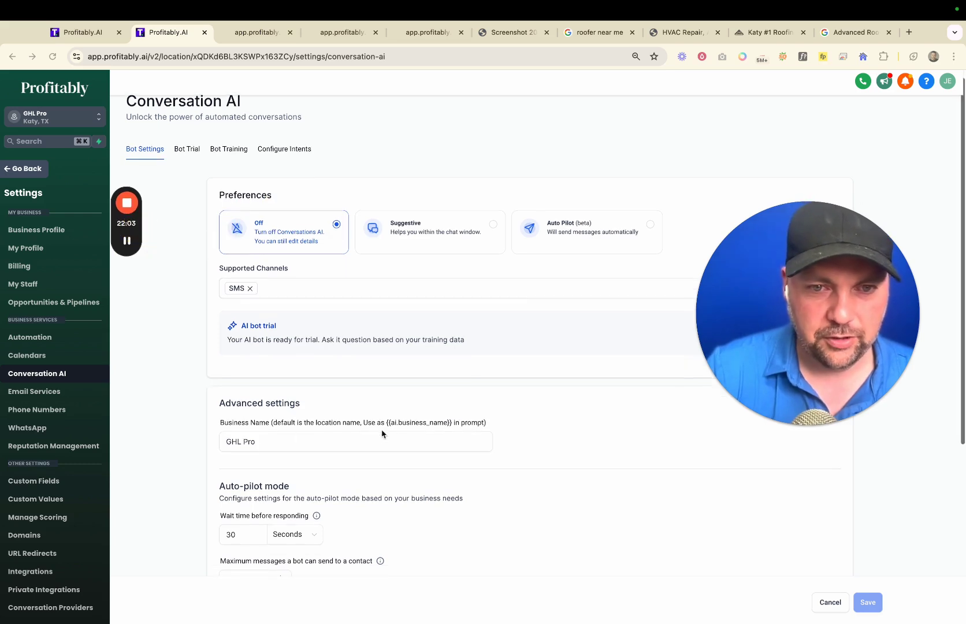
click(566, 232)
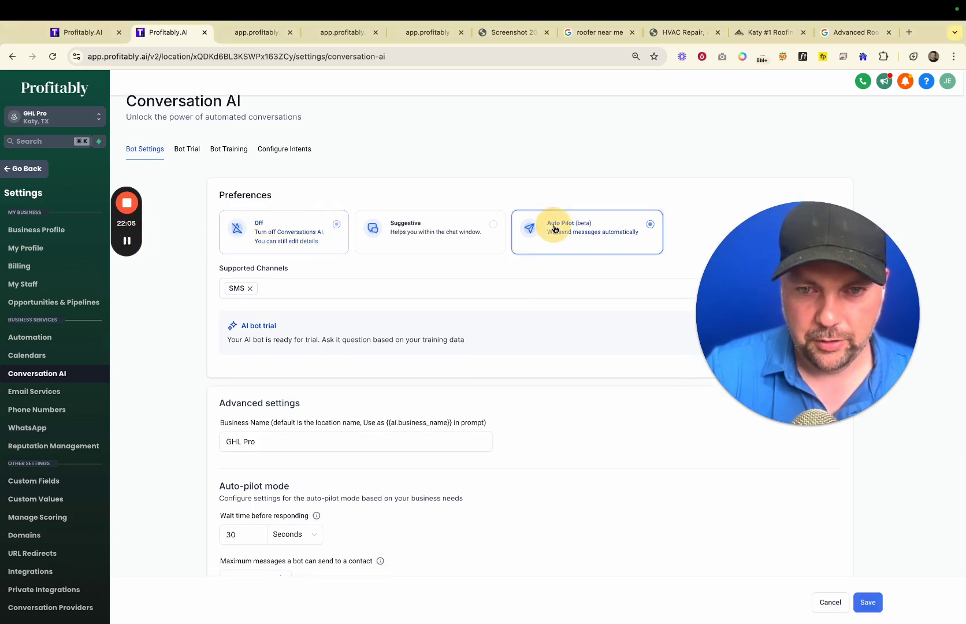
scroll(578, 370, down, 2)
click(328, 249)
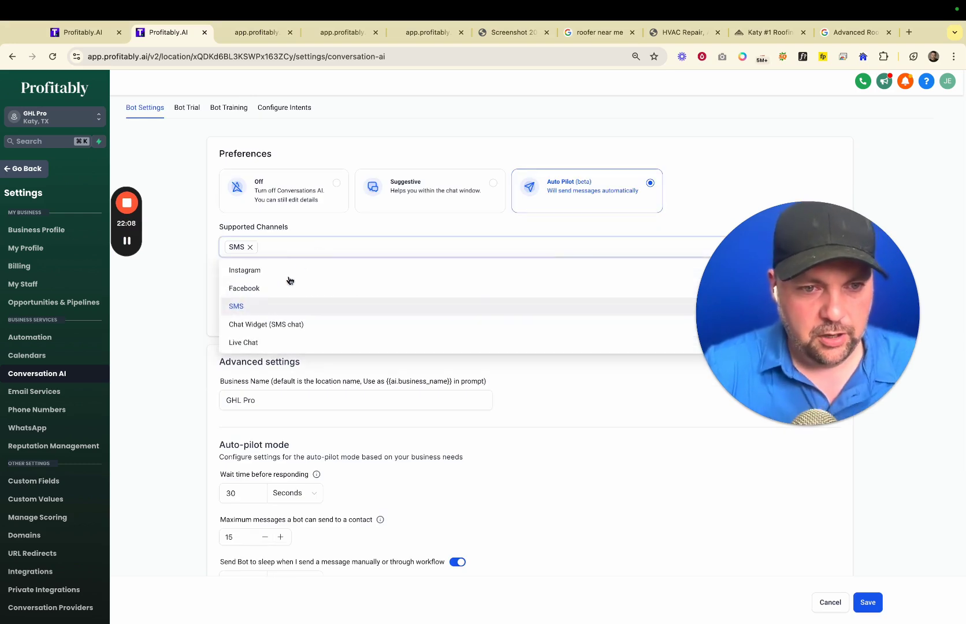
click(258, 325)
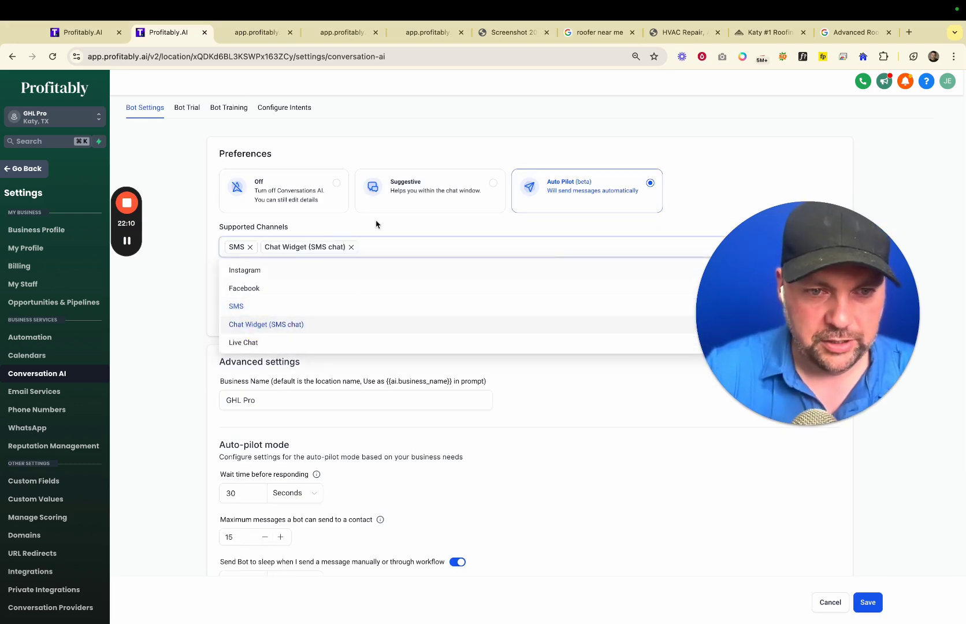
click(312, 227)
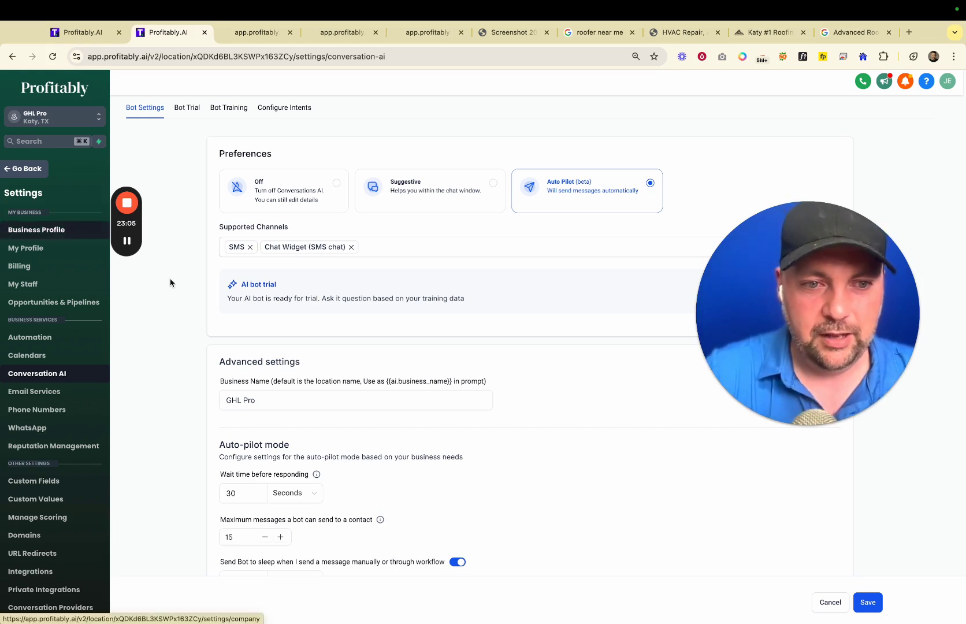
Examine the bot's auto-pilot and pricing settings, its trial chat, and the training page with web crawler and custom responses.
scroll(331, 392, down, 5)
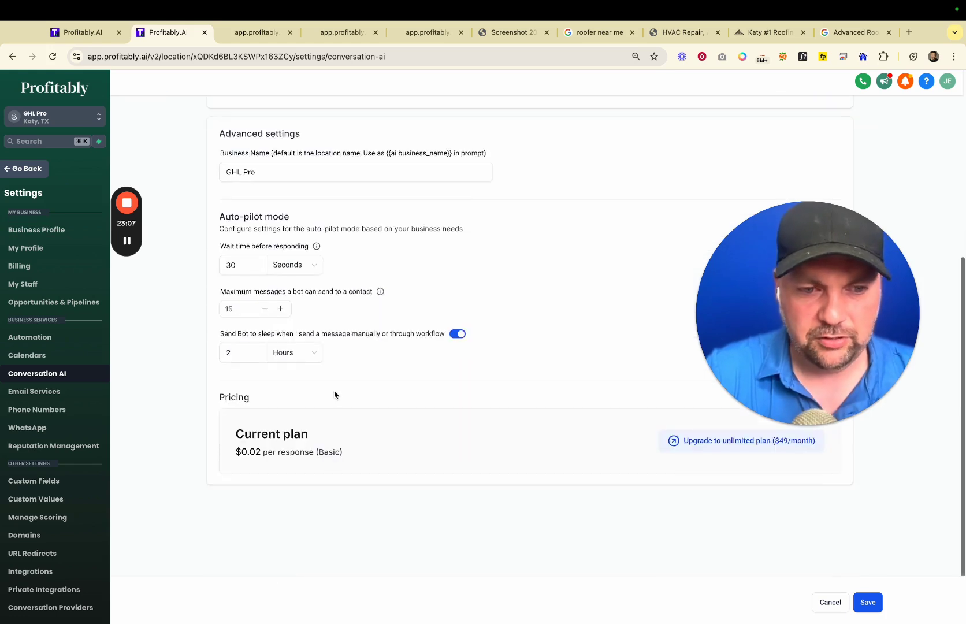
scroll(333, 394, up, 6)
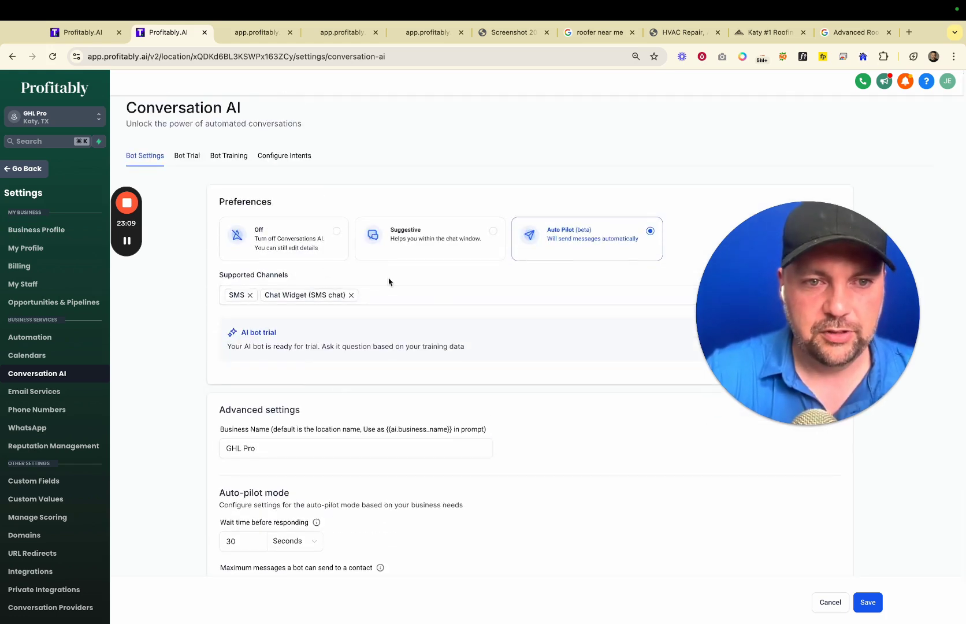
click(194, 160)
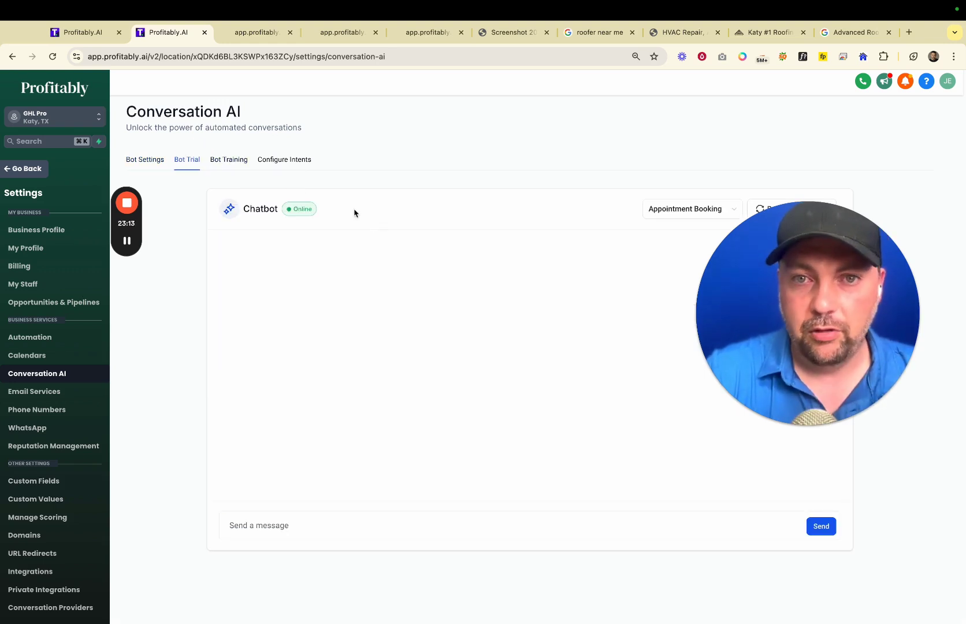
click(229, 160)
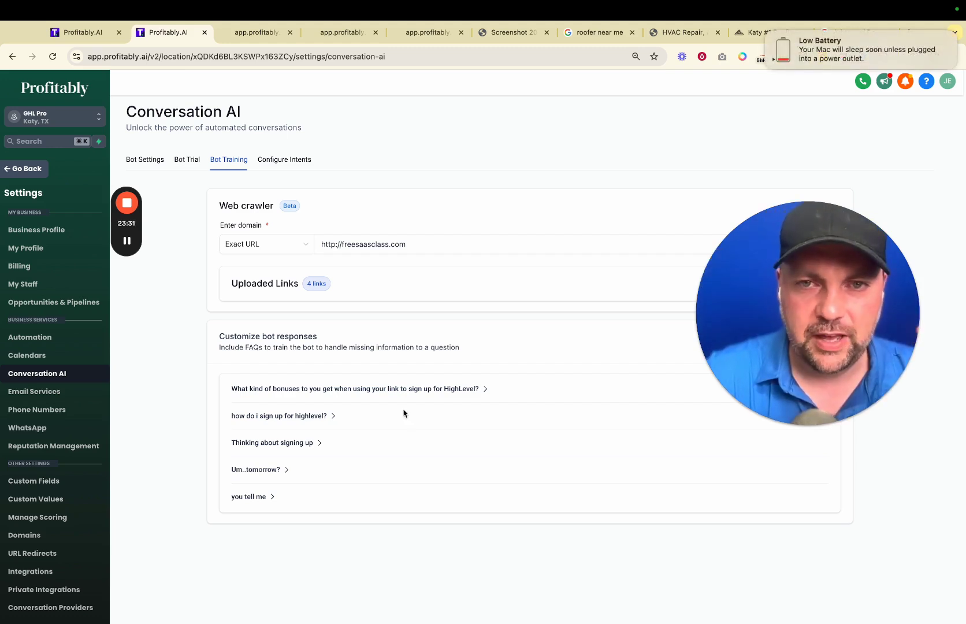
click(766, 34)
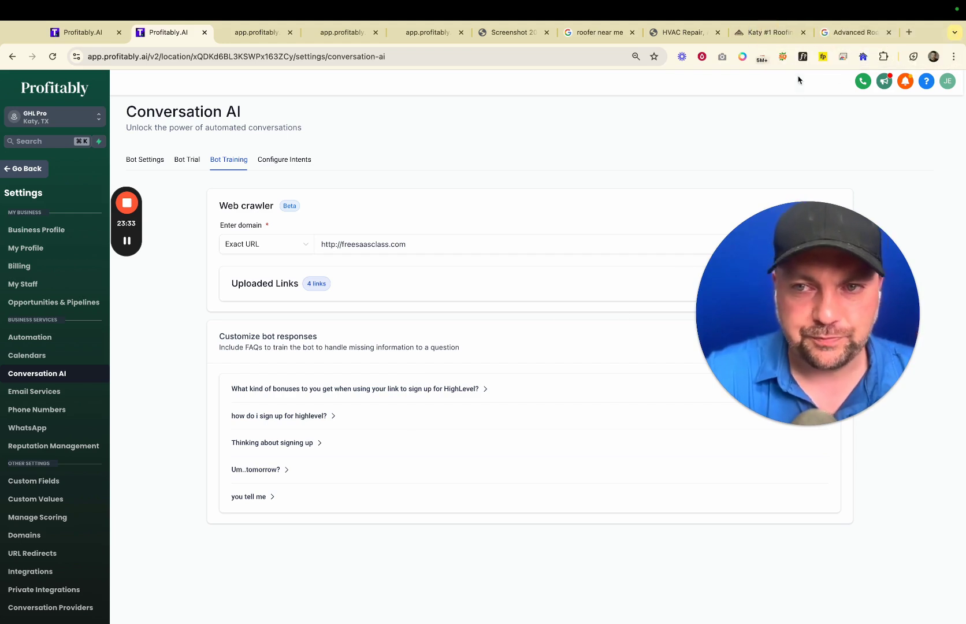